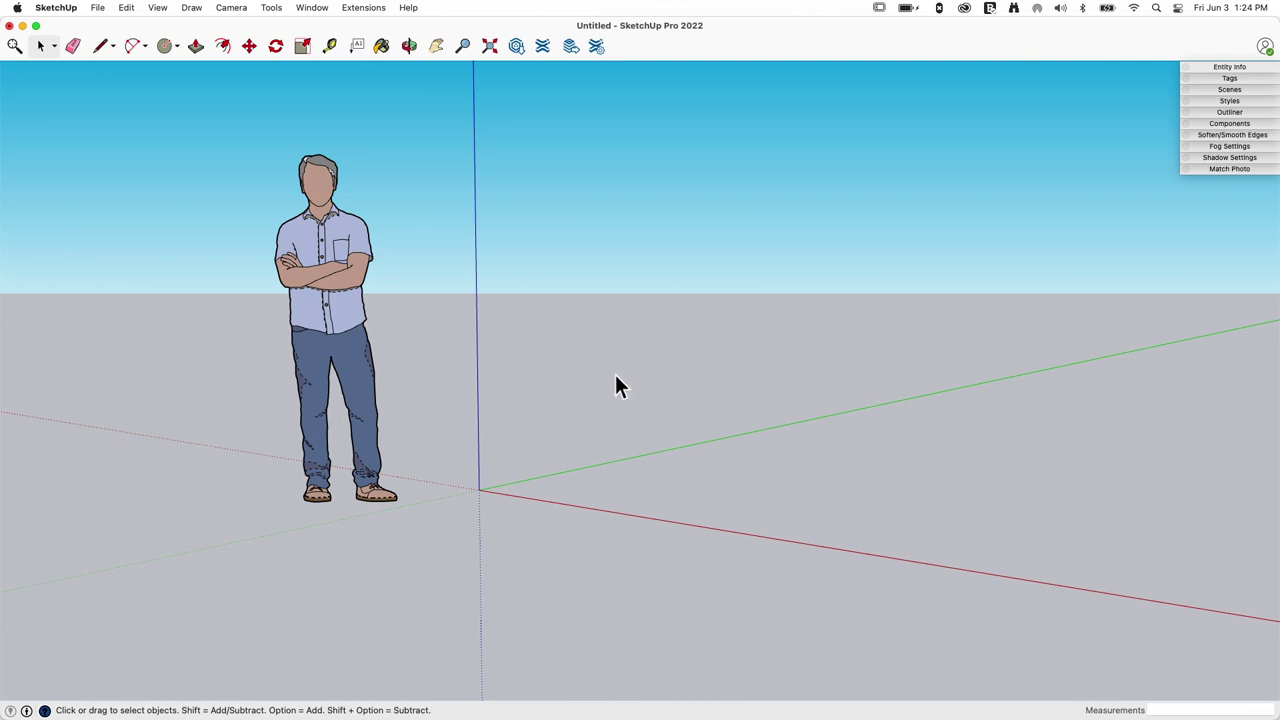
Draw a 42-sided circle with a radius of about 13' 6" flat on the ground beside the figure.
middle_click_drag(615, 376, 624, 378)
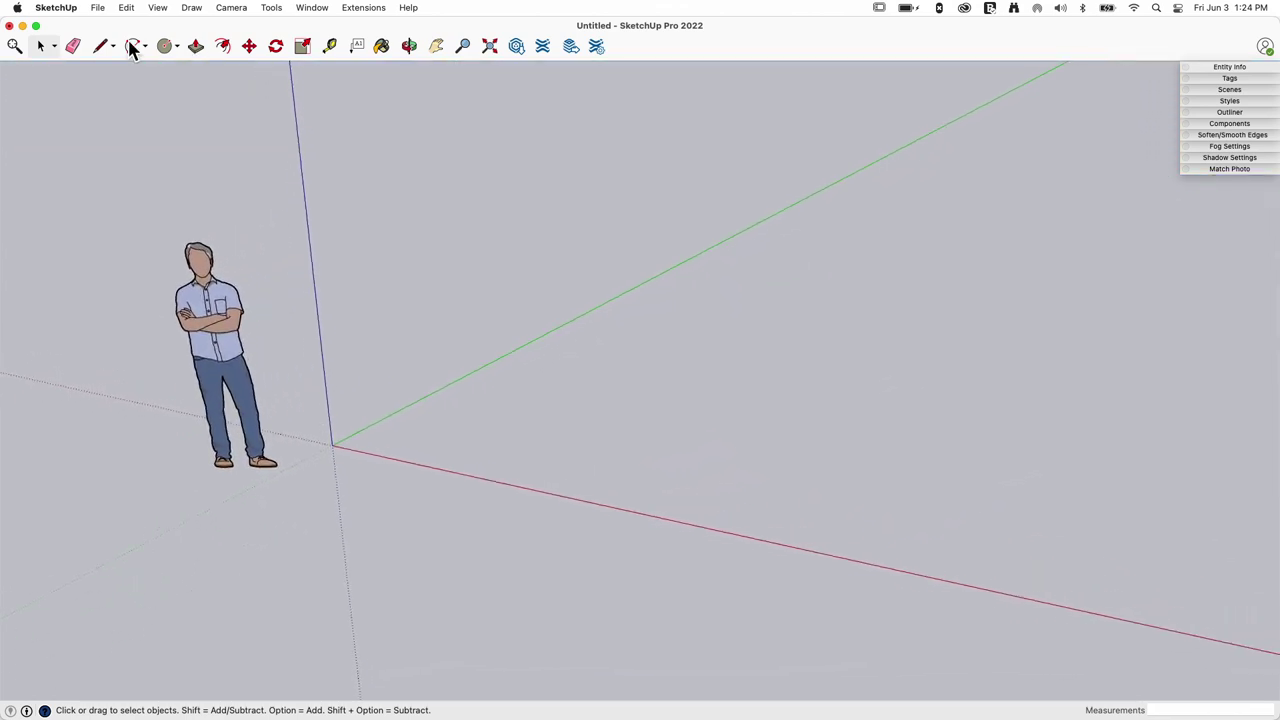
left_click(162, 48)
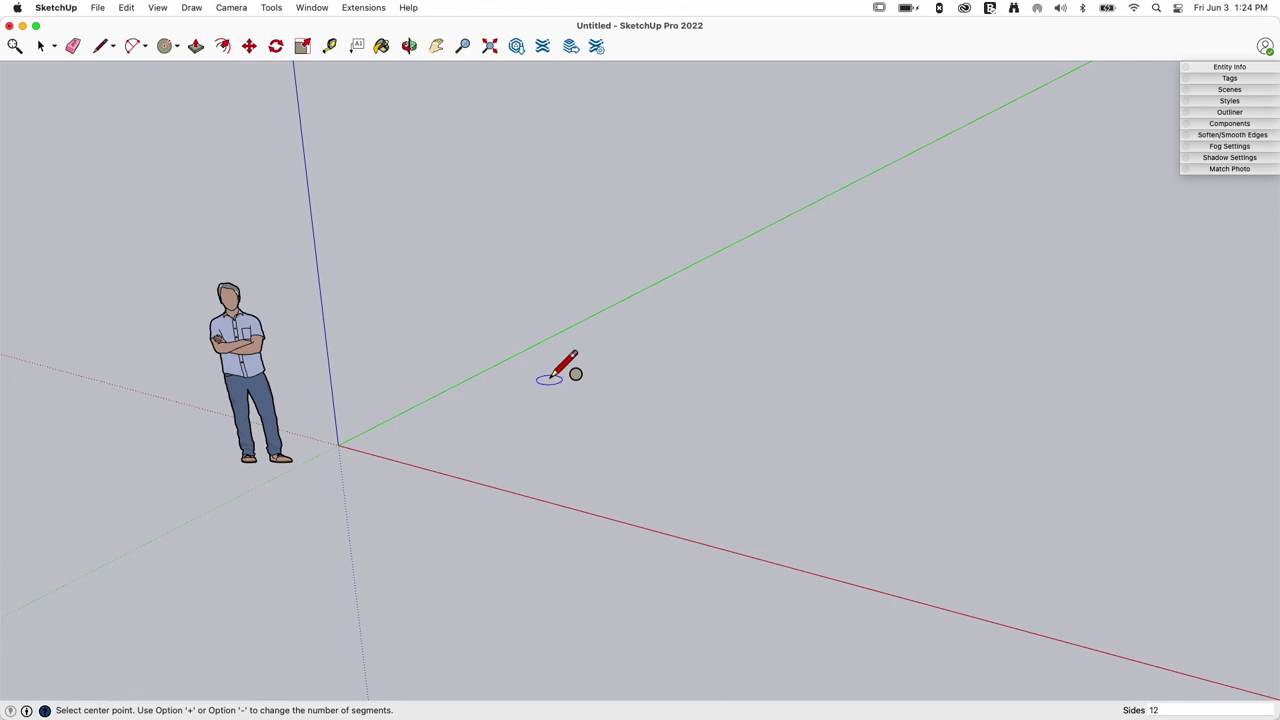
middle_click_drag(553, 373, 848, 392)
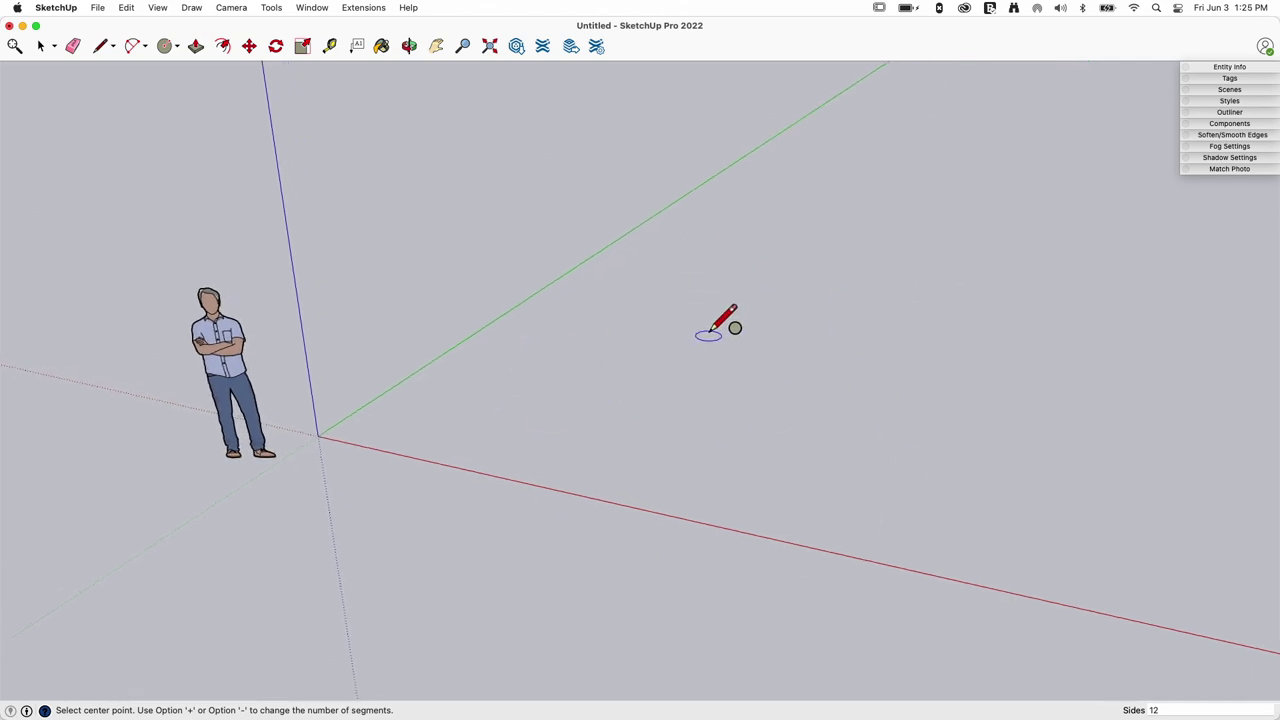
middle_click_drag(663, 360, 634, 375)
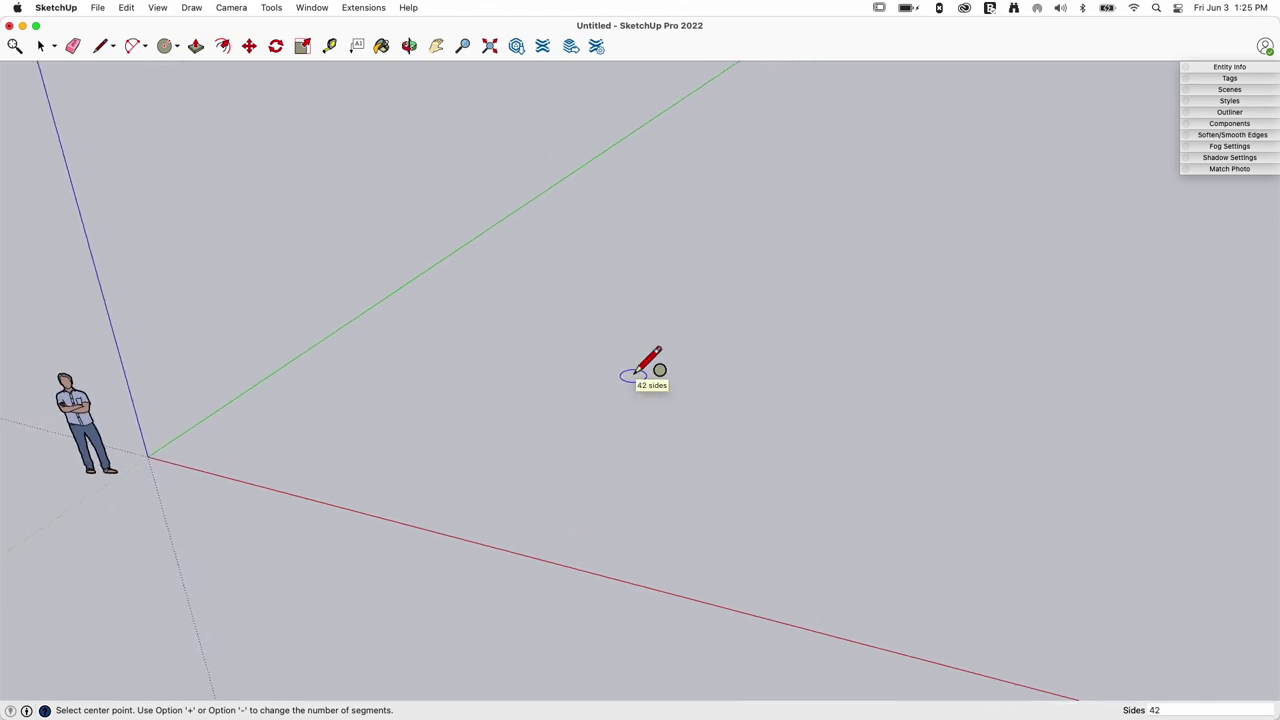
left_click(643, 368)
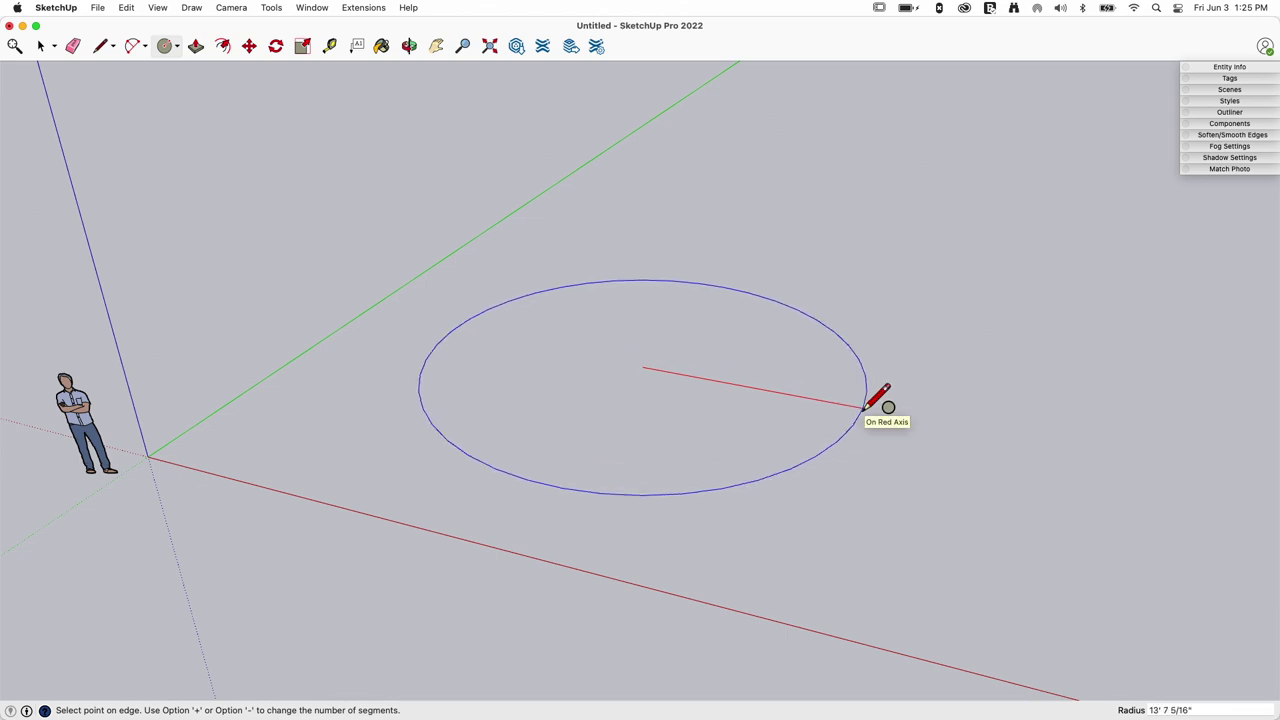
left_click(862, 407)
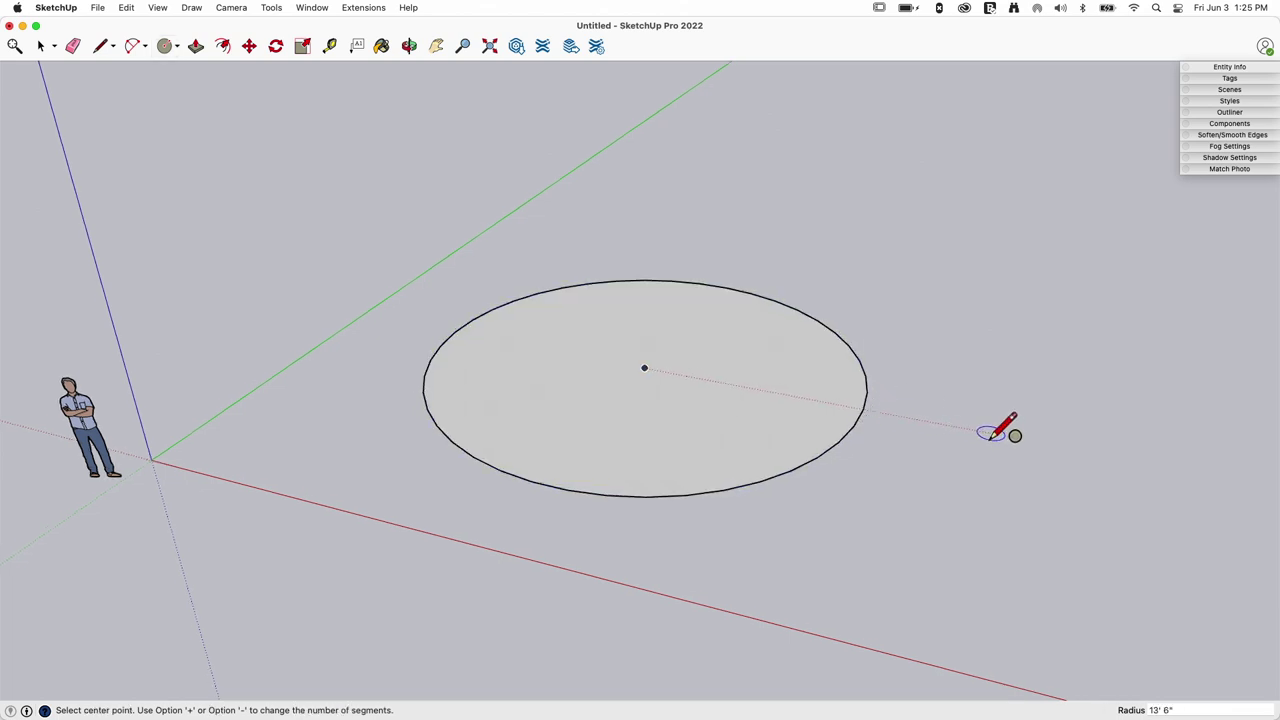
Offset the circle's edge outward by about 3' 8" to form a surrounding ring.
key("space")
middle_click_drag(1006, 434, 783, 394)
middle_click_drag(777, 313, 700, 262)
left_click(700, 262)
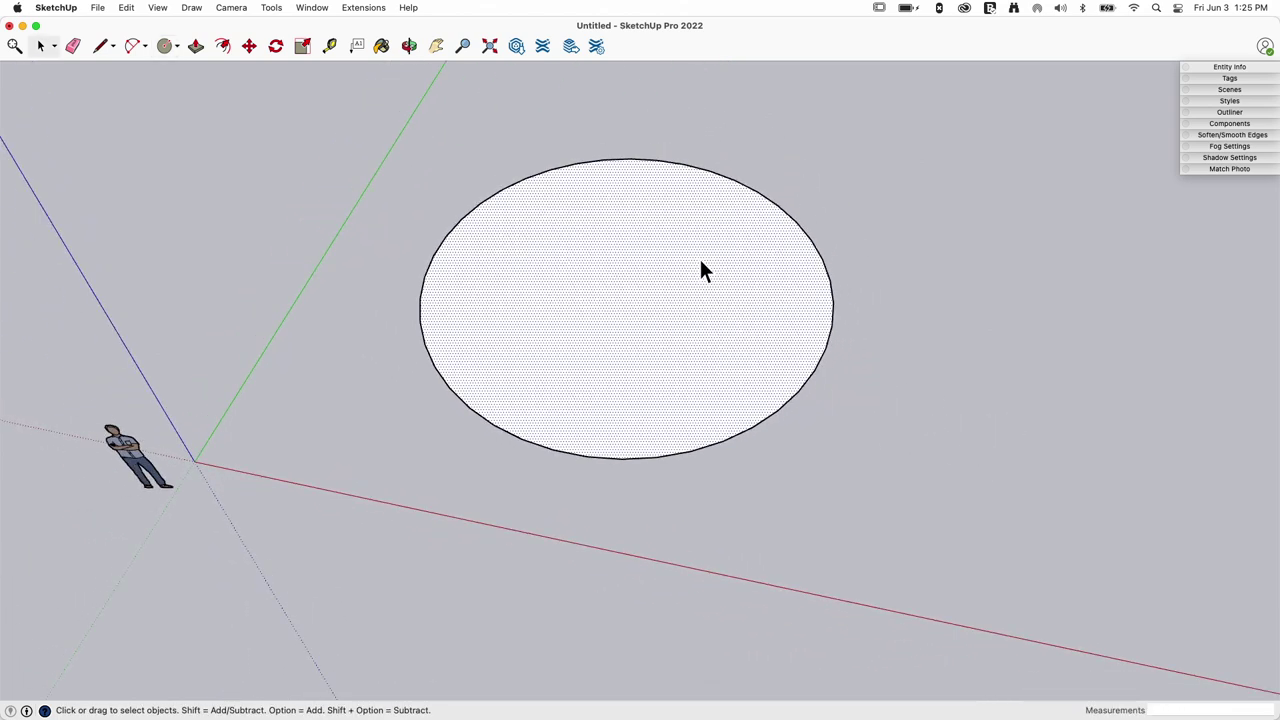
key("f")
left_click(833, 322)
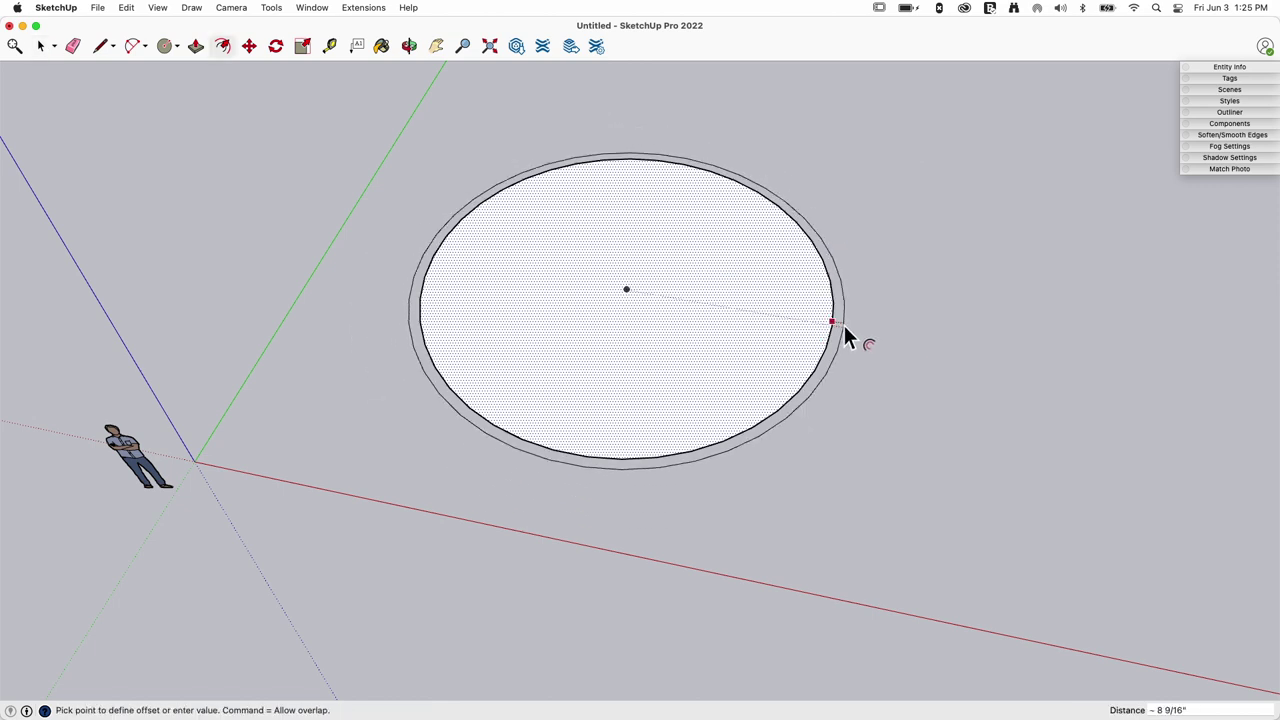
left_click(893, 338)
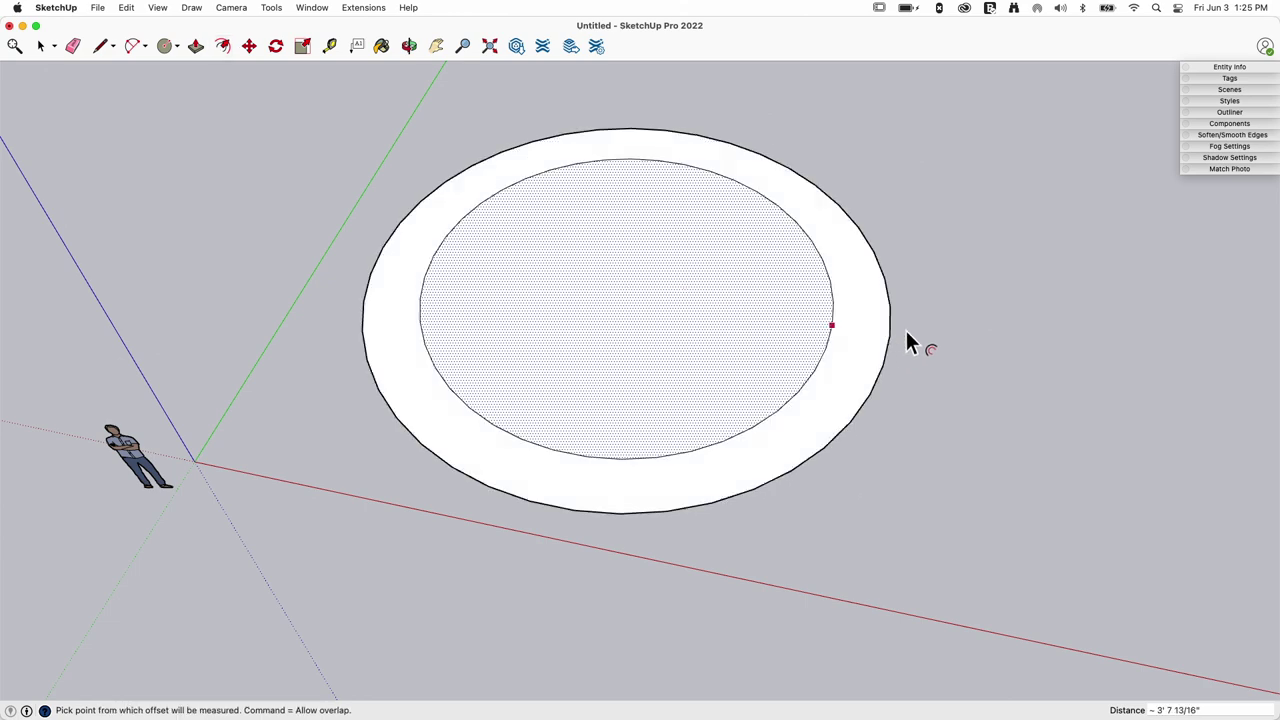
Draw a line along the red axis from the circle's center to the outer circle's vertex.
scroll(896, 311, "up", 2)
middle_click_drag(896, 311, 841, 357)
key("space")
key("l")
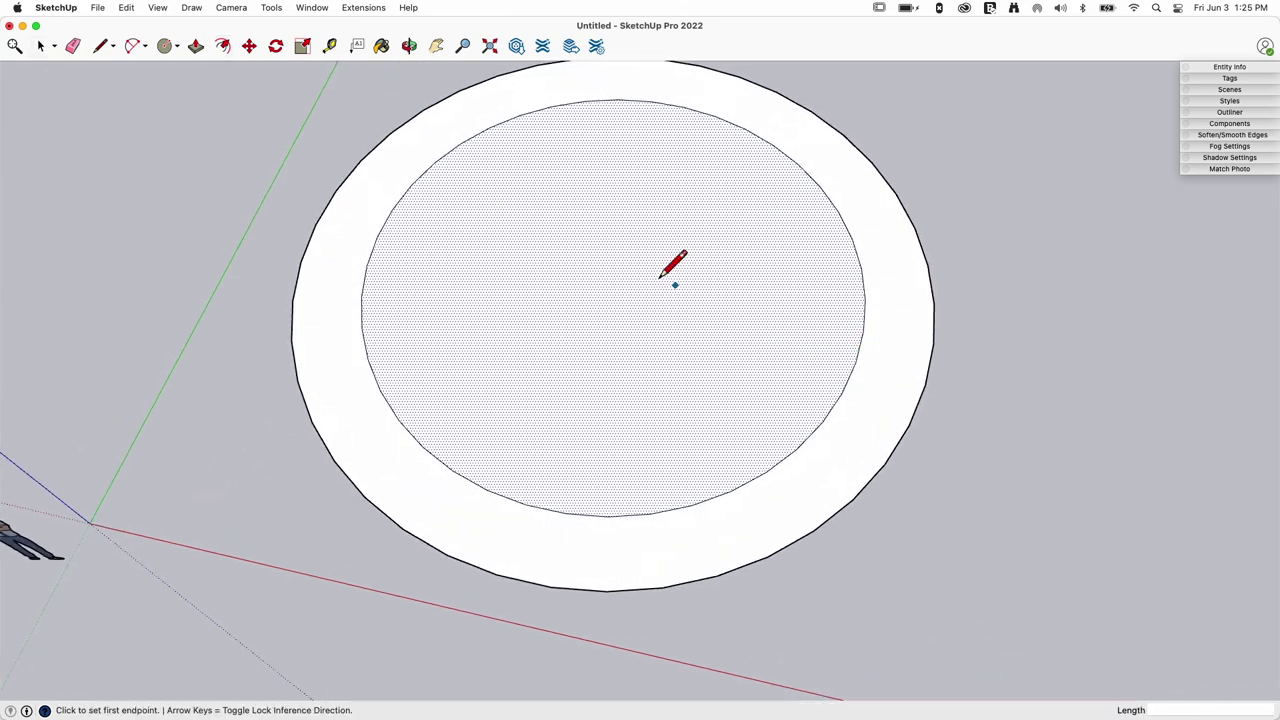
left_click(613, 282)
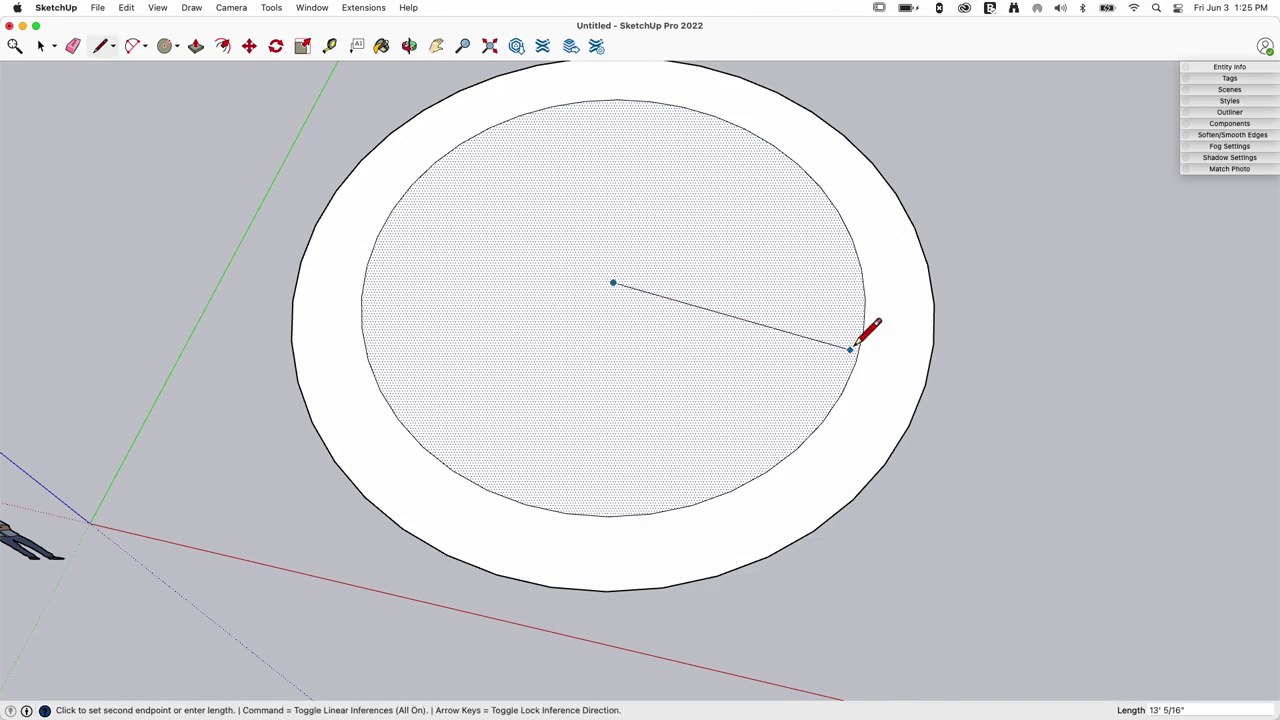
scroll(862, 330, "up", 5)
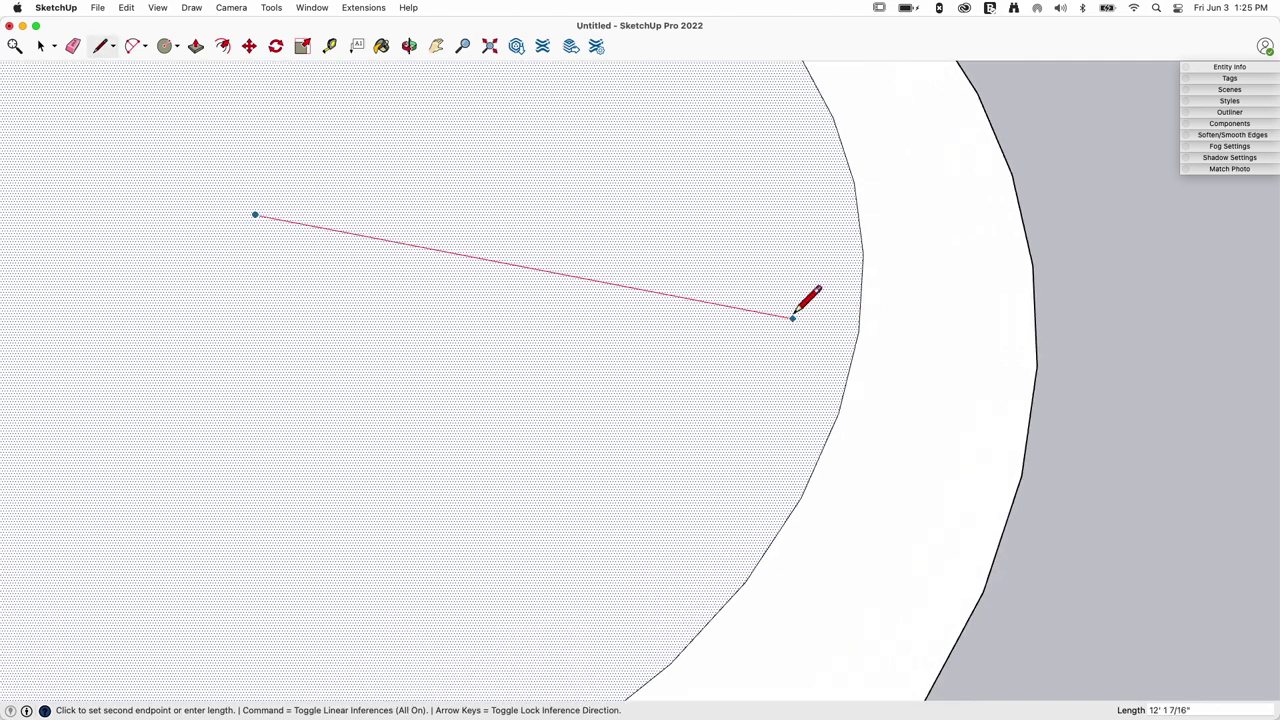
left_click(1036, 364)
Draw two more radial lines from the center to the next two consecutive vertices of the outer circle.
scroll(849, 330, "down", 1)
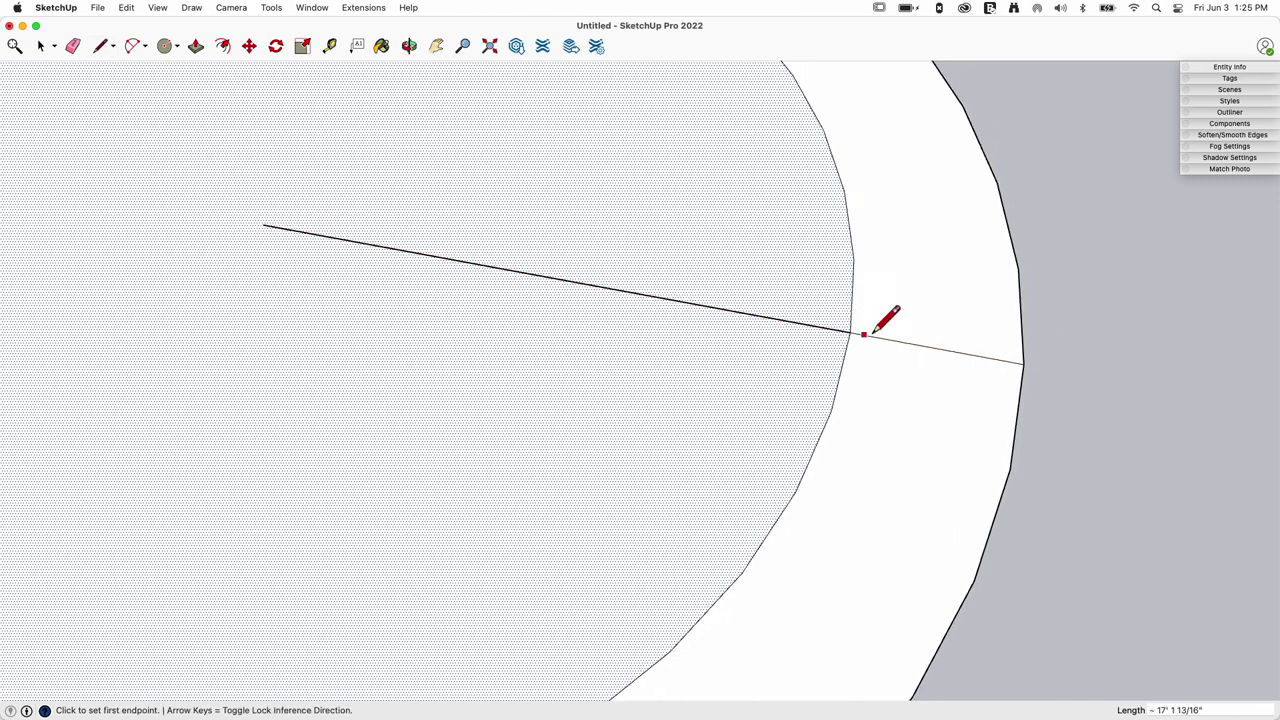
scroll(820, 206, "down", 2)
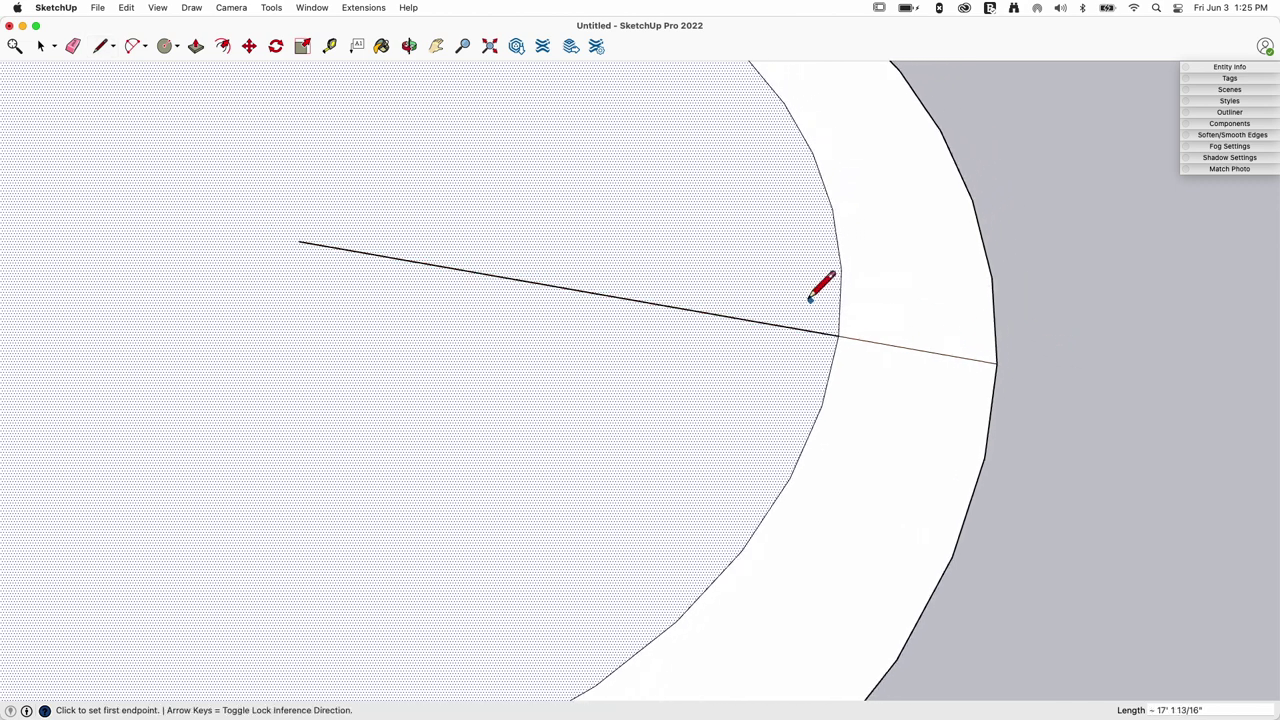
left_click(328, 254)
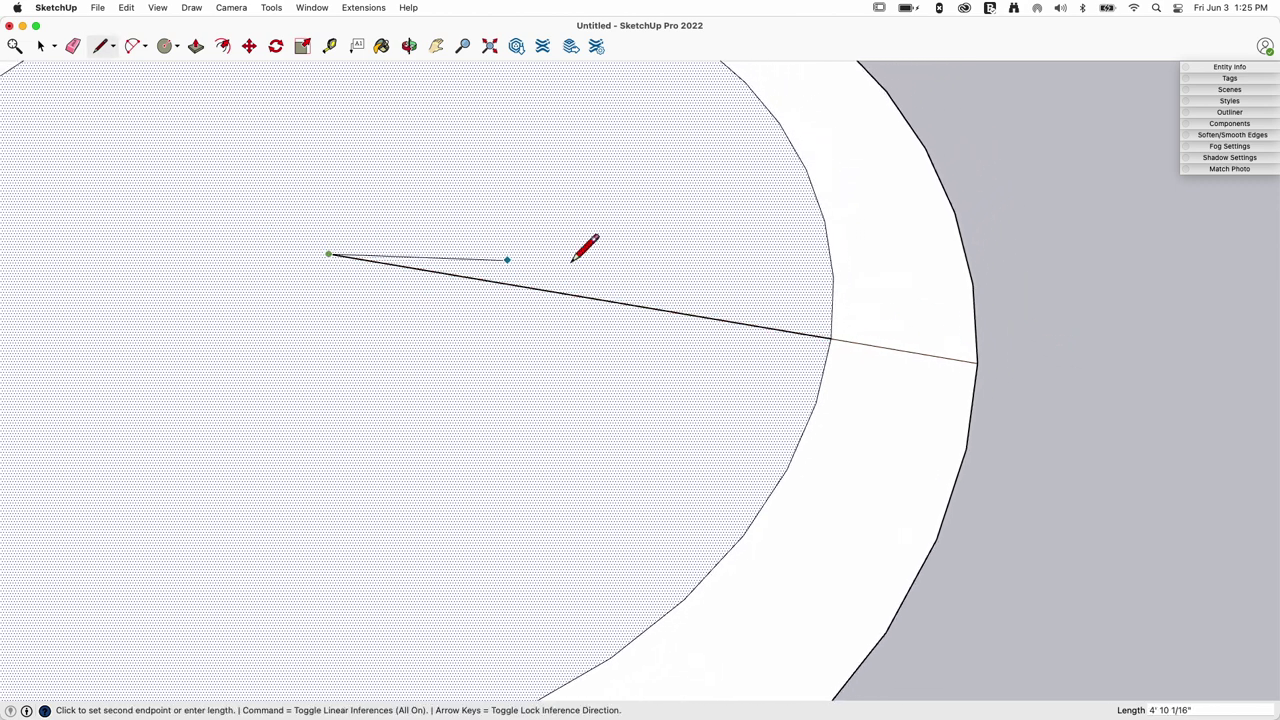
left_click(972, 284)
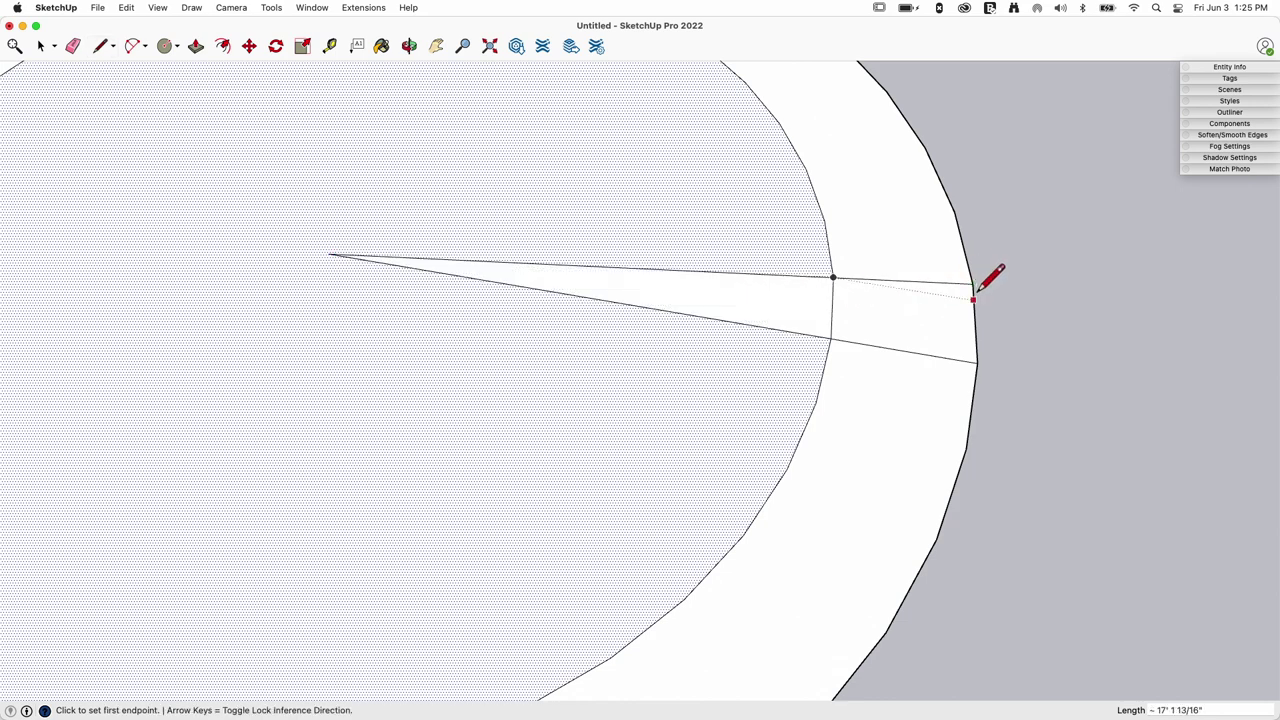
left_click(330, 253)
left_click(955, 212)
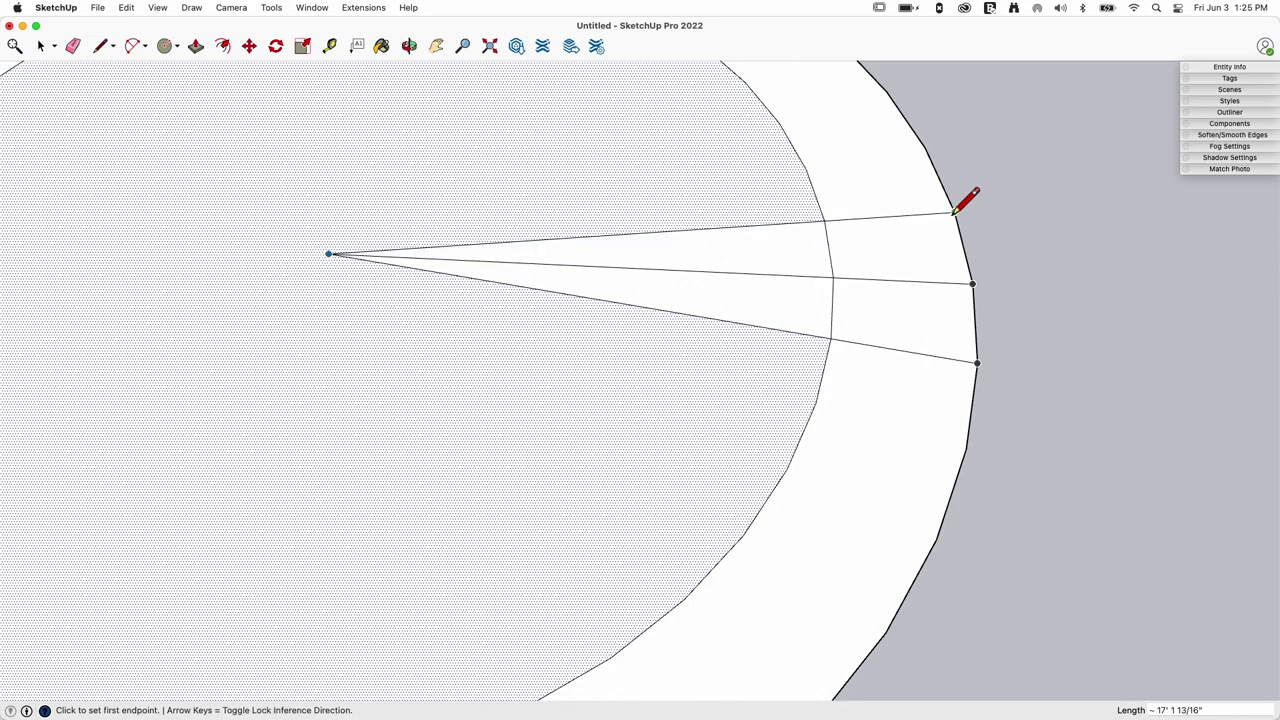
key("space")
scroll(826, 322, "down", 5)
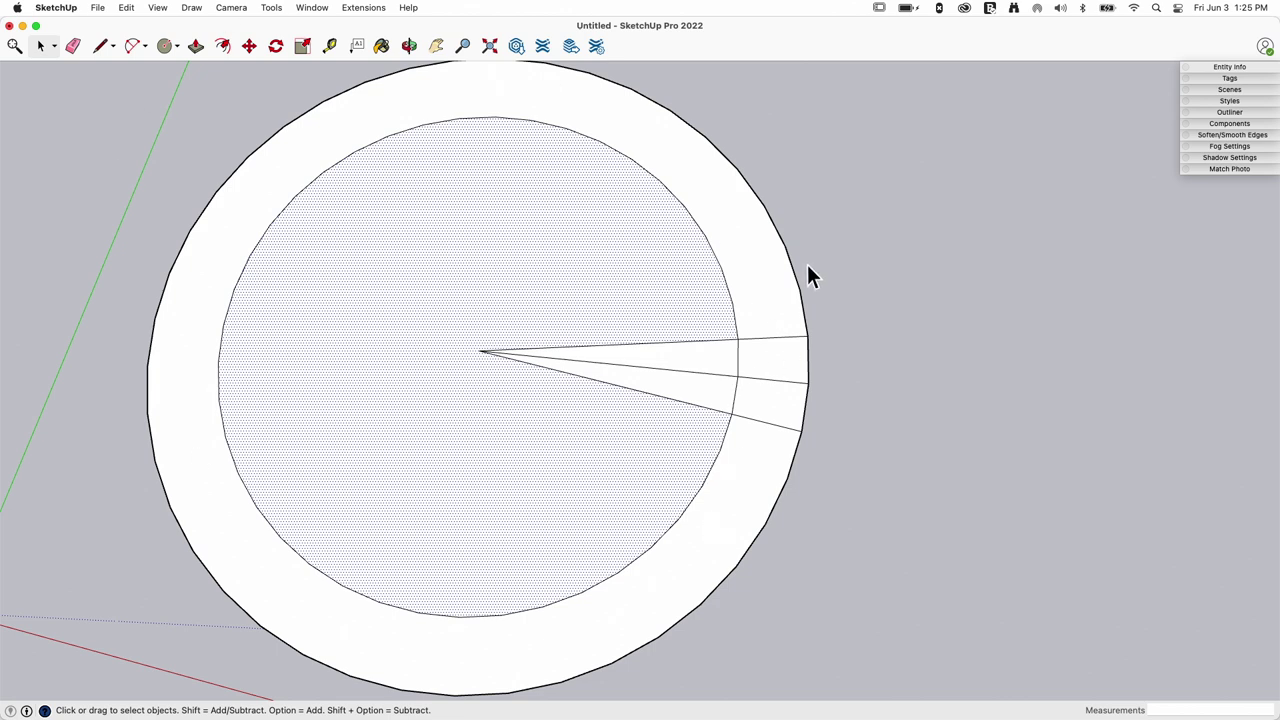
key("e")
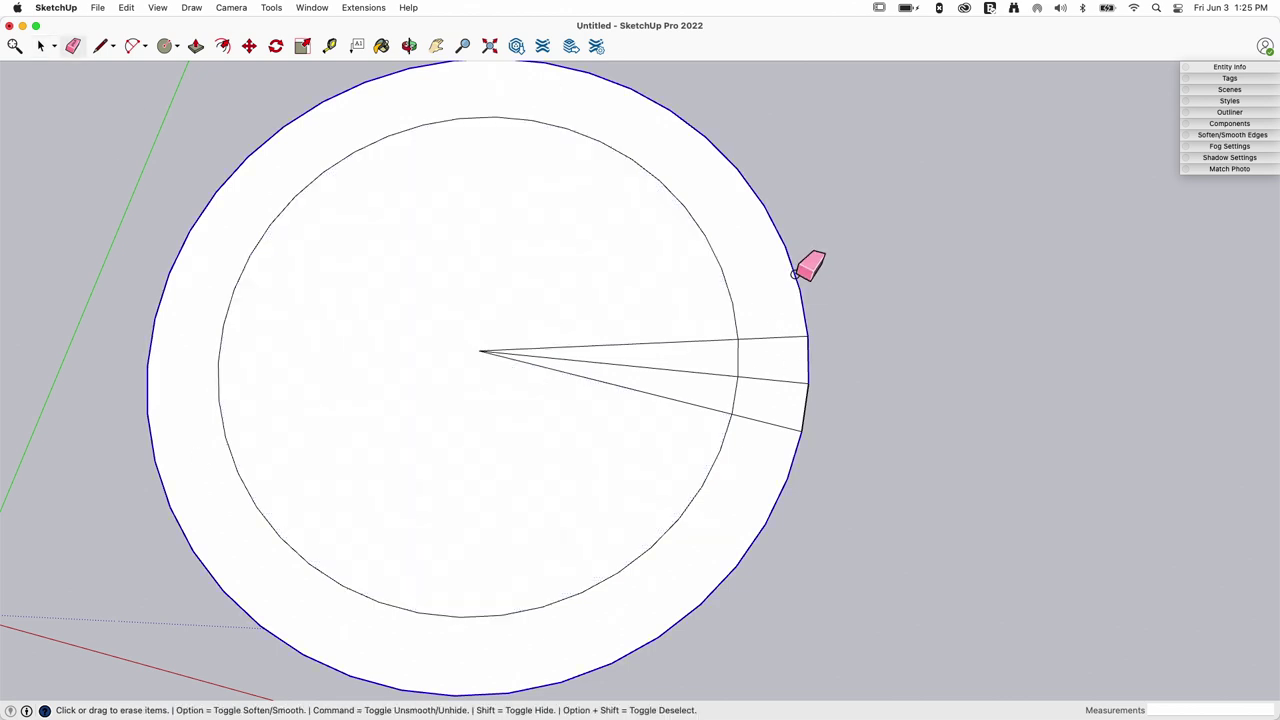
key("Escape")
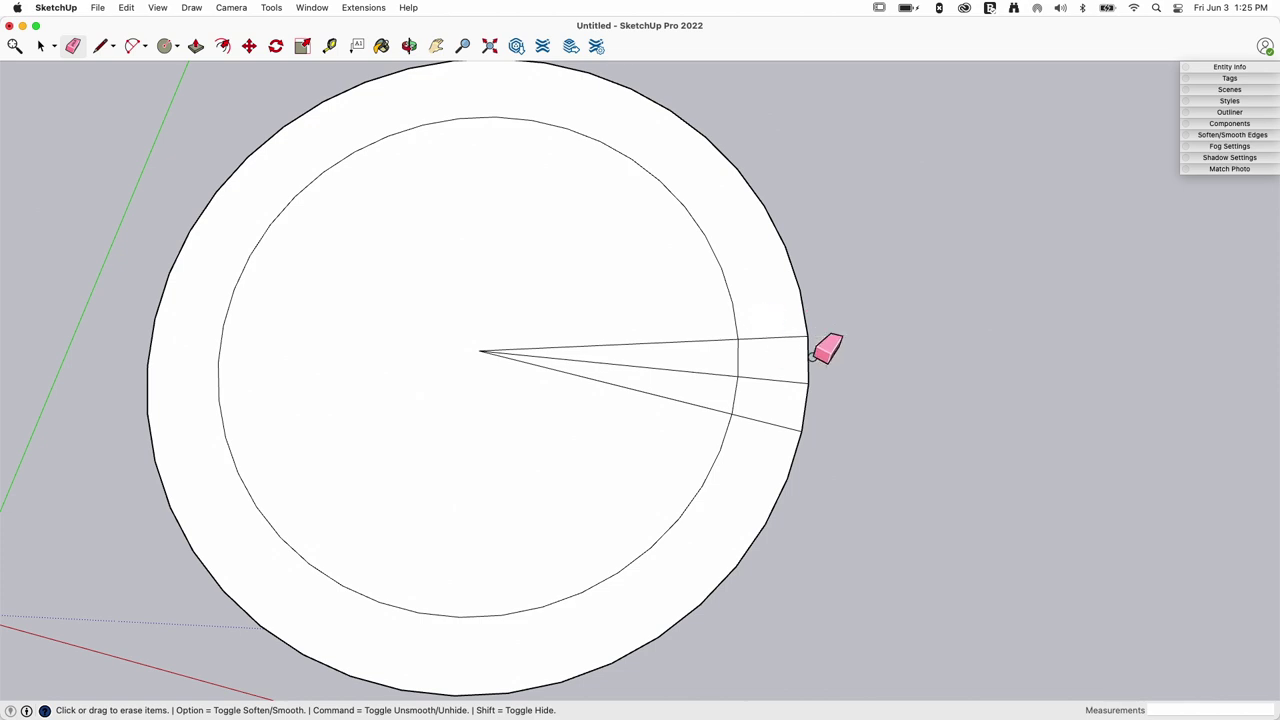
Draw two 12-sided circles centered on the midpoints of the two outer segments between the radial lines, each reaching the segment's endpoint.
scroll(775, 344, "up", 5)
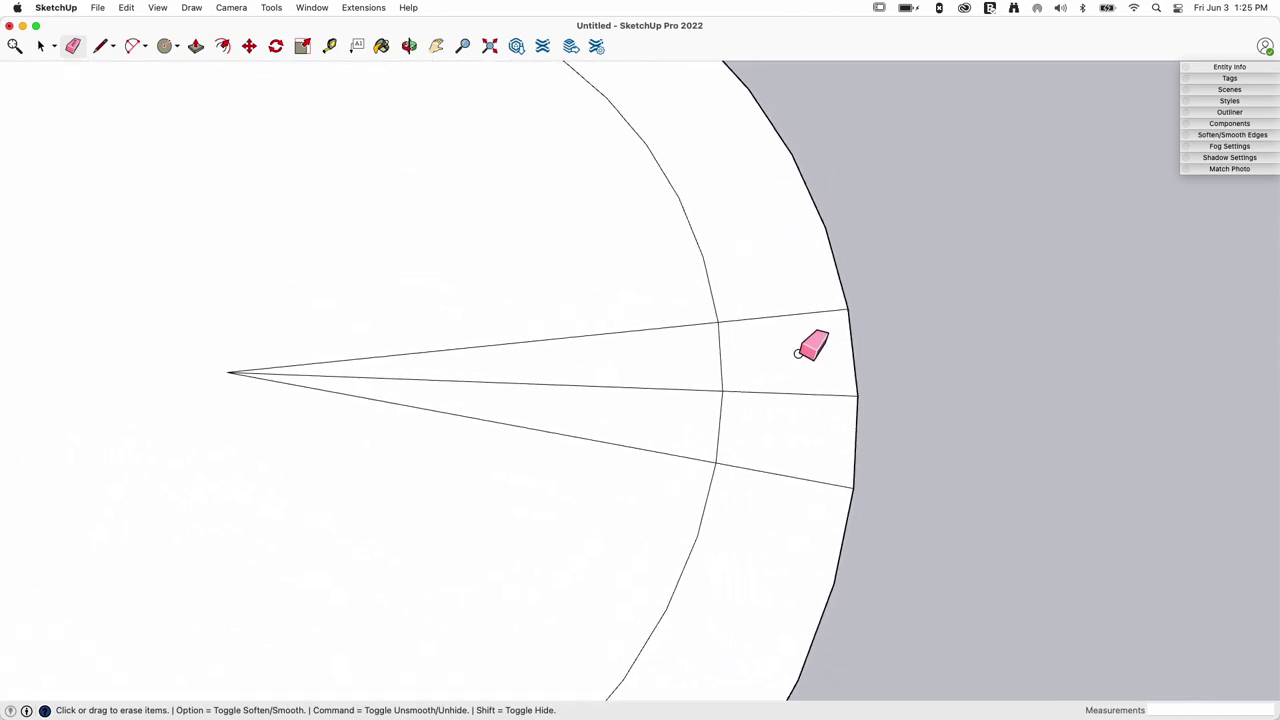
scroll(798, 353, "up", 2)
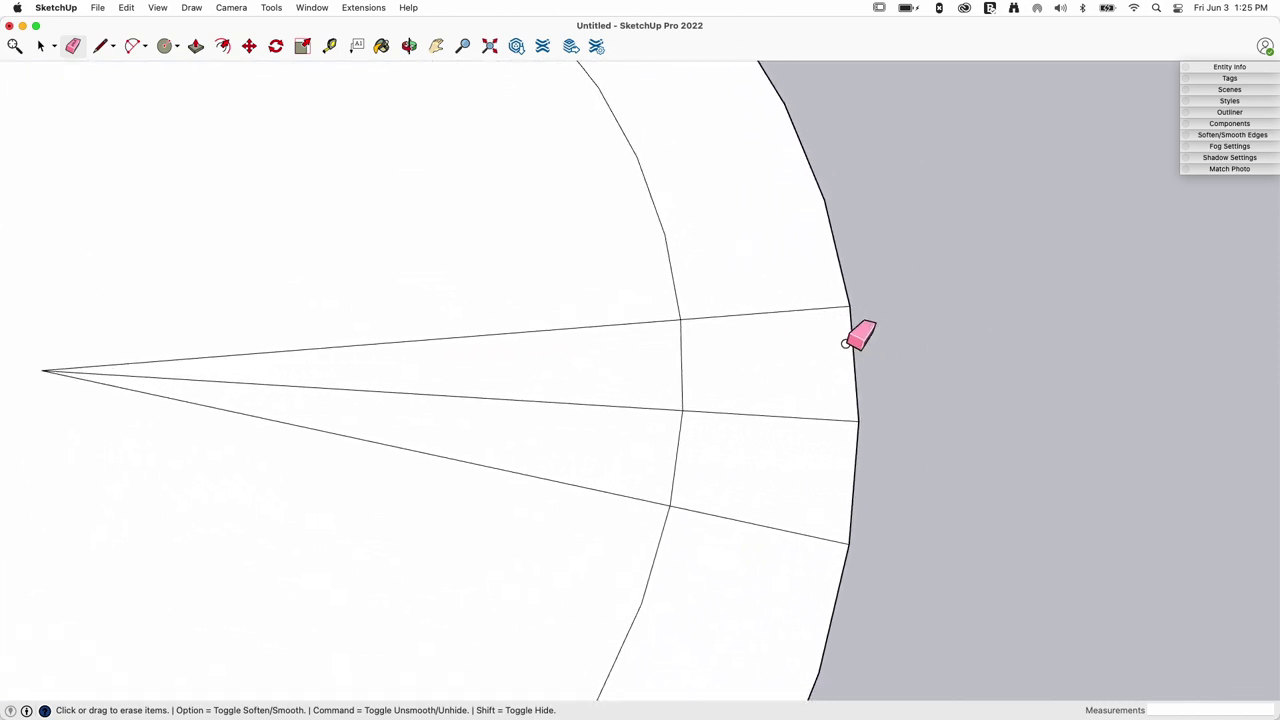
key("c")
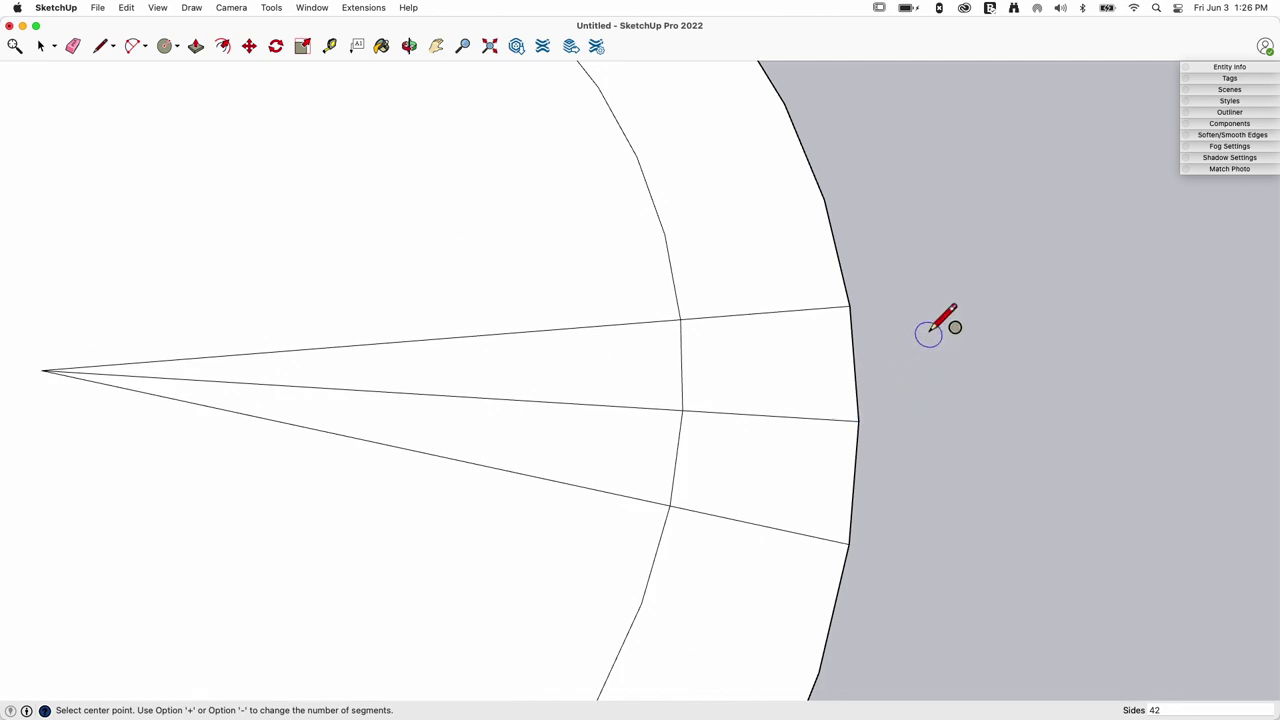
left_click(854, 362)
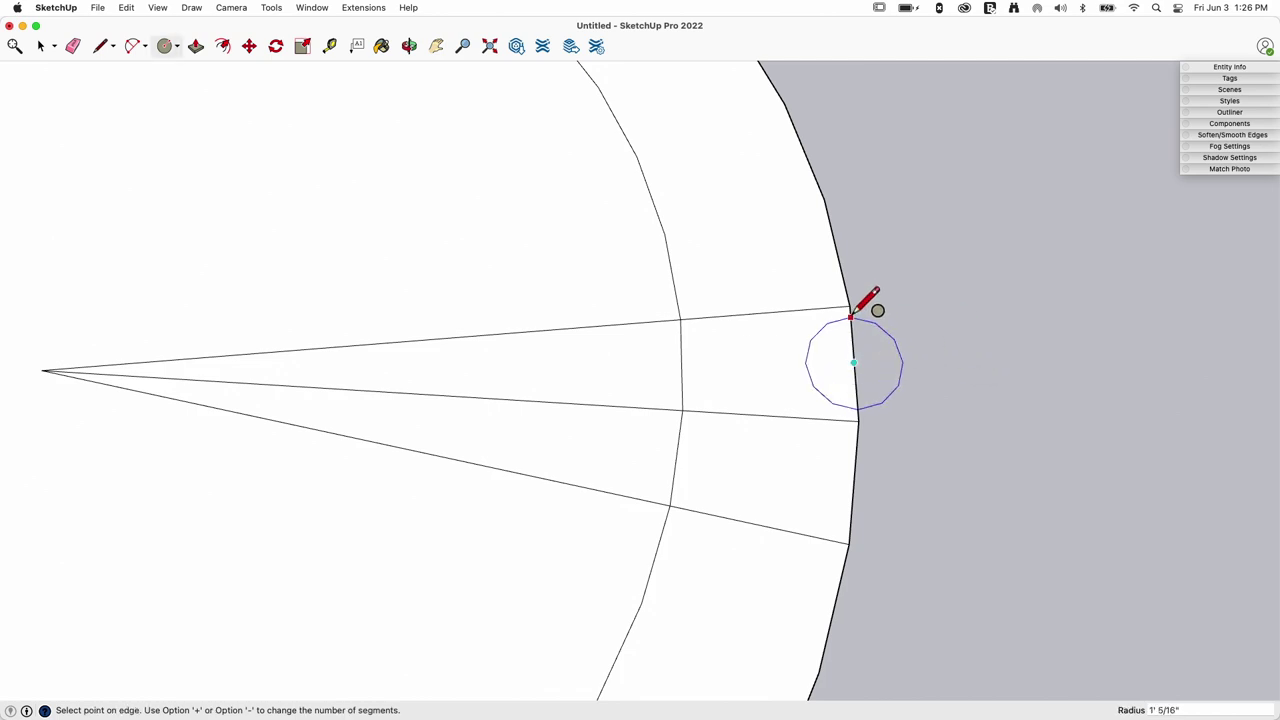
left_click(850, 307)
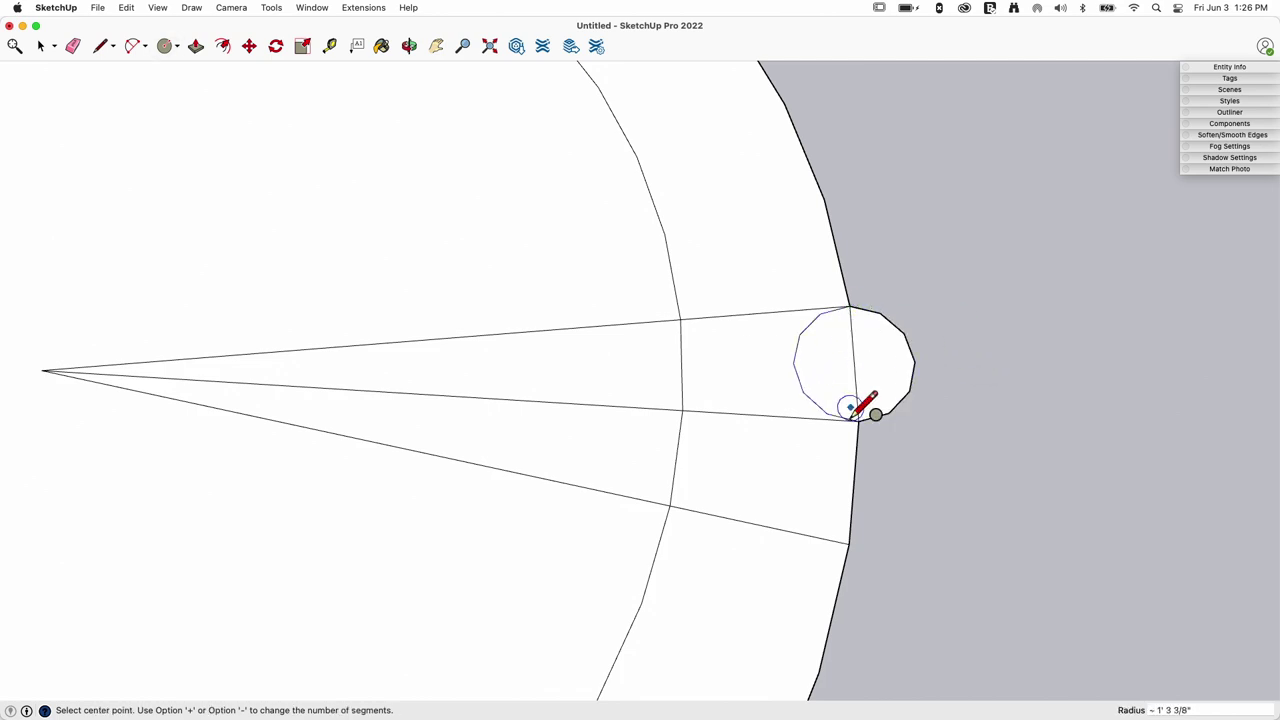
left_click(854, 482)
left_click(857, 421)
Erase the surplus small-circle arcs and outer segments, leaving a concave notch on the upper wedge and a rounded lobe on the lower one.
key("e")
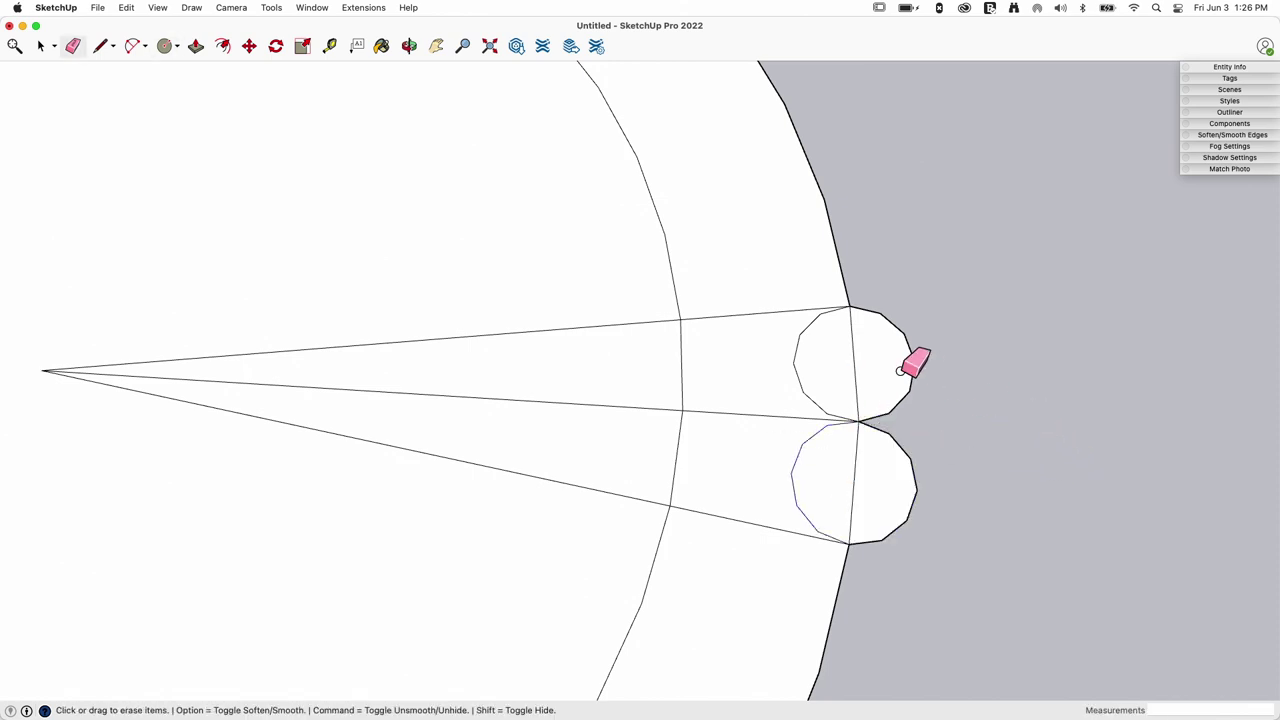
left_click_drag(844, 350, 925, 356)
left_click_drag(874, 480, 729, 466)
scroll(729, 466, "down", 5)
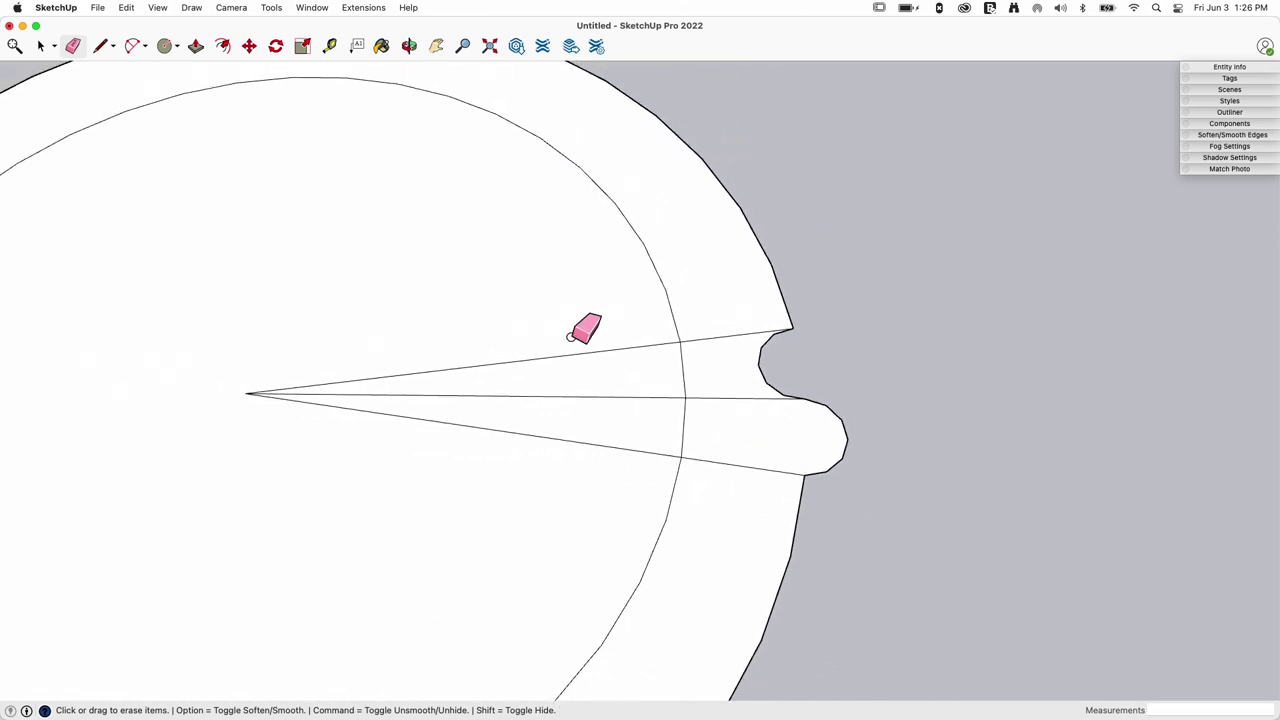
Erase the radial lines inside the inner circle and the rest of the outer circle, keeping only the tooth pair.
left_click_drag(571, 336, 582, 460)
left_click_drag(760, 283, 785, 277)
key("space")
Copy the whole disc with its tooth pair about 47' along the red axis.
mouse_move(871, 357)
middle_mouse_down()
mouse_move(718, 486)
mouse_move(624, 499)
mouse_move(577, 545)
middle_mouse_up()
middle_click_drag(691, 499, 455, 252)
scroll(741, 324, "down", 5)
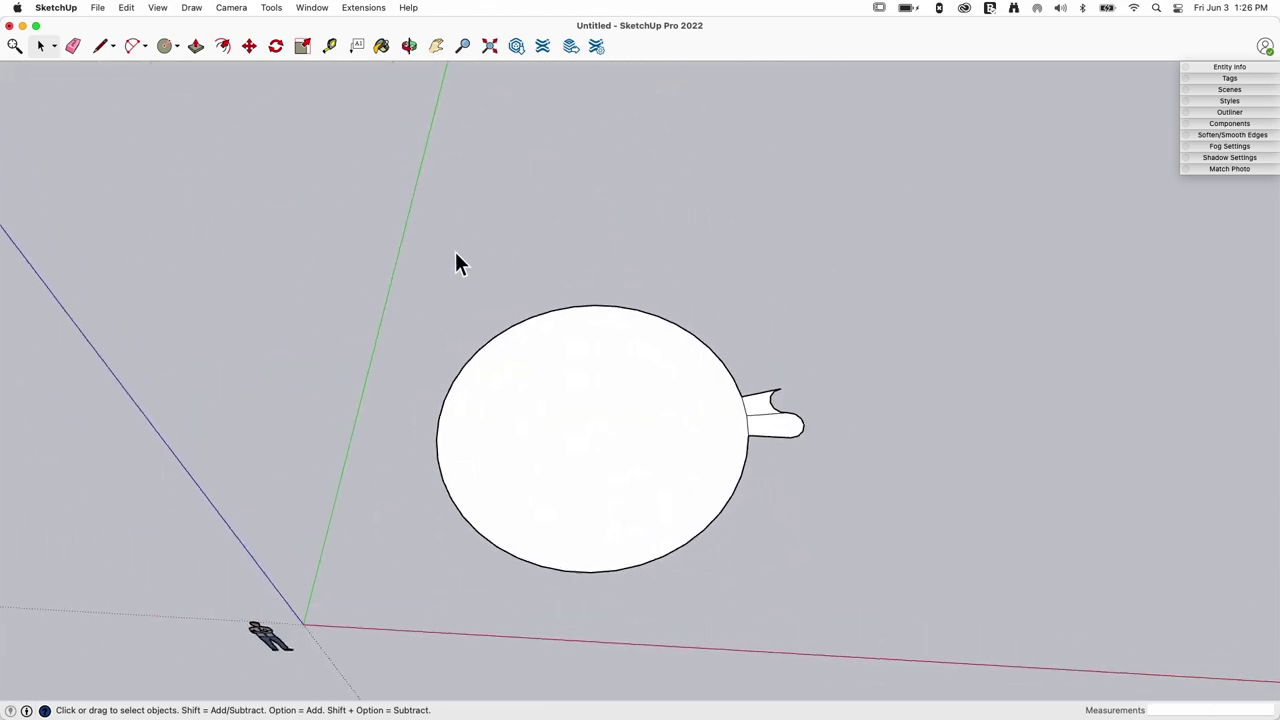
left_click_drag(377, 249, 815, 640)
middle_click_drag(815, 640, 731, 586)
key("m")
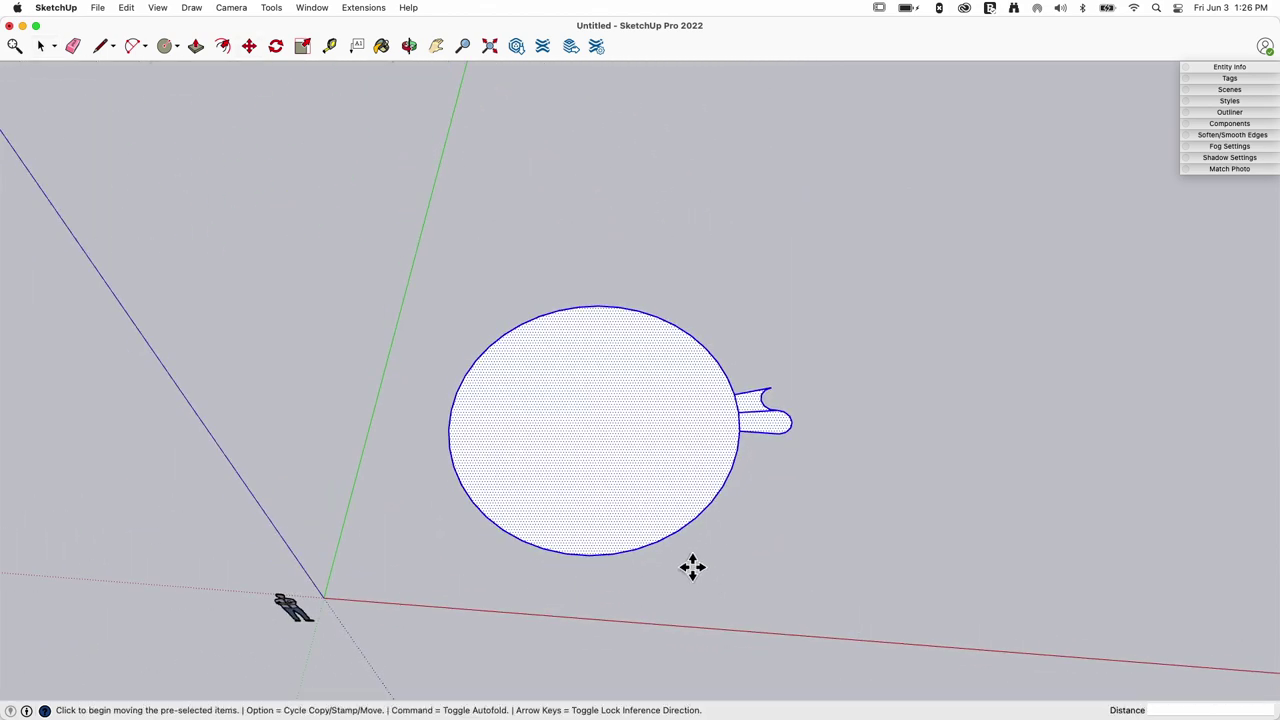
left_click(692, 567)
key("alt")
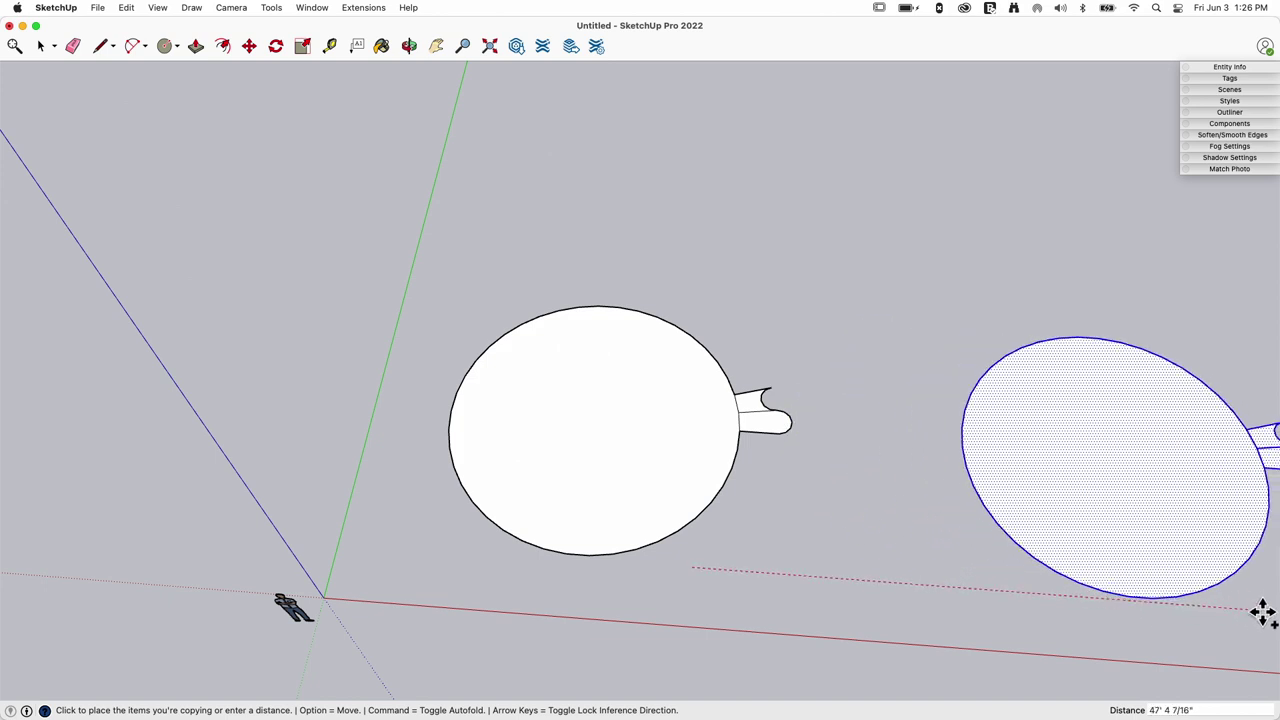
left_click(1237, 594)
Rotate a copy of the original disc's tooth pair by about 17.1 degrees around the disc's center, directly adjoining the lower edge.
key("space")
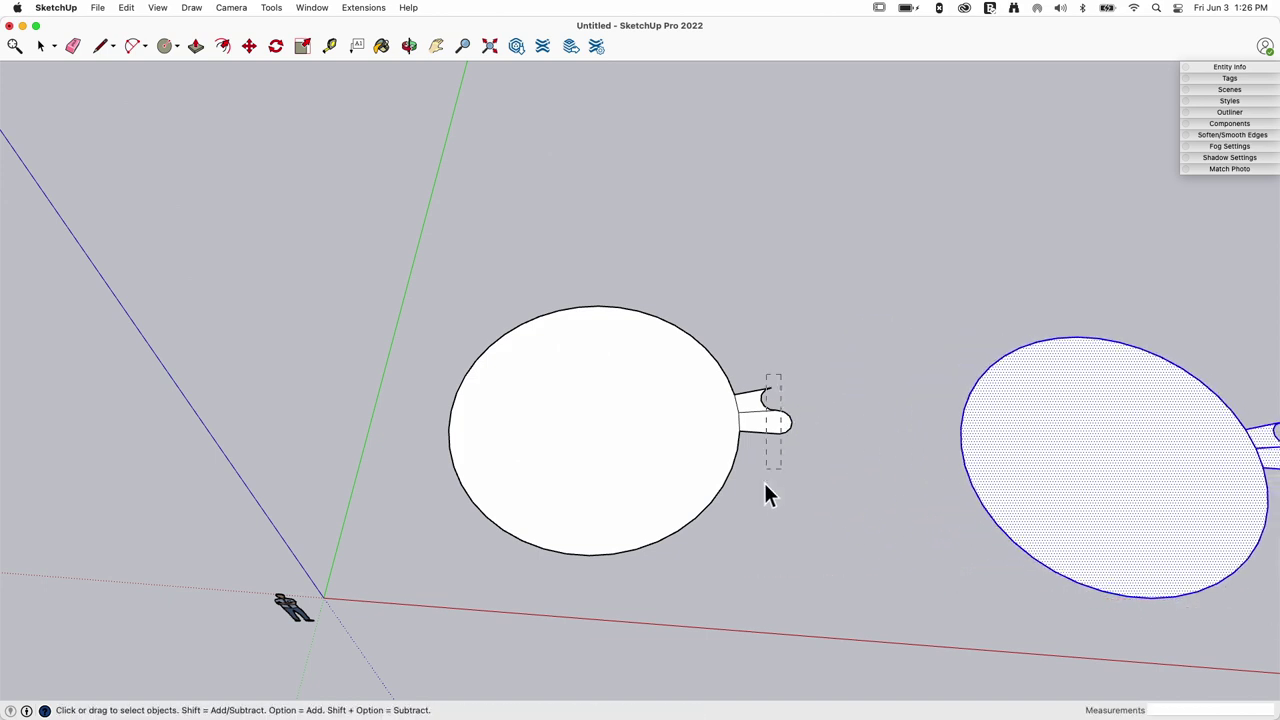
left_click_drag(765, 486, 759, 489)
scroll(762, 460, "up", 4)
key("q")
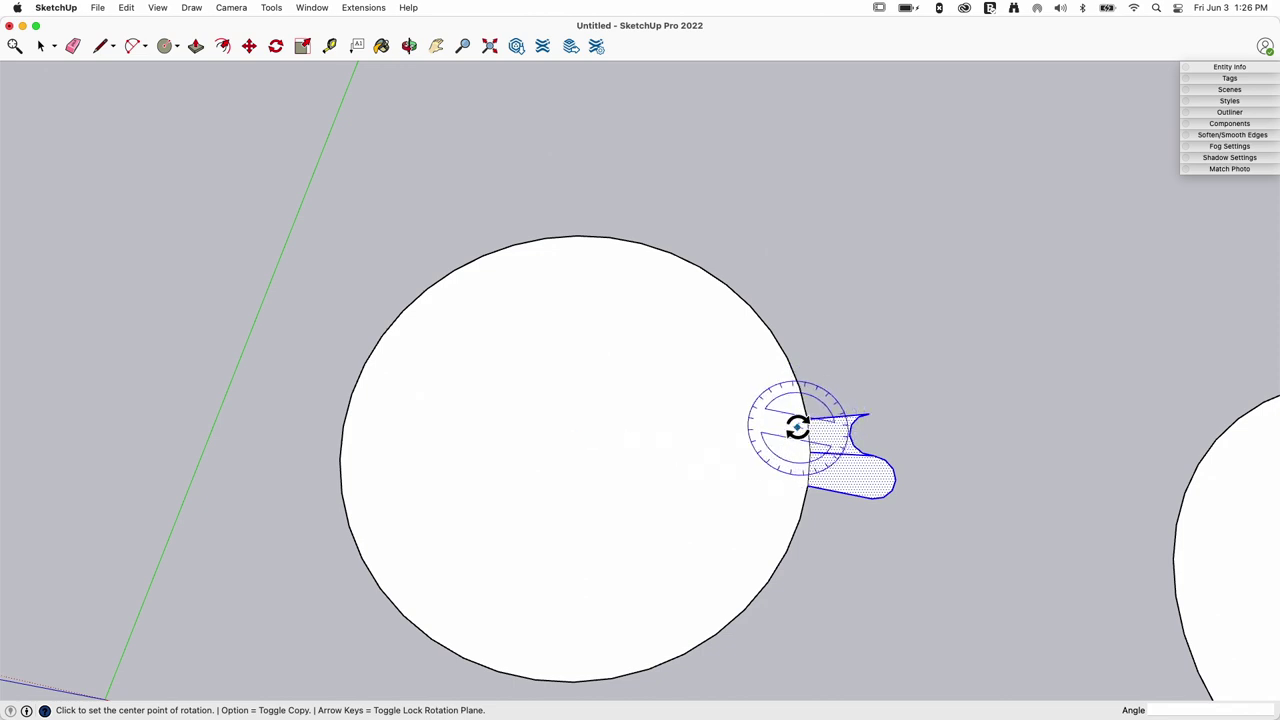
left_click(575, 438)
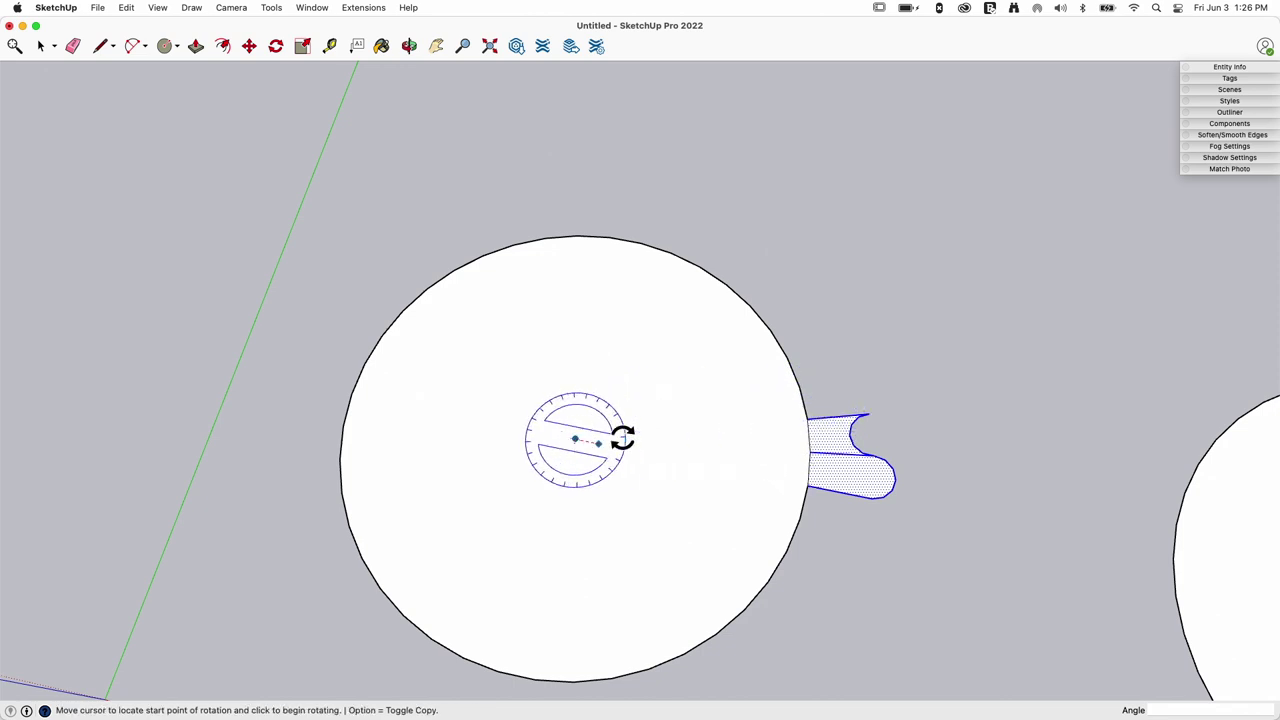
left_click(809, 419)
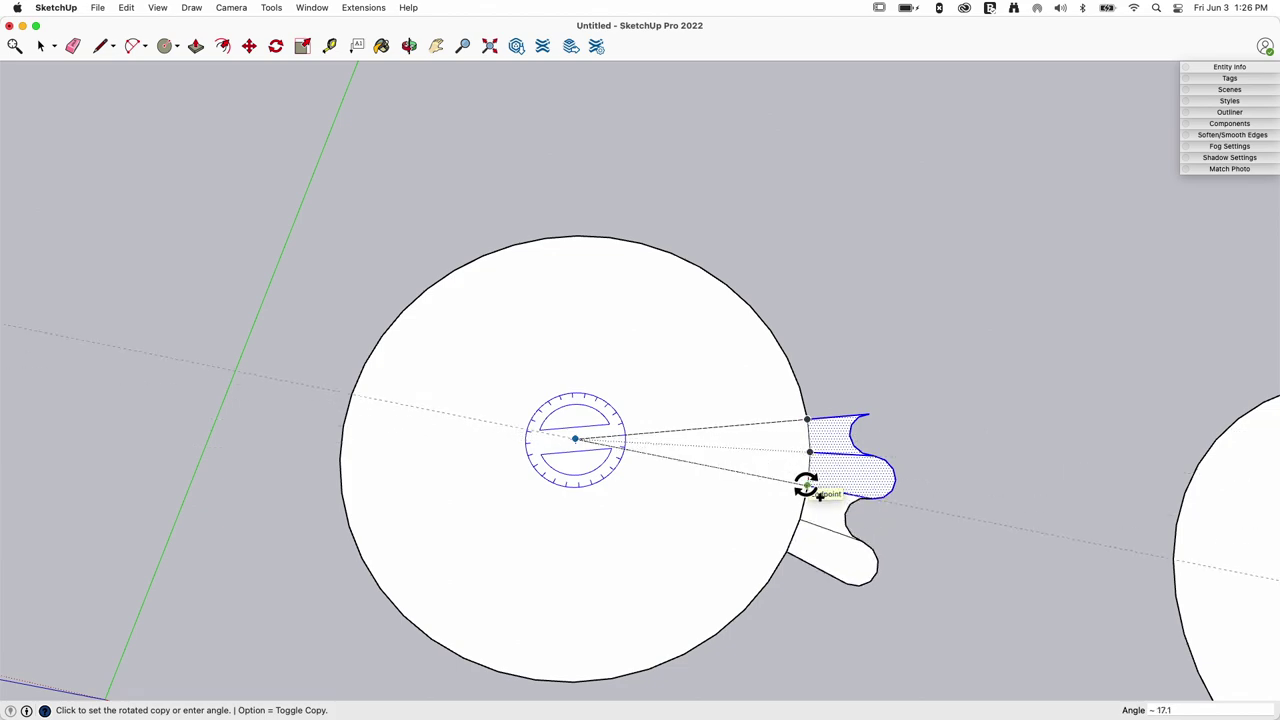
left_click(806, 486)
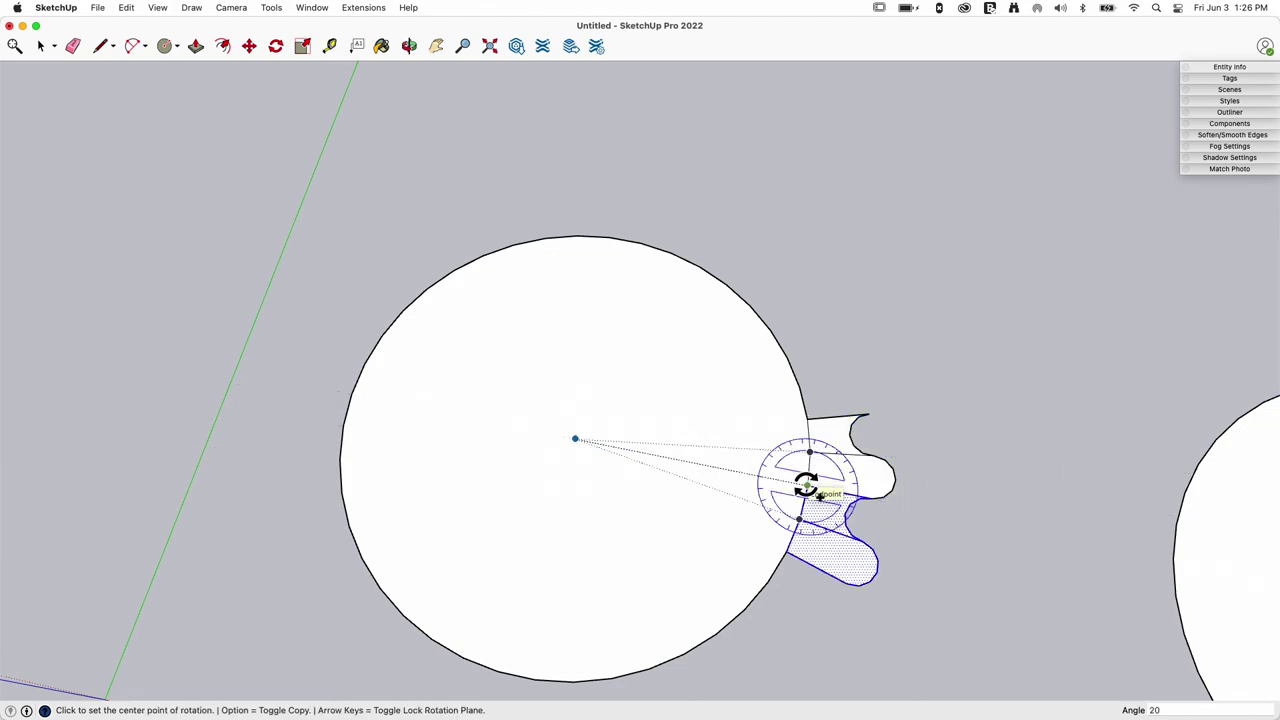
Array the rotated tooth-pair copy 20 times around the disc to complete the toothed rim.
type("x")
key("Return")
key("space")
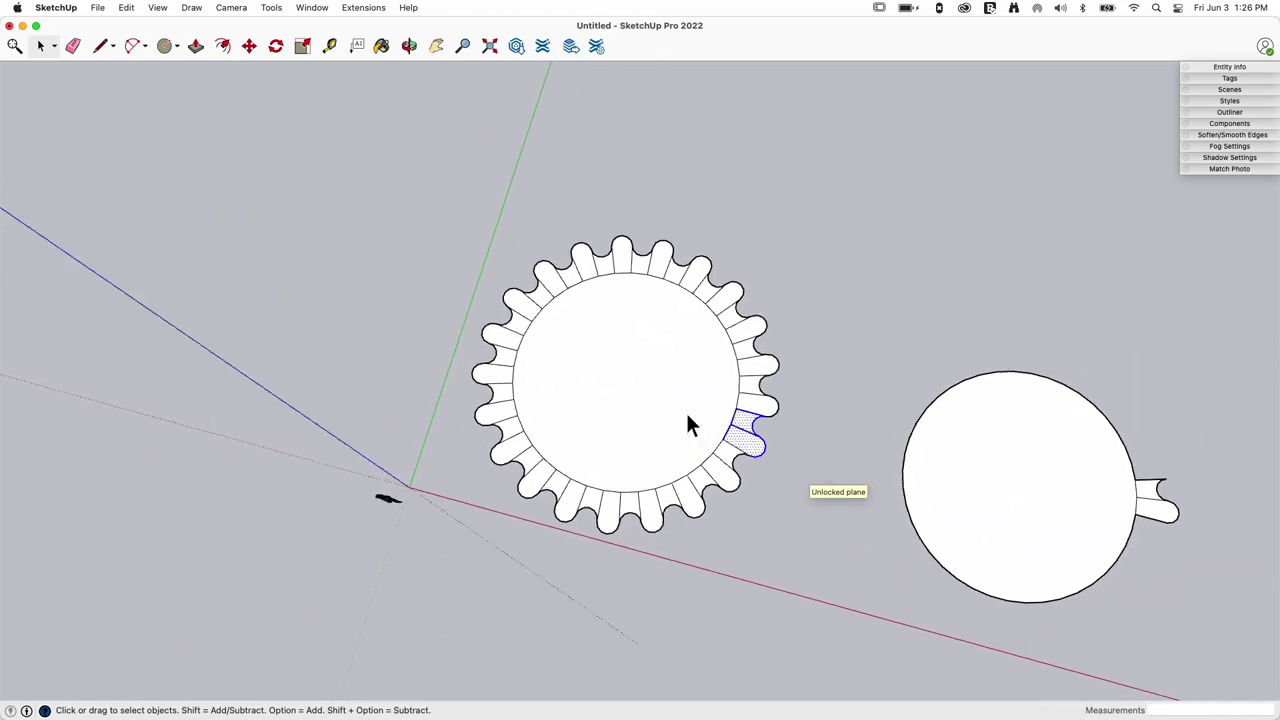
Raise the disc's inner circular face vertically with the Move tool, stretching the surrounding teeth into sloped sides.
left_click(652, 391)
scroll(650, 400, "up", 2)
key("m")
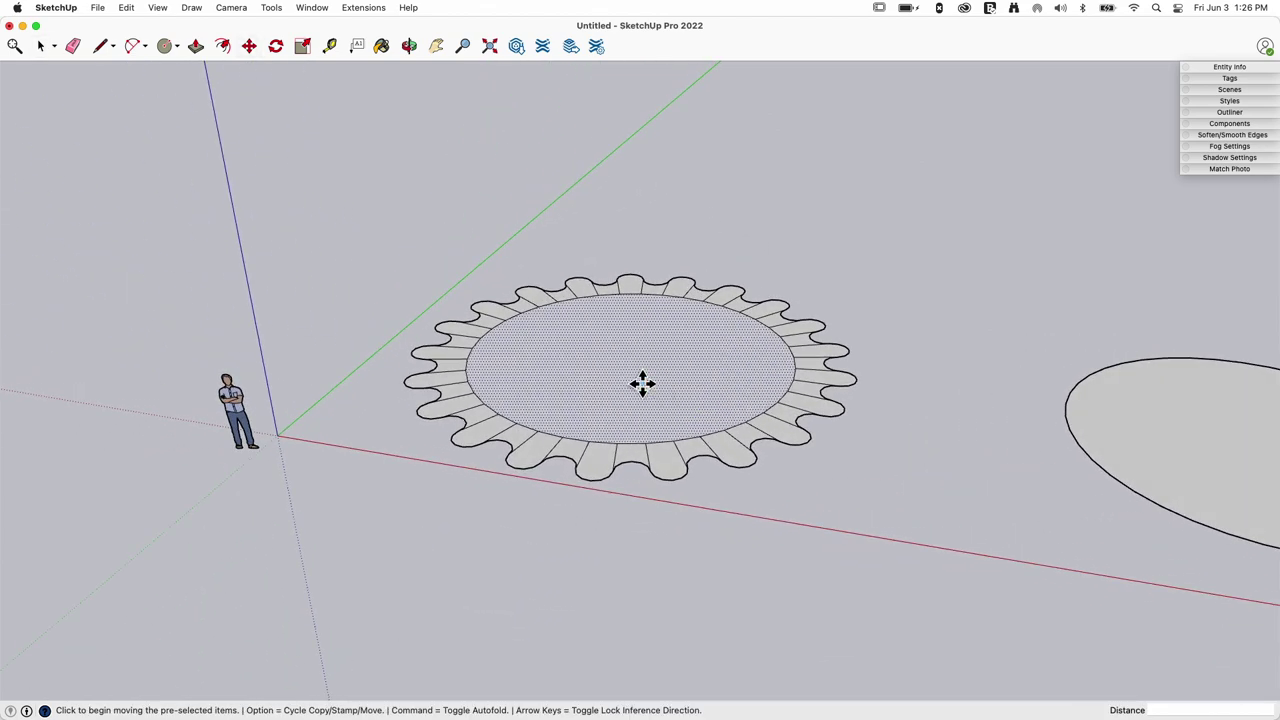
left_click(642, 383)
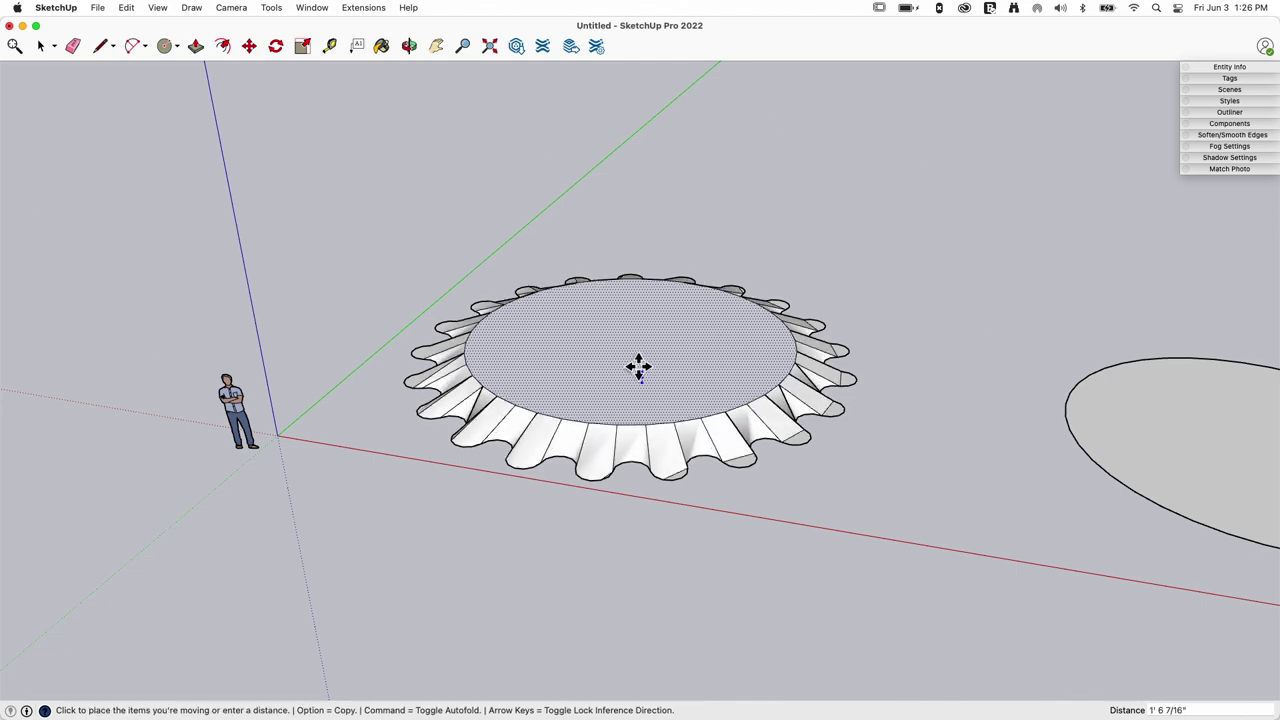
left_click(635, 332)
key("space")
Show the hidden geometry and examine how the sloped tooth faces are folded around the raised disc.
scroll(709, 568, "up", 6)
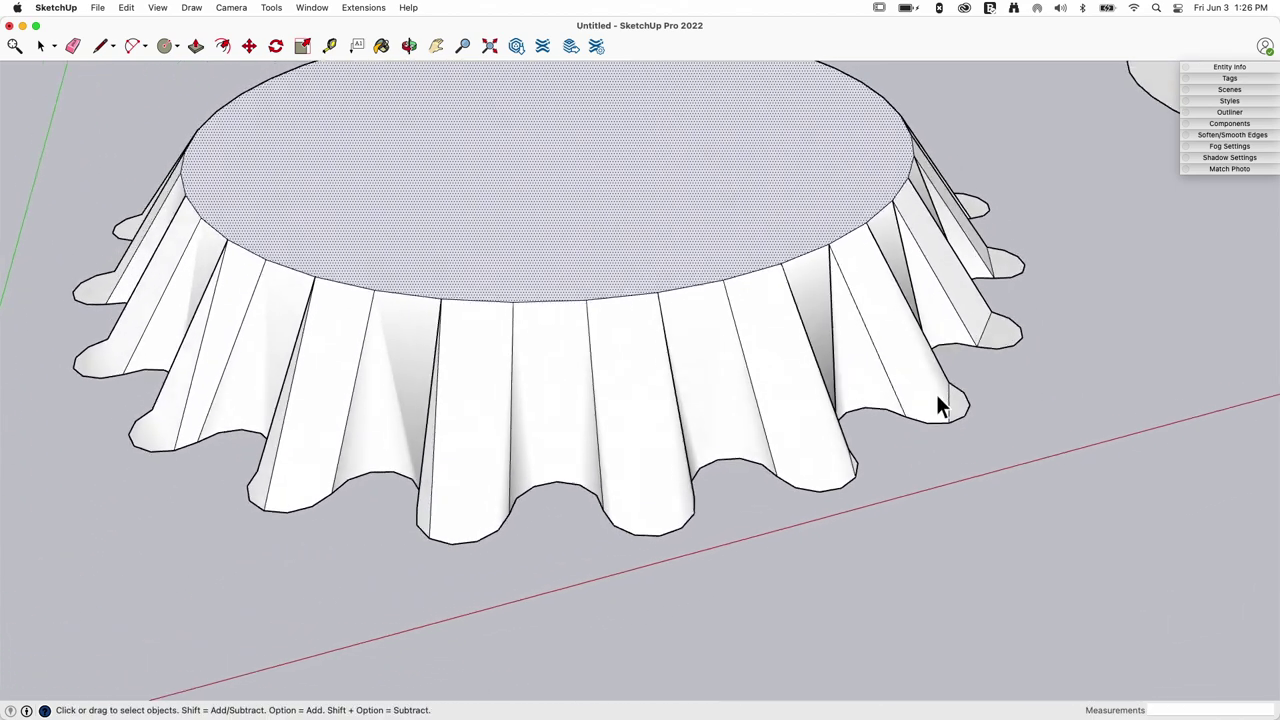
middle_click_drag(938, 402, 737, 488)
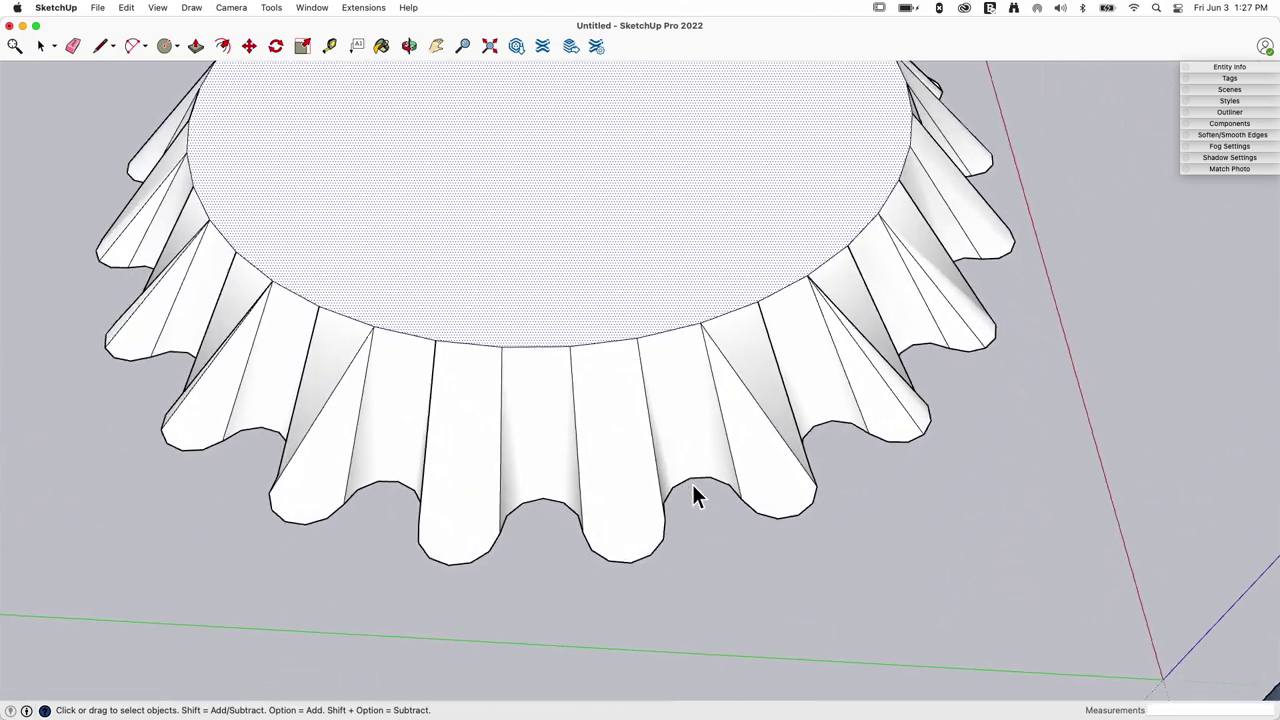
middle_click_drag(693, 485, 677, 425)
key("alt+h")
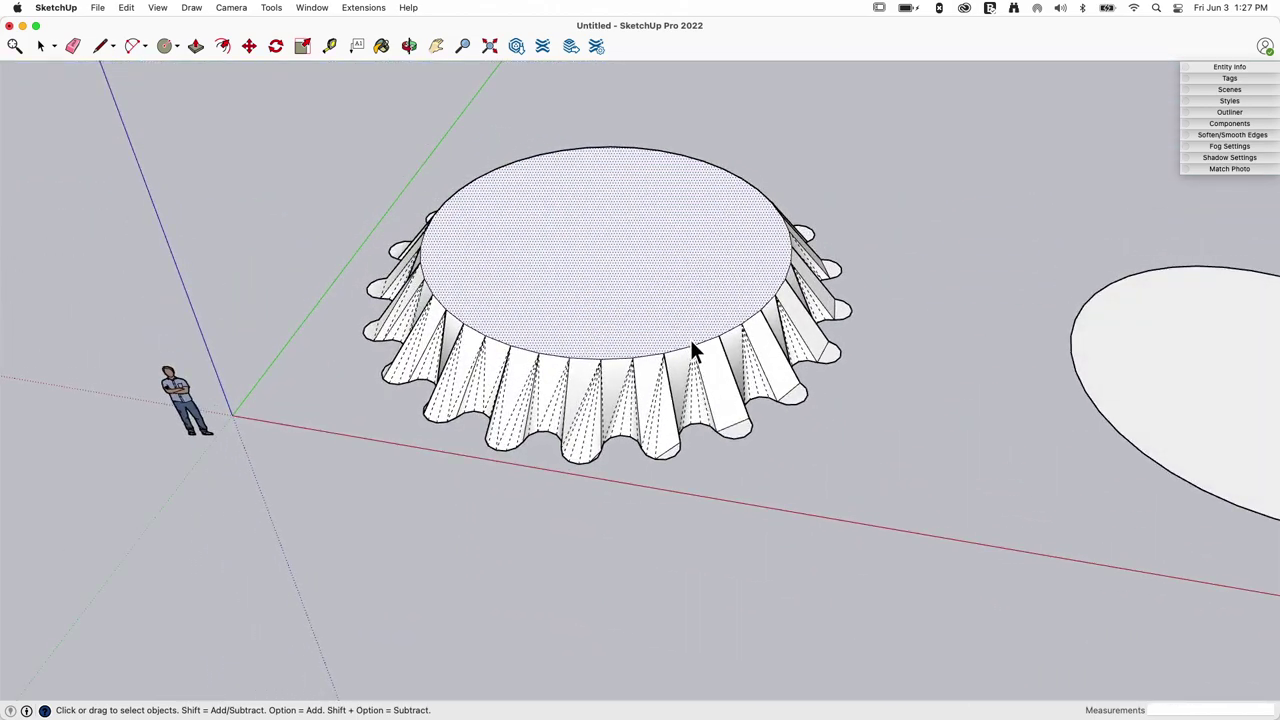
mouse_move(578, 200)
middle_mouse_down()
mouse_move(554, 463)
mouse_move(491, 374)
mouse_move(675, 368)
mouse_move(640, 434)
mouse_move(470, 348)
mouse_move(543, 434)
mouse_move(628, 392)
mouse_move(563, 443)
mouse_move(694, 377)
middle_mouse_up()
mouse_move(646, 443)
middle_mouse_down()
mouse_move(644, 482)
mouse_move(697, 529)
mouse_move(494, 451)
mouse_move(574, 480)
mouse_move(474, 490)
mouse_move(491, 486)
middle_mouse_up()
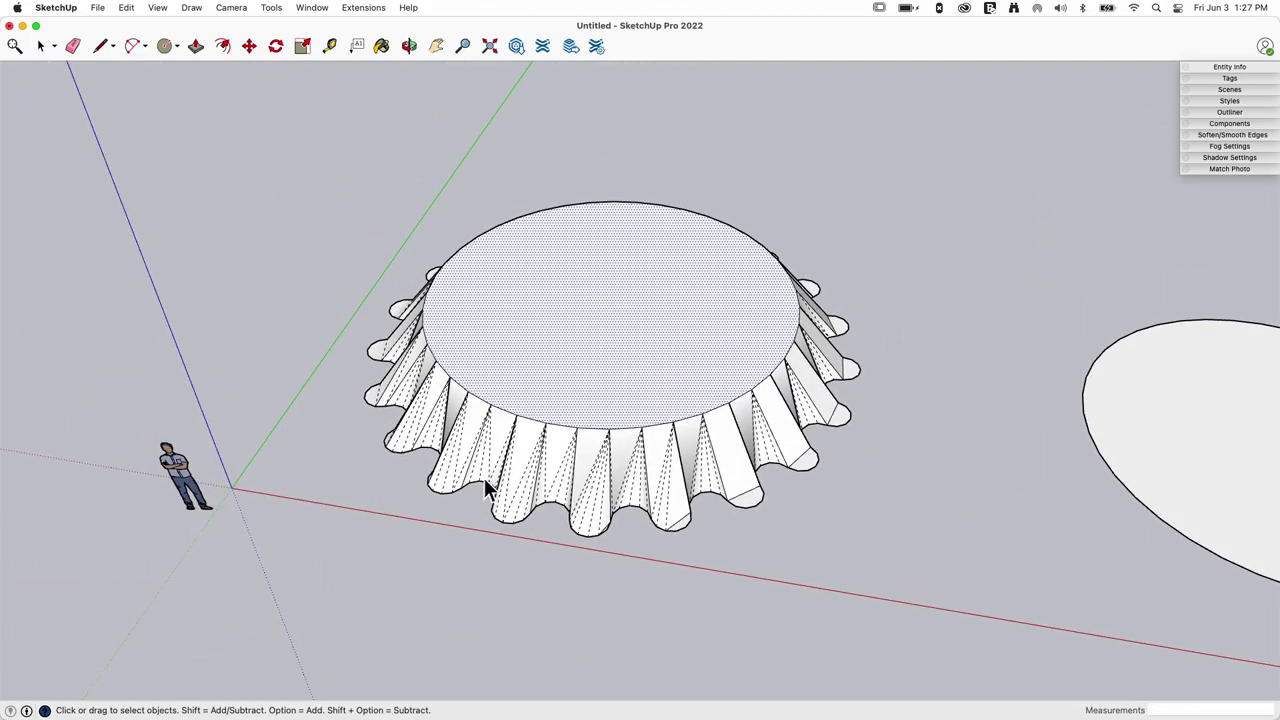
Delete the entire raised gear shape near the origin, keeping the copied disc with its single tooth pair.
mouse_move(651, 523)
middle_mouse_down()
mouse_move(491, 466)
mouse_move(495, 484)
mouse_move(553, 477)
mouse_move(674, 503)
mouse_move(645, 415)
mouse_move(657, 467)
mouse_move(477, 209)
mouse_move(306, 200)
middle_mouse_up()
left_click_drag(306, 196, 854, 618)
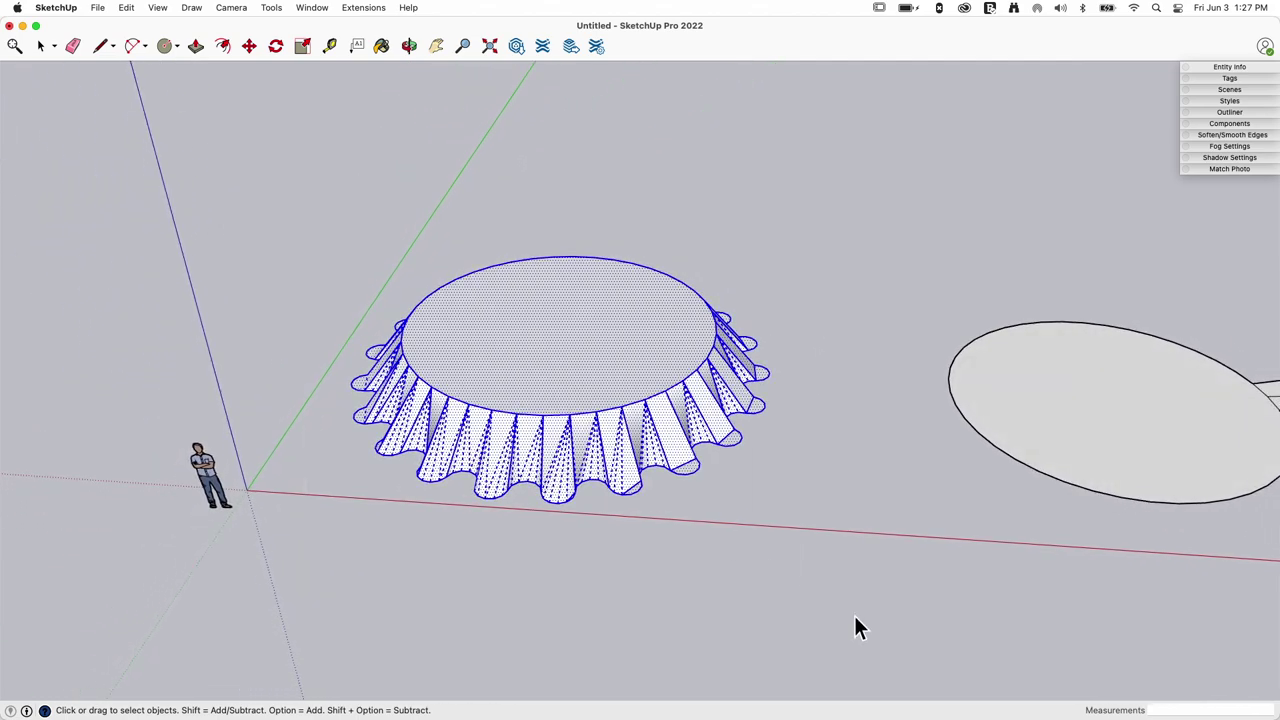
key("Delete")
On the copied disc, draw lines from the notch's lowest point and the lobe's apex to the midpoints of their base edges.
middle_click_drag(940, 400, 880, 438)
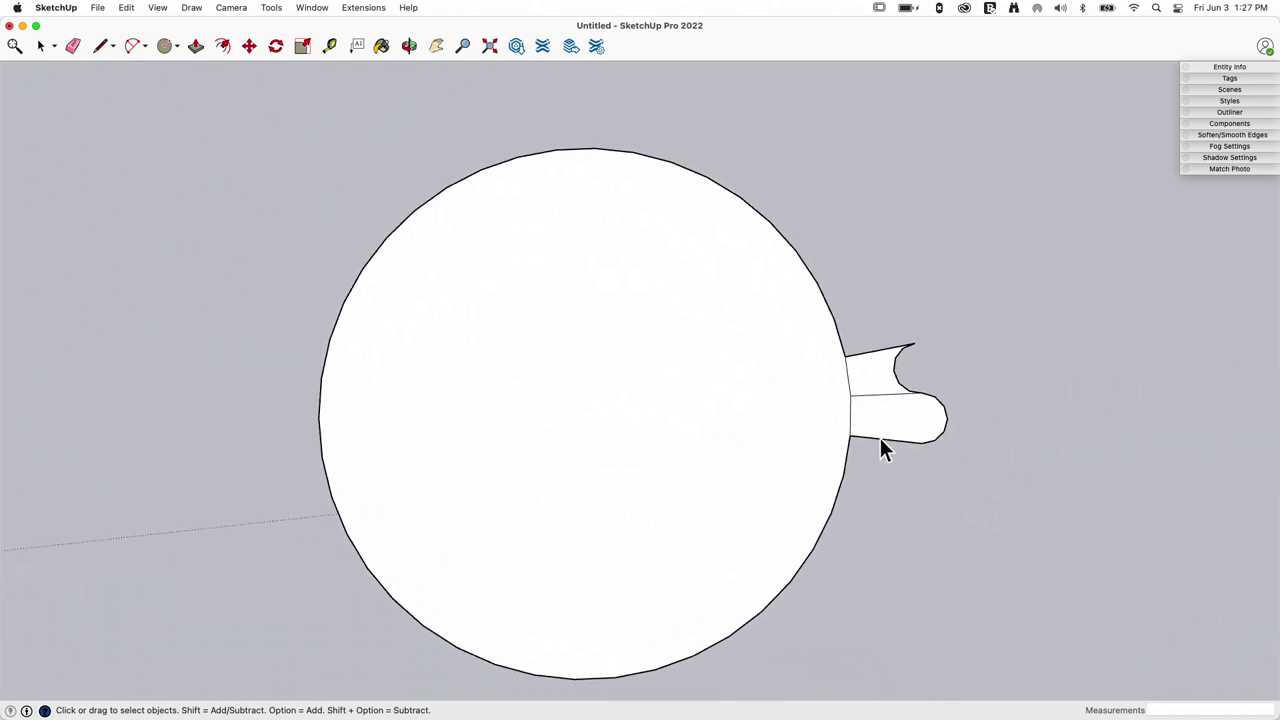
mouse_move(838, 330)
middle_mouse_down()
mouse_move(808, 438)
mouse_move(854, 290)
mouse_move(817, 300)
mouse_move(833, 383)
mouse_move(843, 297)
mouse_move(877, 323)
mouse_move(917, 314)
mouse_move(808, 293)
mouse_move(689, 383)
mouse_move(534, 457)
mouse_move(628, 336)
middle_mouse_up()
key("l")
left_click(603, 344)
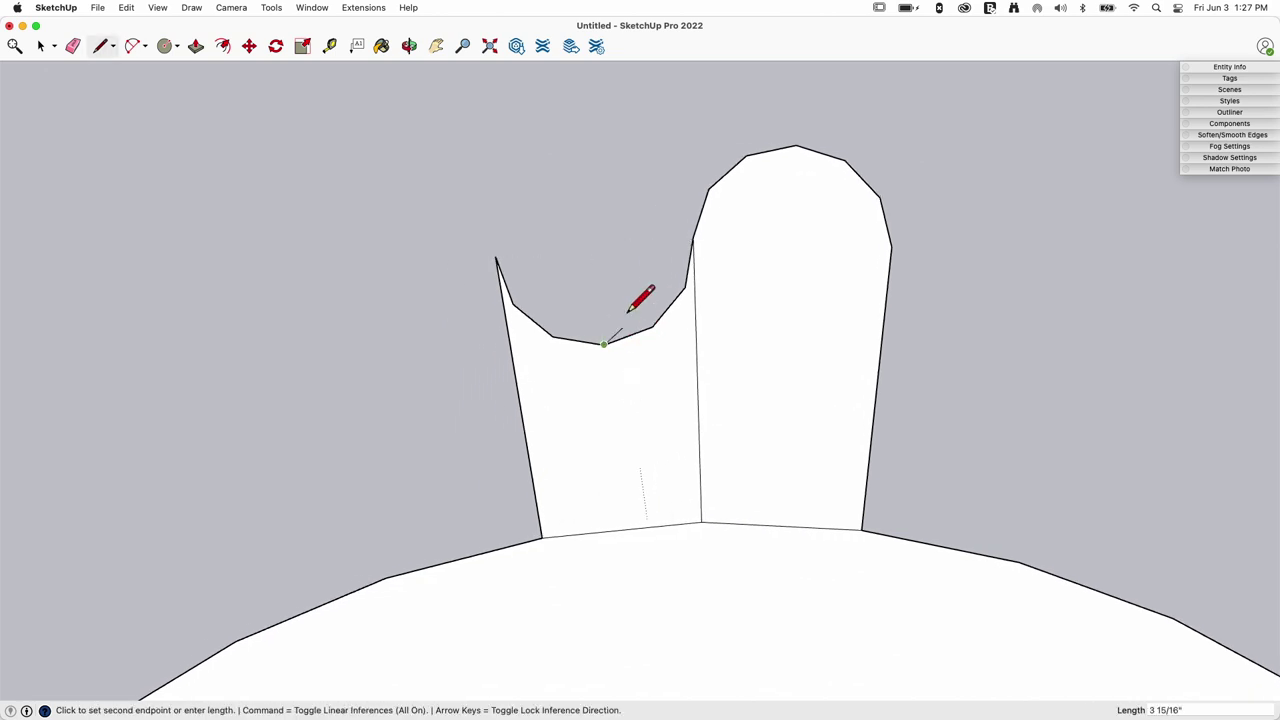
left_click(622, 529)
scroll(825, 400, "right", 3)
left_click(750, 148)
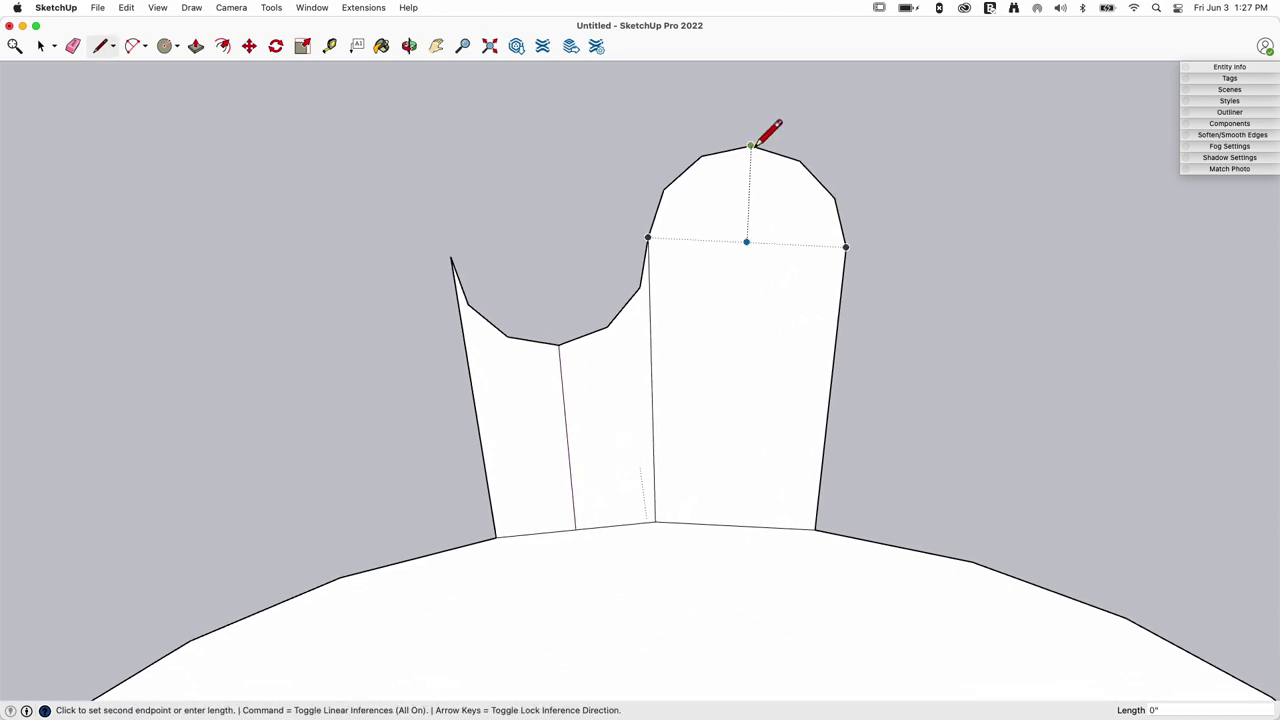
left_click(735, 524)
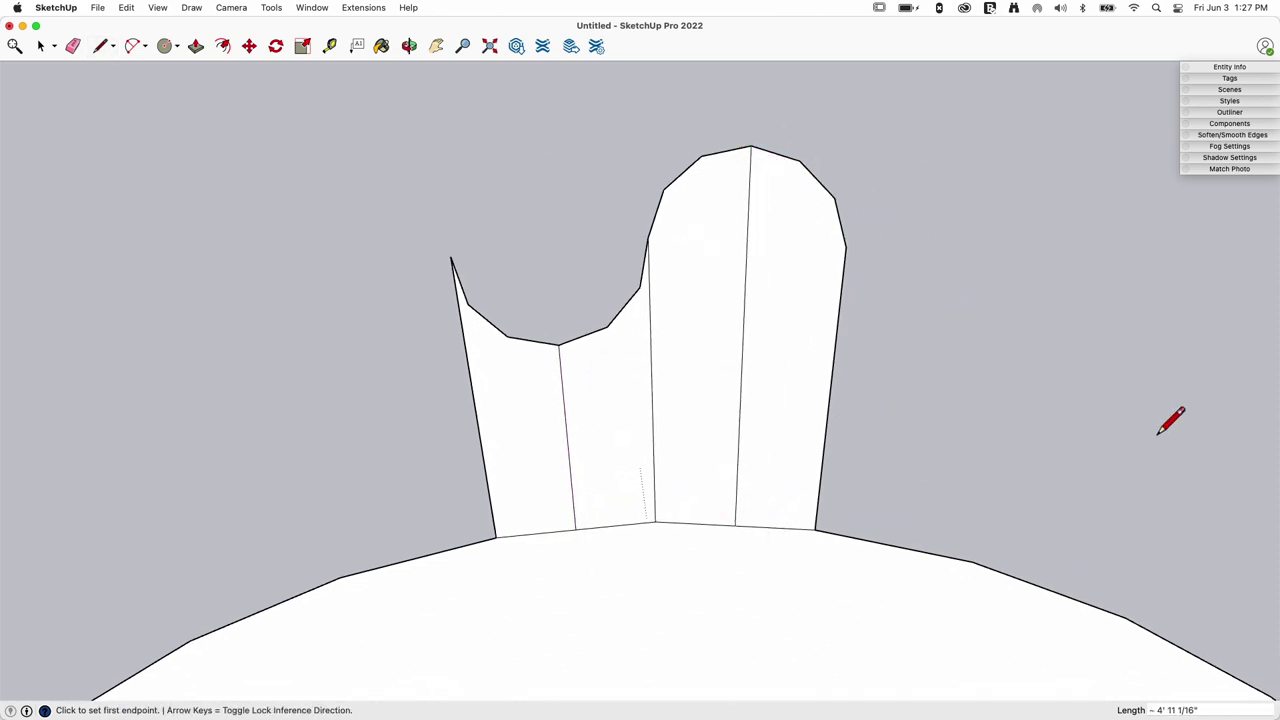
middle_click_drag(1171, 420, 708, 243)
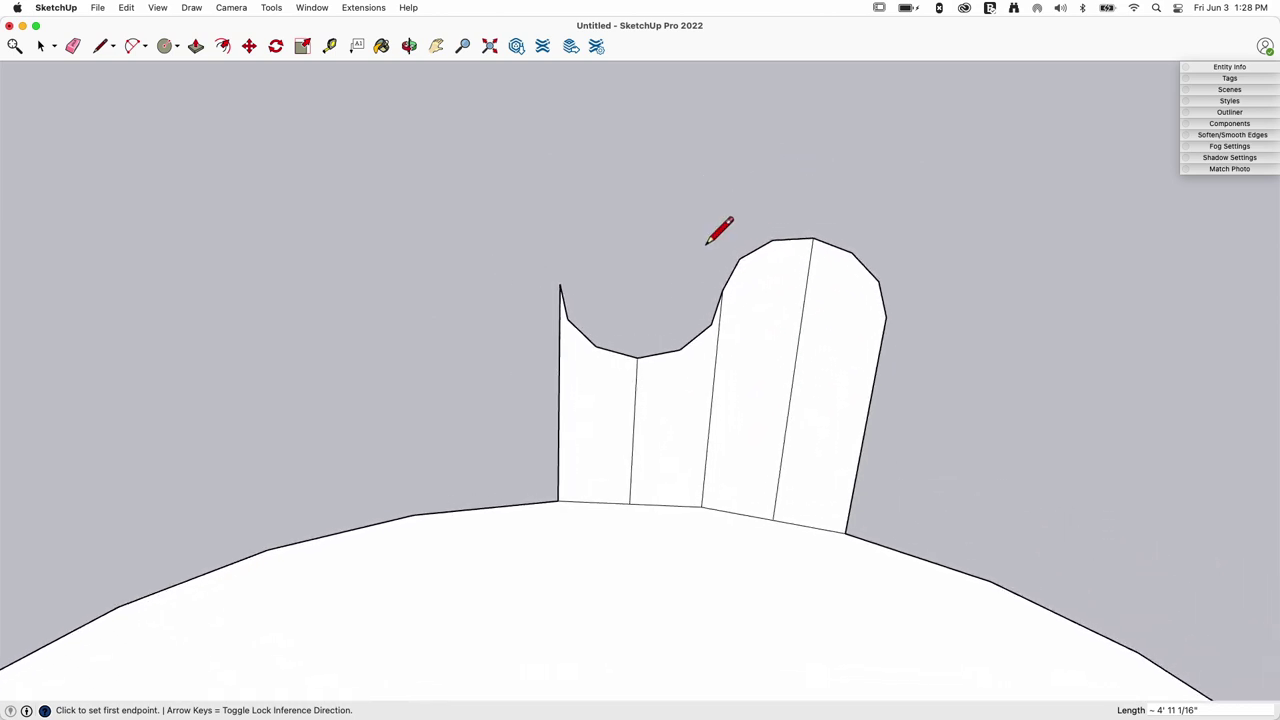
middle_click_drag(777, 262, 760, 335)
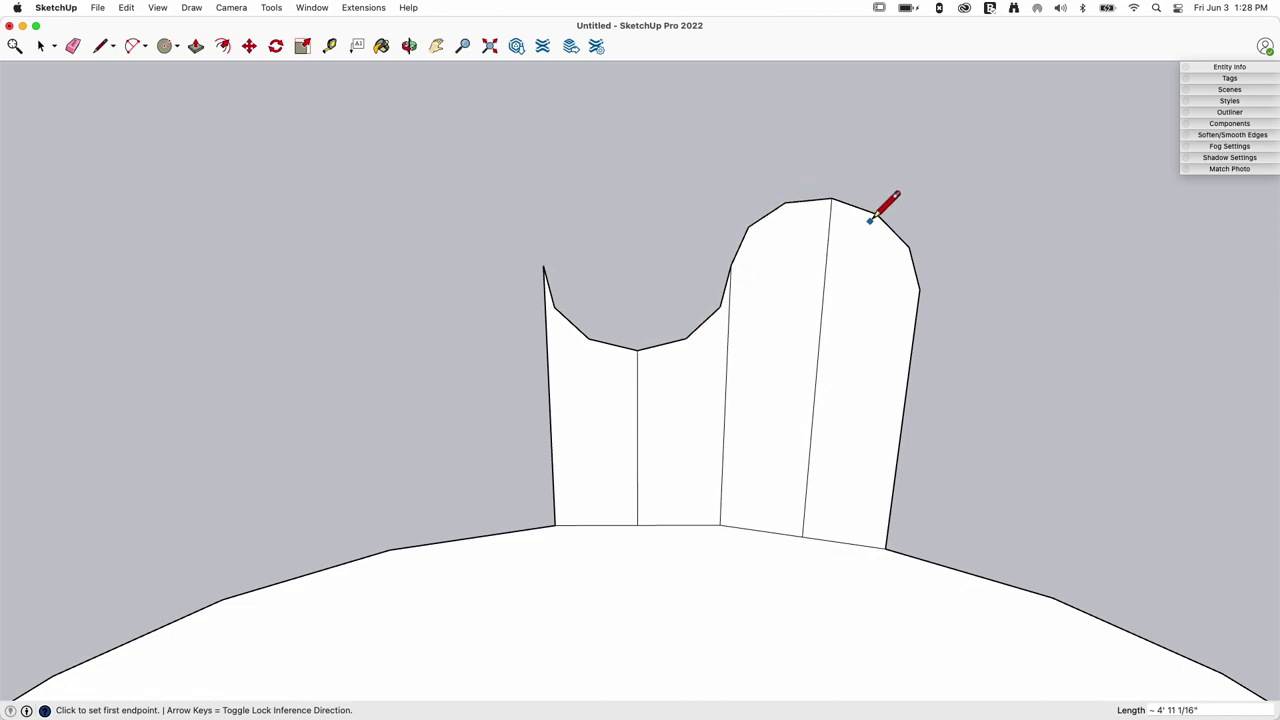
middle_click_drag(898, 345, 766, 345)
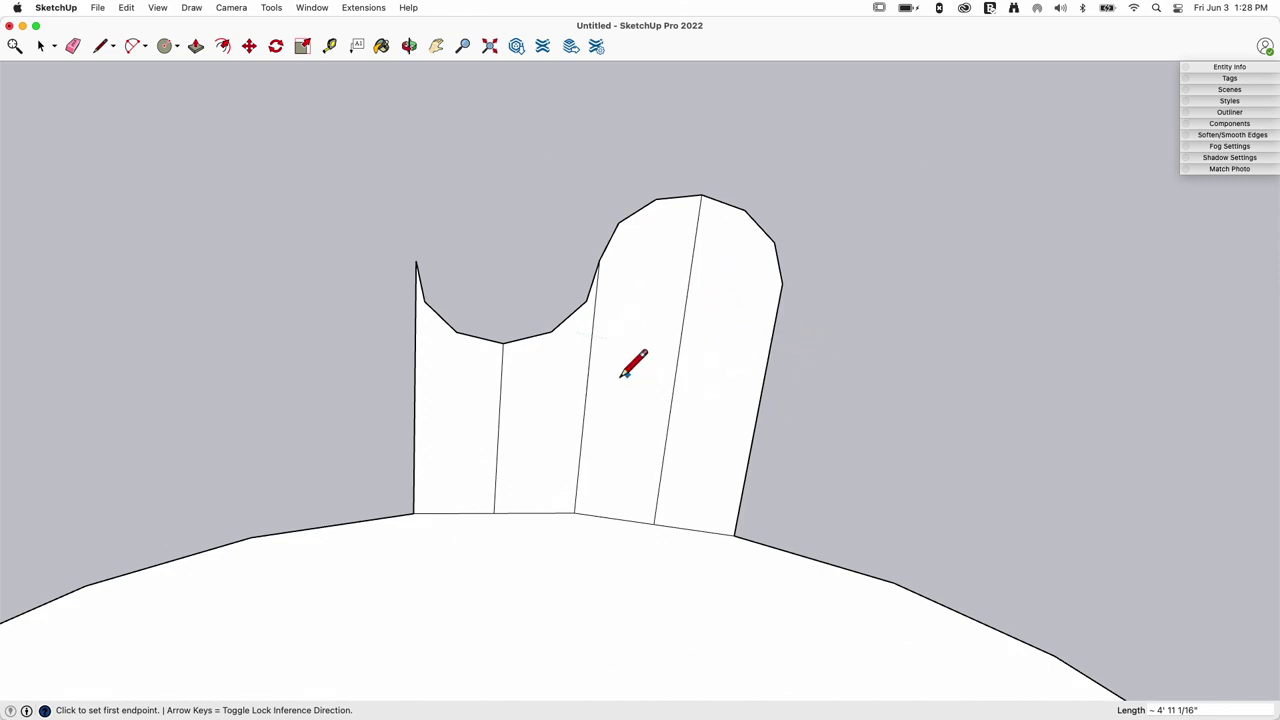
middle_click_drag(683, 436, 701, 539)
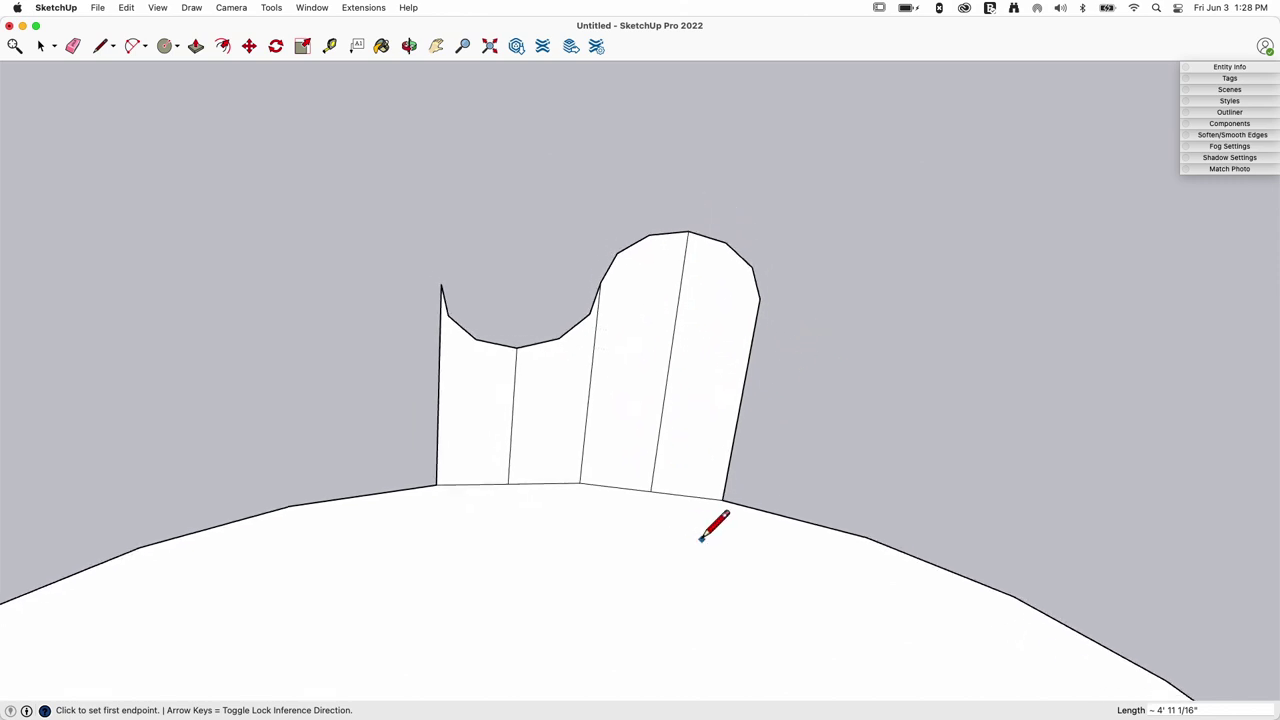
scroll(678, 489, "up", 3)
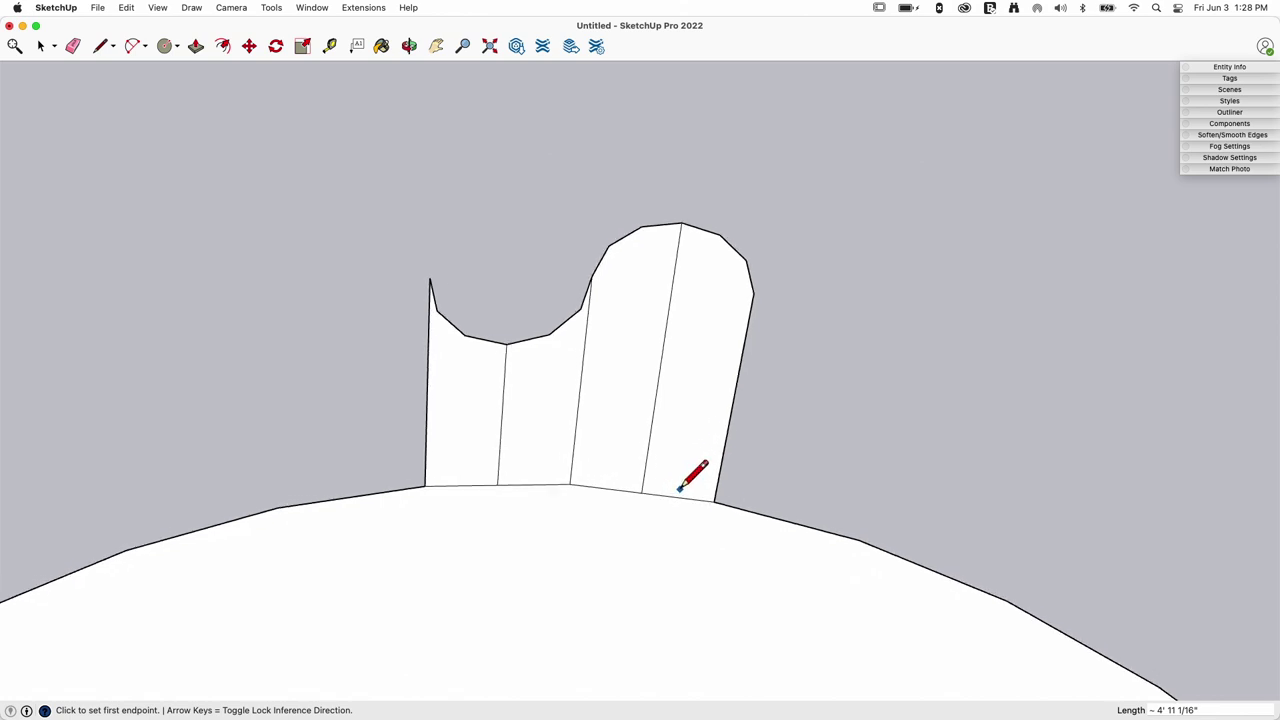
Try to divide the base edge under the lobe's outer half into 2 segments.
key("space")
left_click(601, 520)
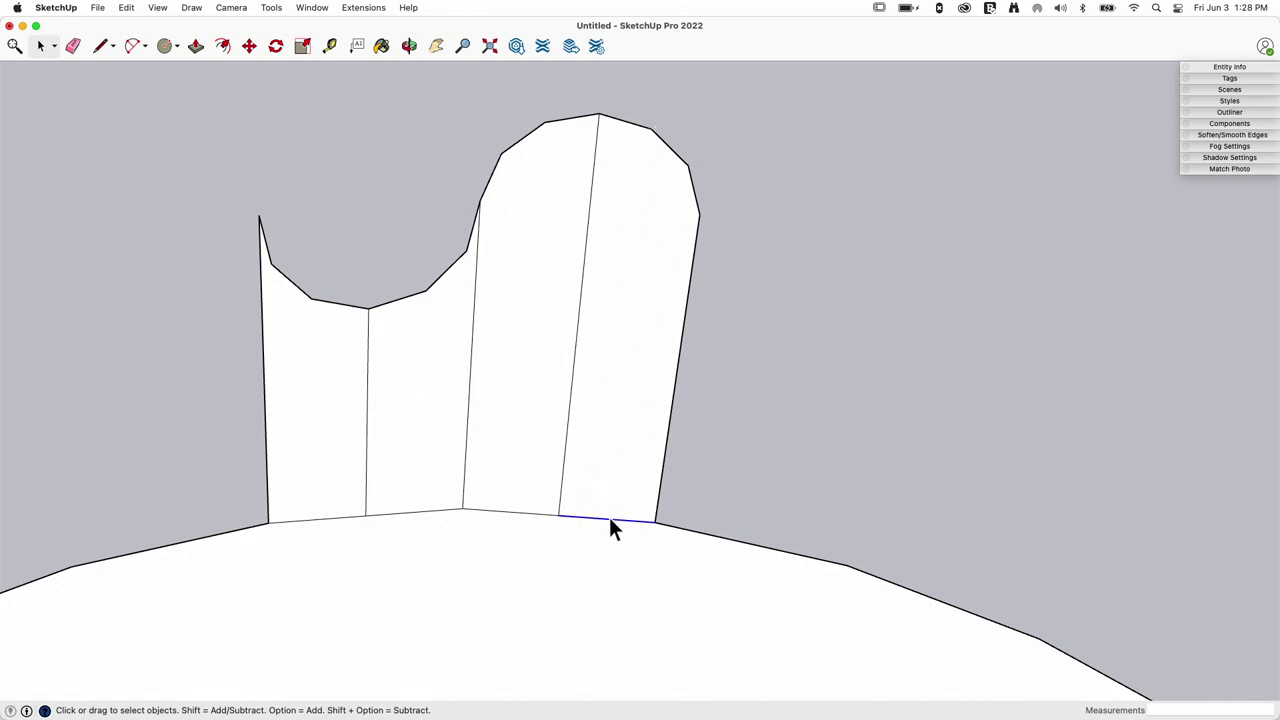
scroll(608, 521, "up", 4)
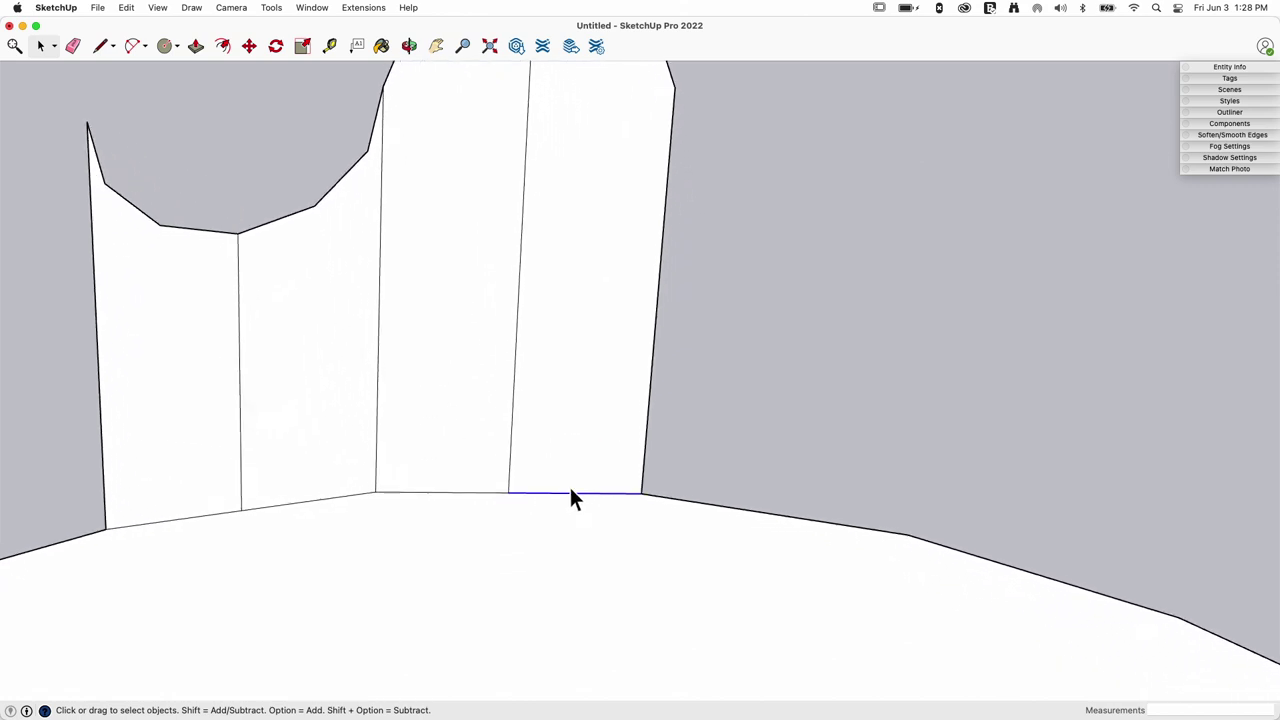
right_click(570, 498)
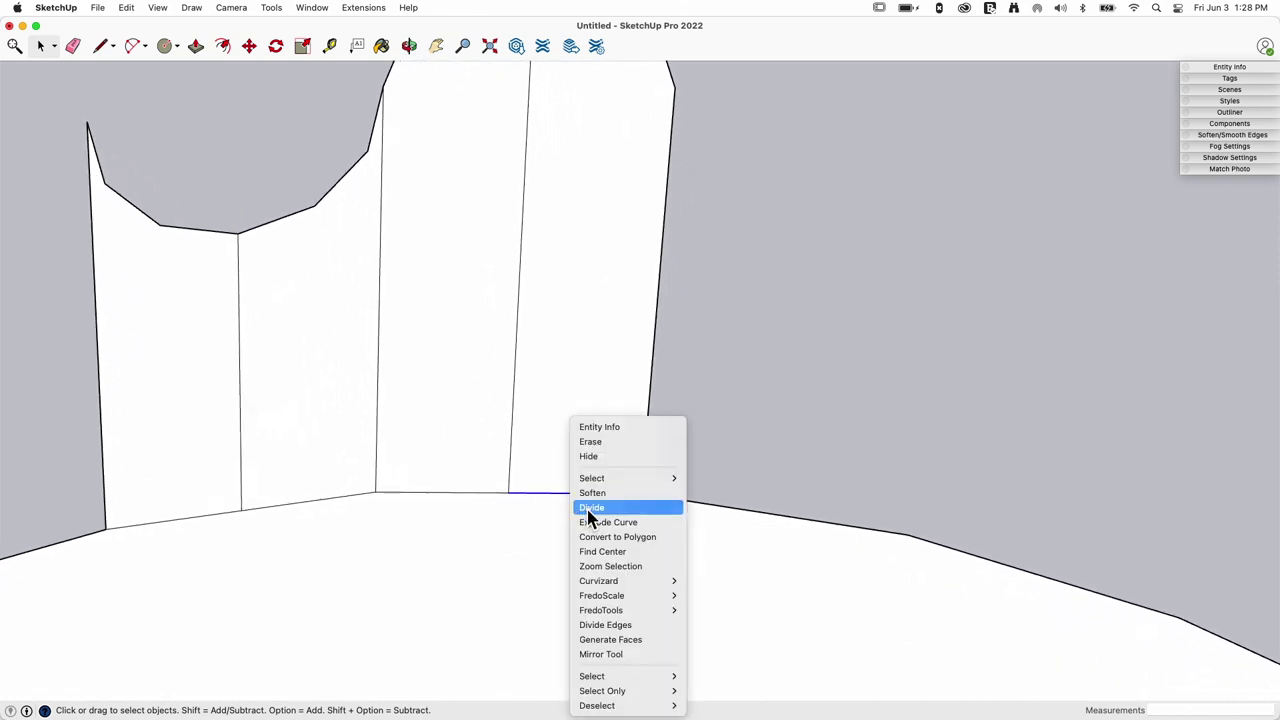
left_click(591, 508)
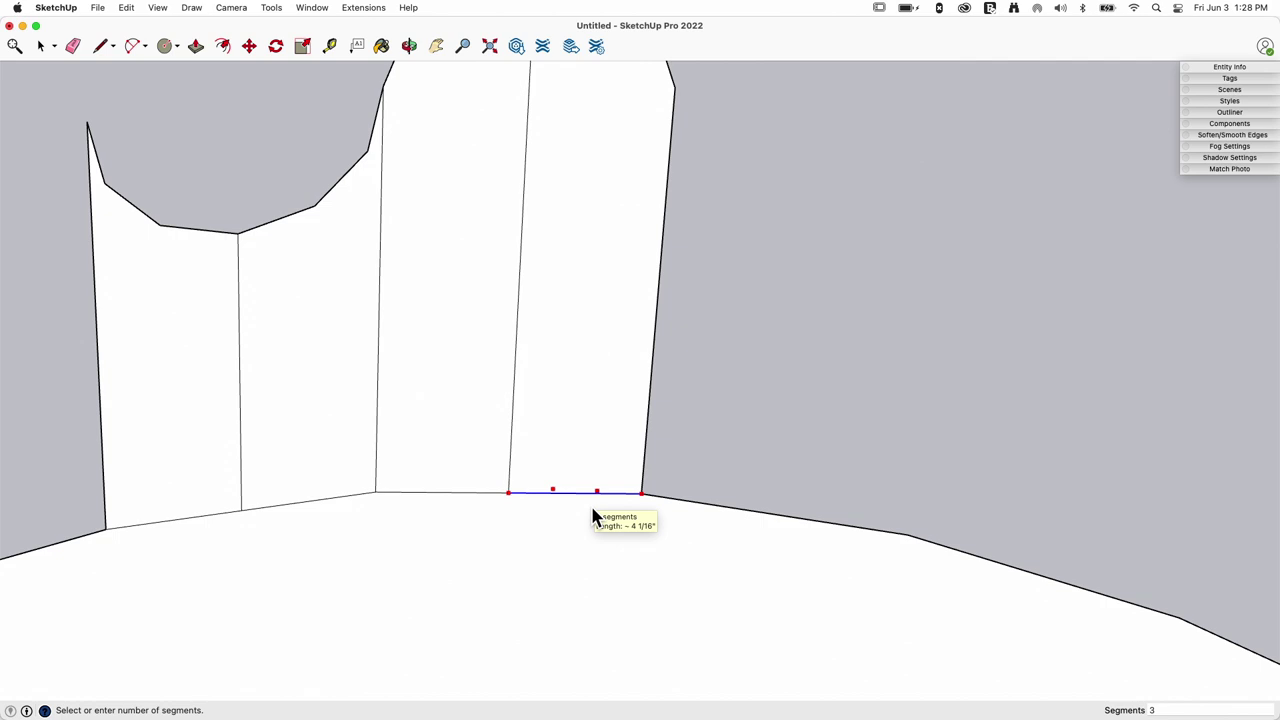
scroll(593, 514, "up", 4)
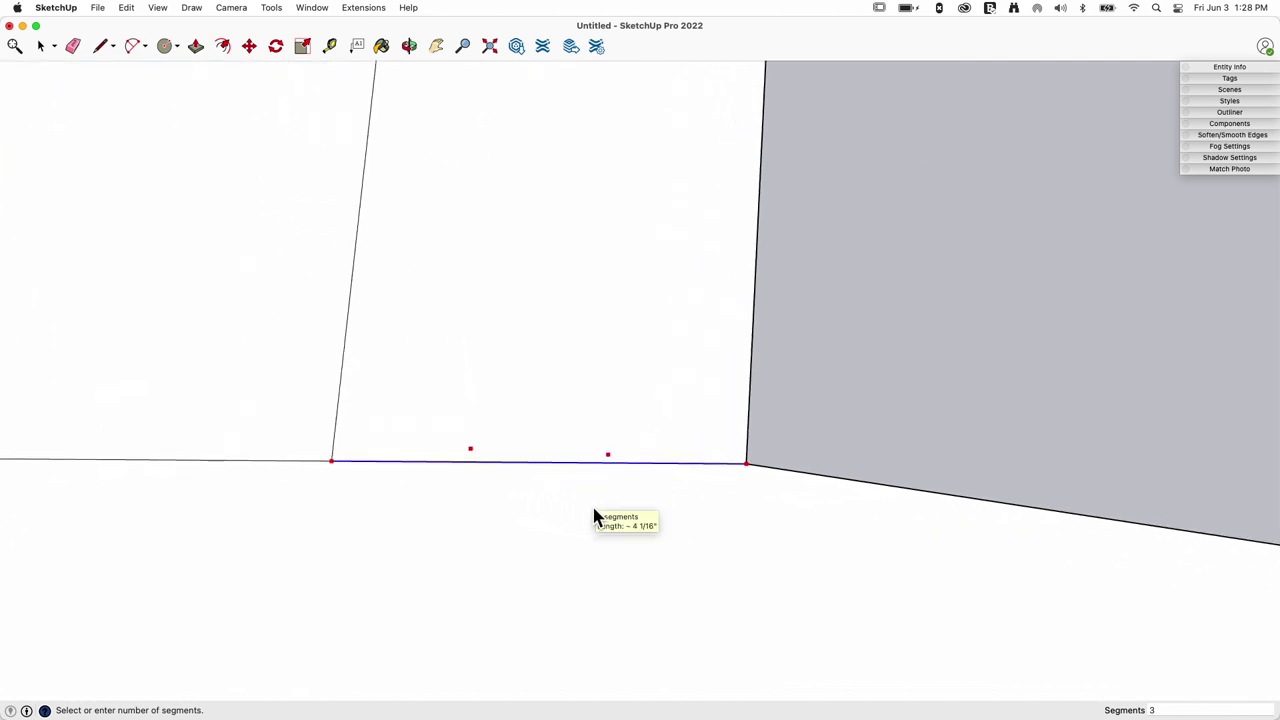
scroll(594, 516, "up", 1)
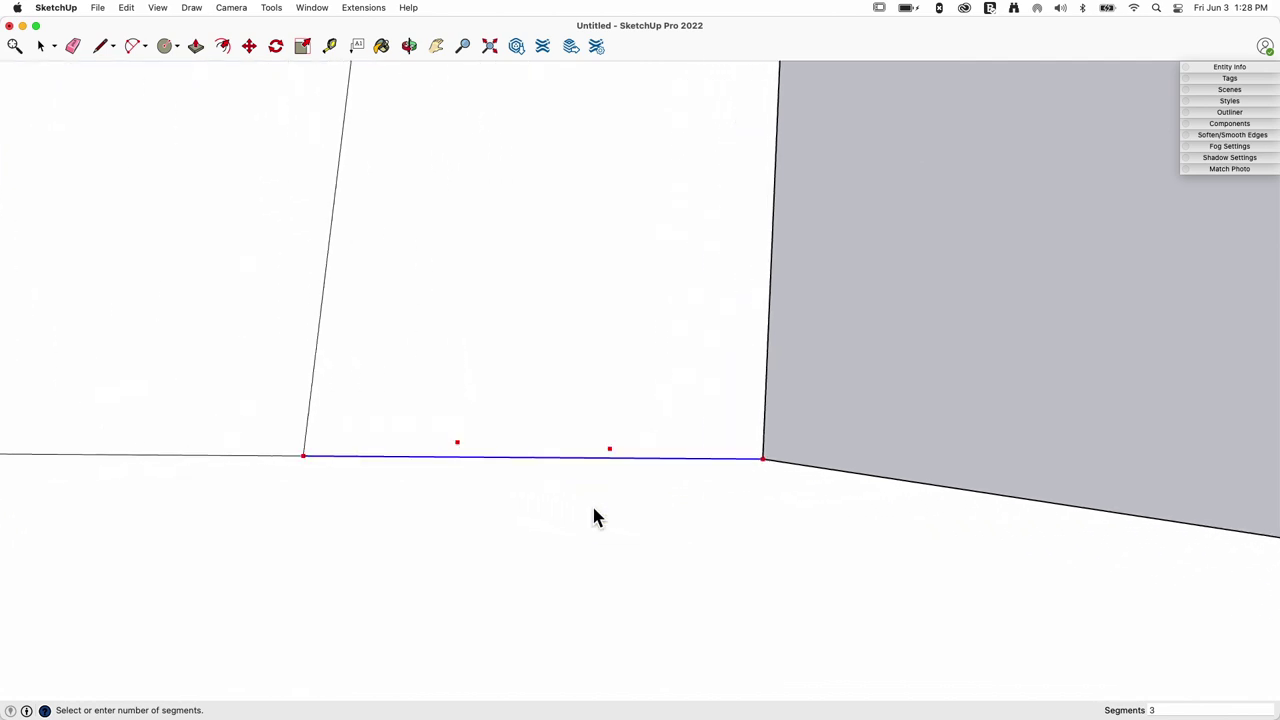
left_click(564, 455)
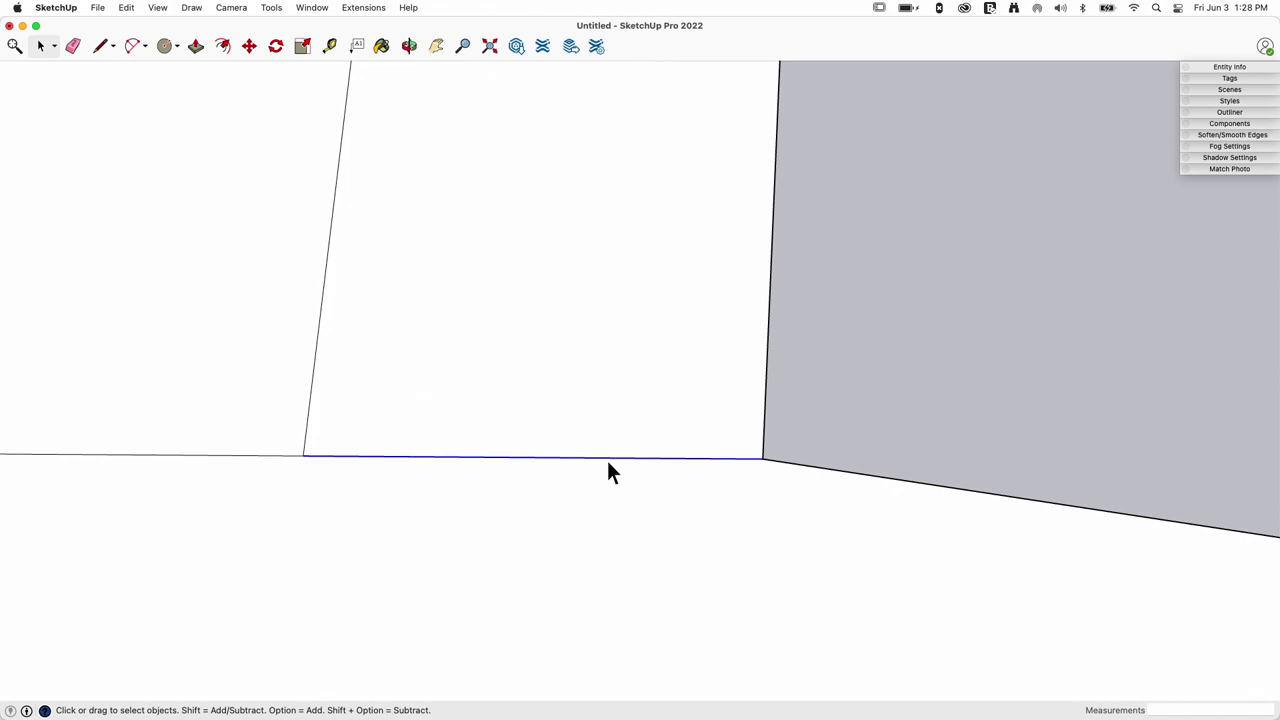
Try again to divide the base edge under the lobe's outer half, and undo the division.
scroll(584, 444, "down", 10)
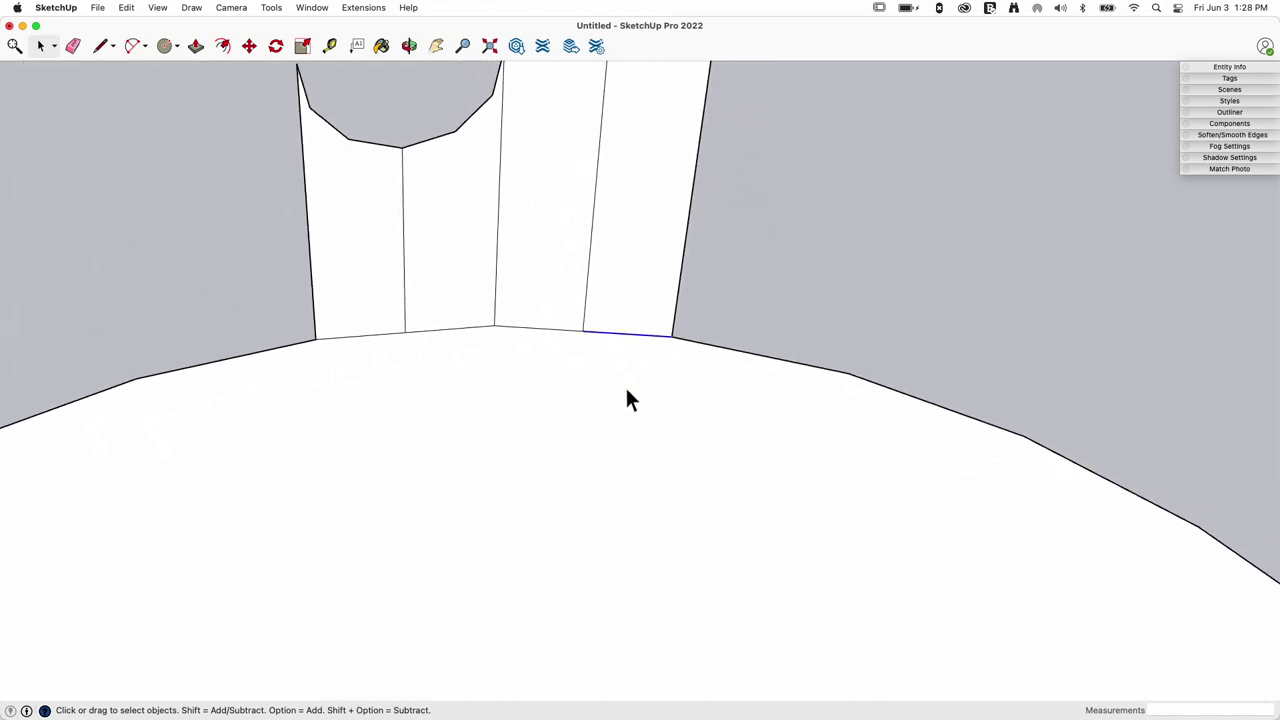
scroll(640, 320, "down", 3)
scroll(623, 329, "up", 8)
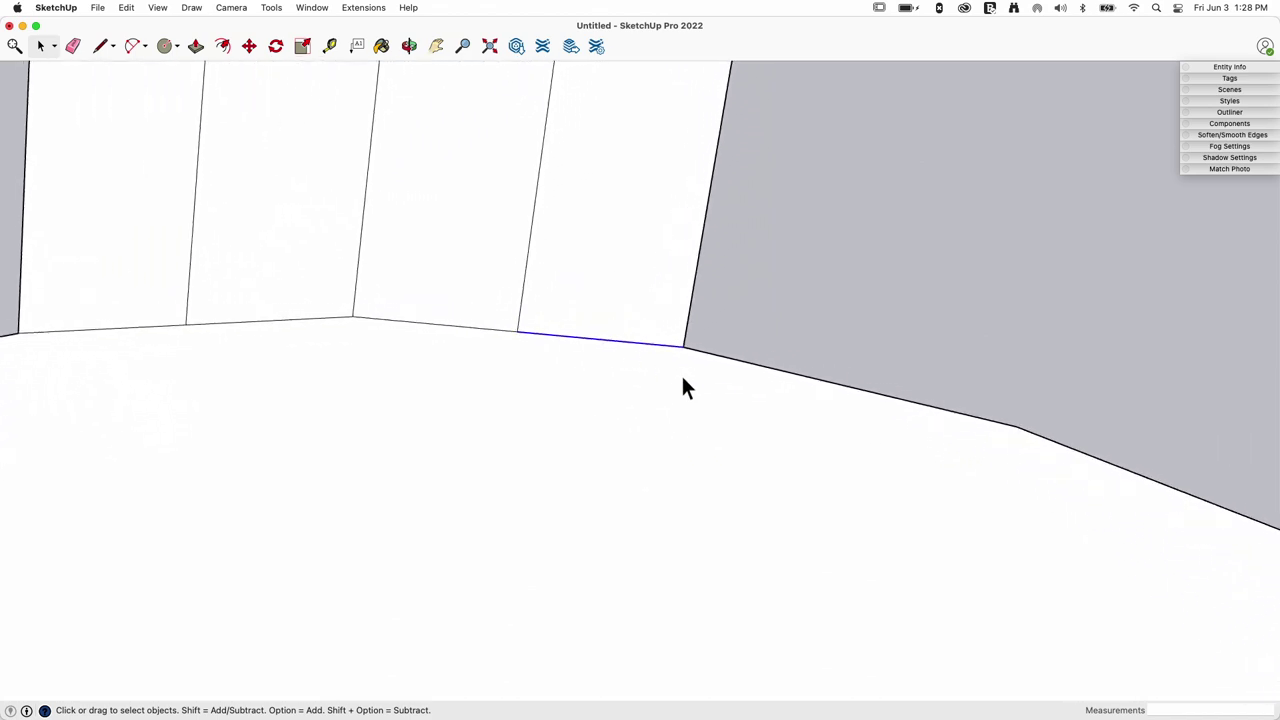
scroll(511, 322, "up", 4)
scroll(660, 345, "down", 1)
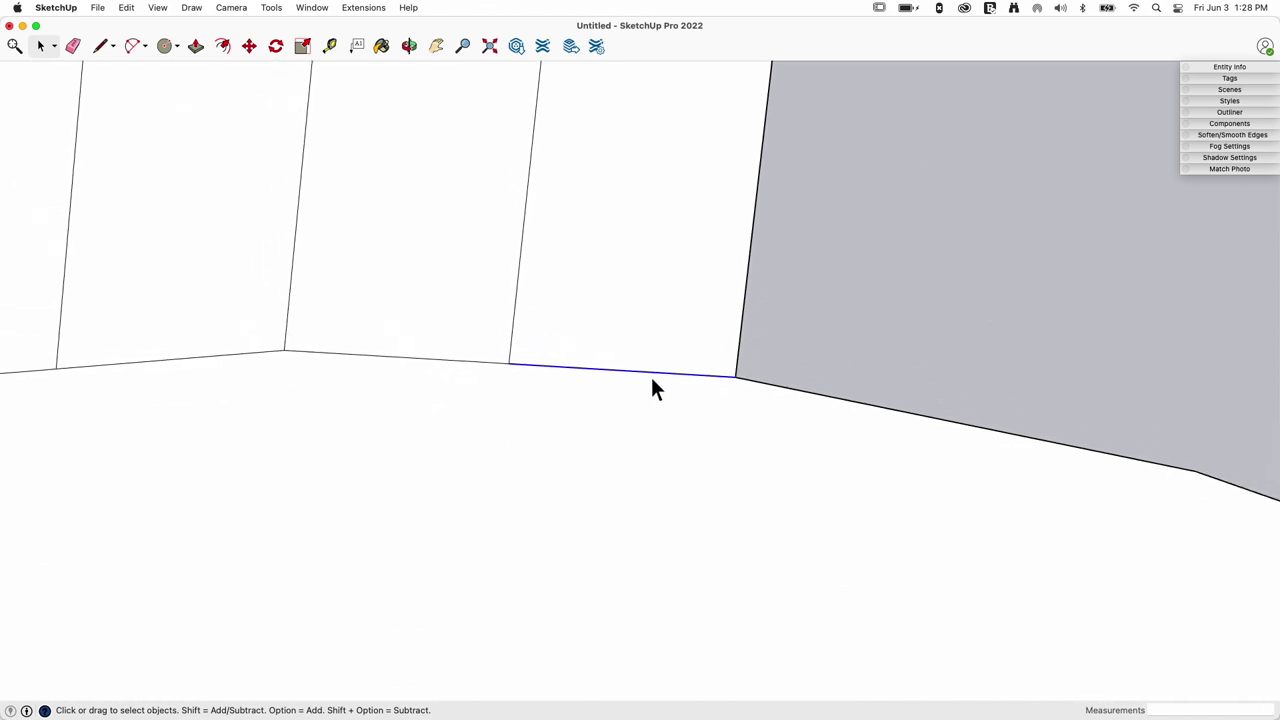
right_click(624, 372)
left_click(673, 460)
left_click(646, 450)
middle_click_drag(646, 449, 617, 368)
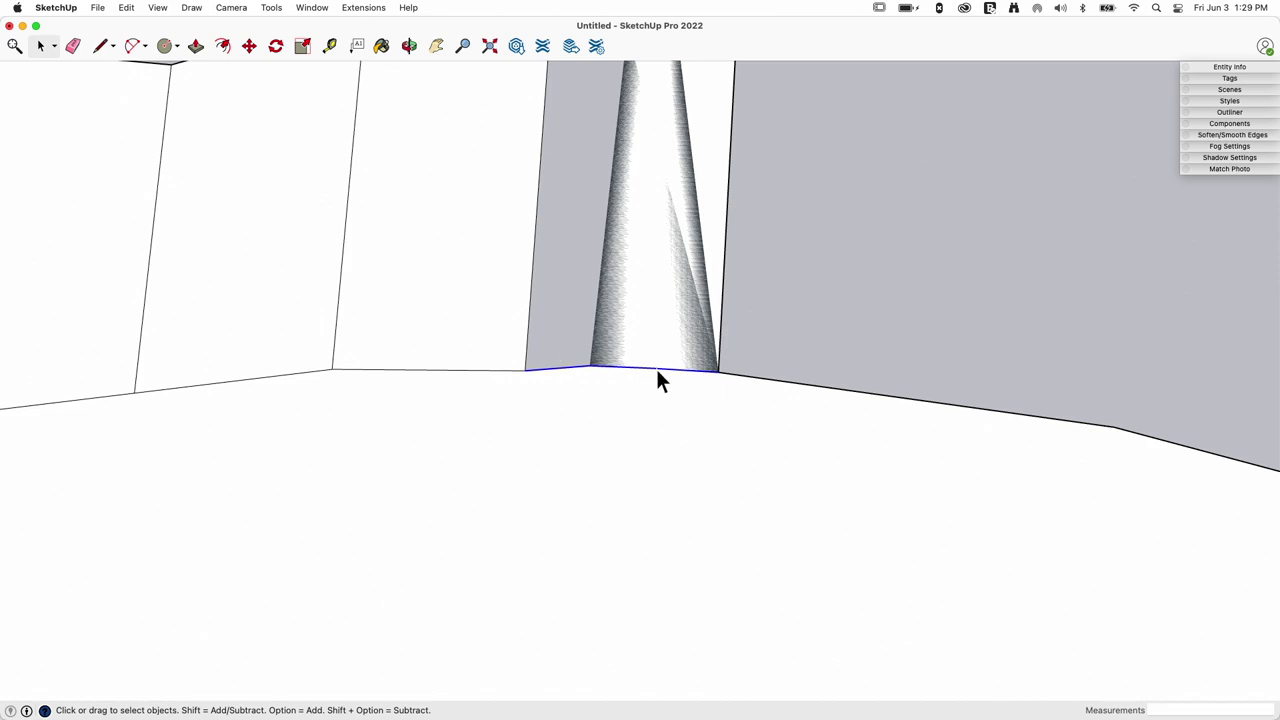
key("Delete")
Erase the base edge under the lobe's outer half and redraw it as a separate straight line between the same endpoints.
key("e")
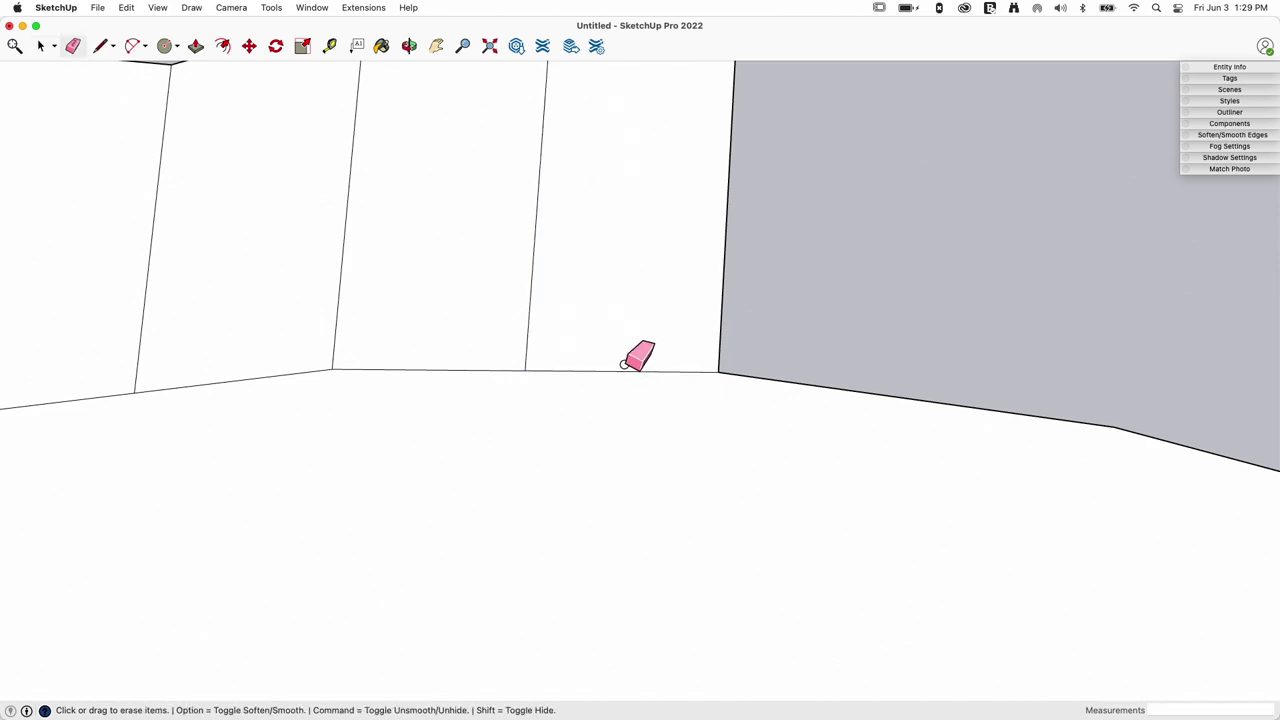
left_click(623, 374)
key("l")
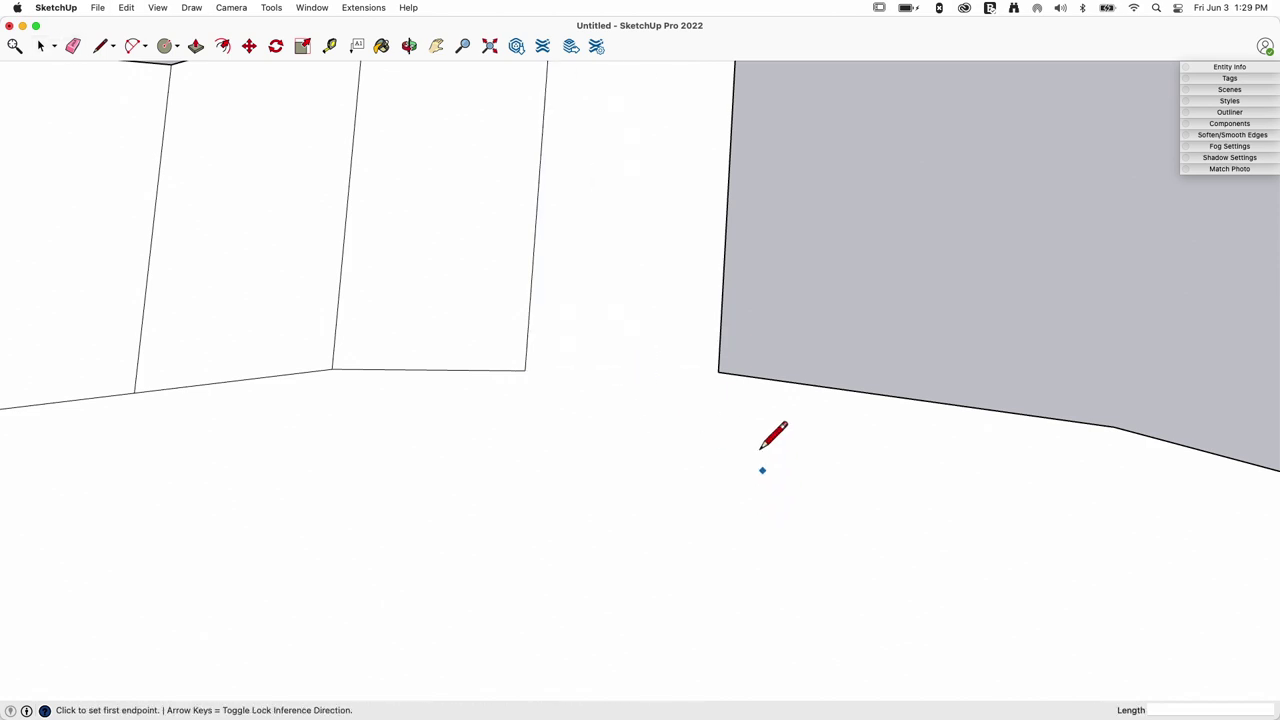
left_click(524, 370)
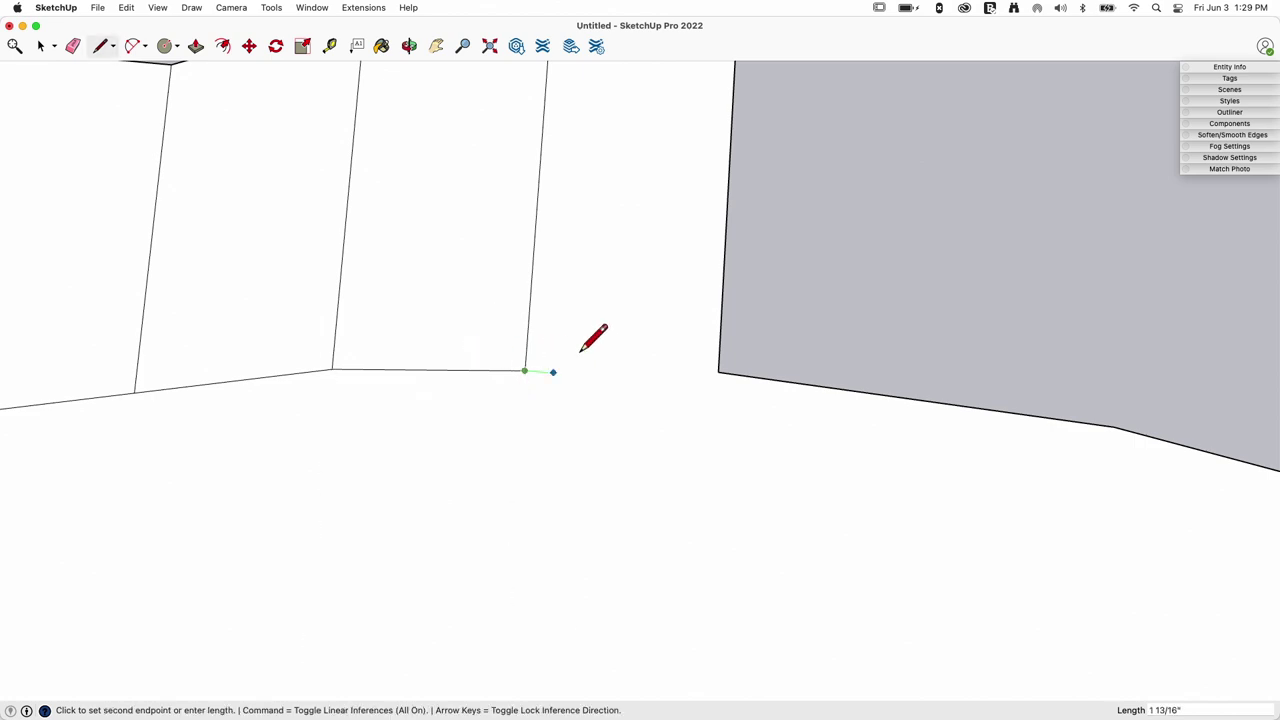
left_click(716, 370)
Divide the redrawn base edge under the lobe's outer half into 3 equal segments.
key("space")
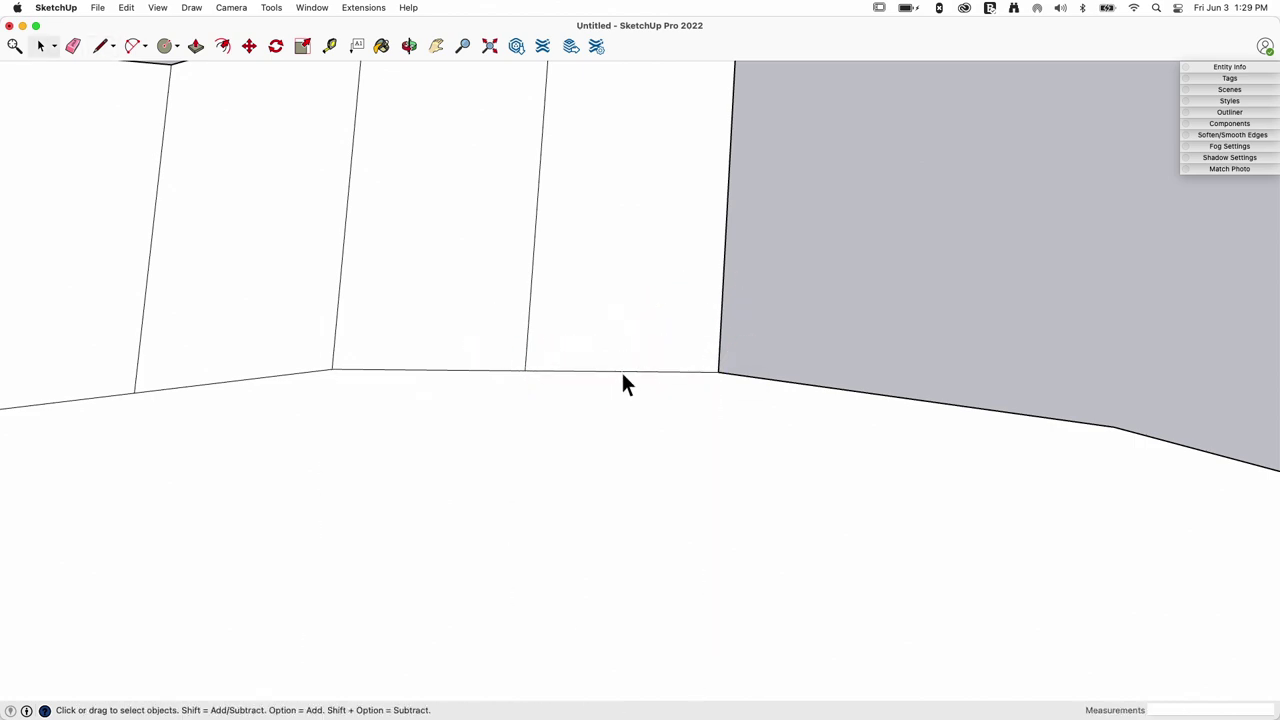
left_click(623, 374)
right_click(623, 374)
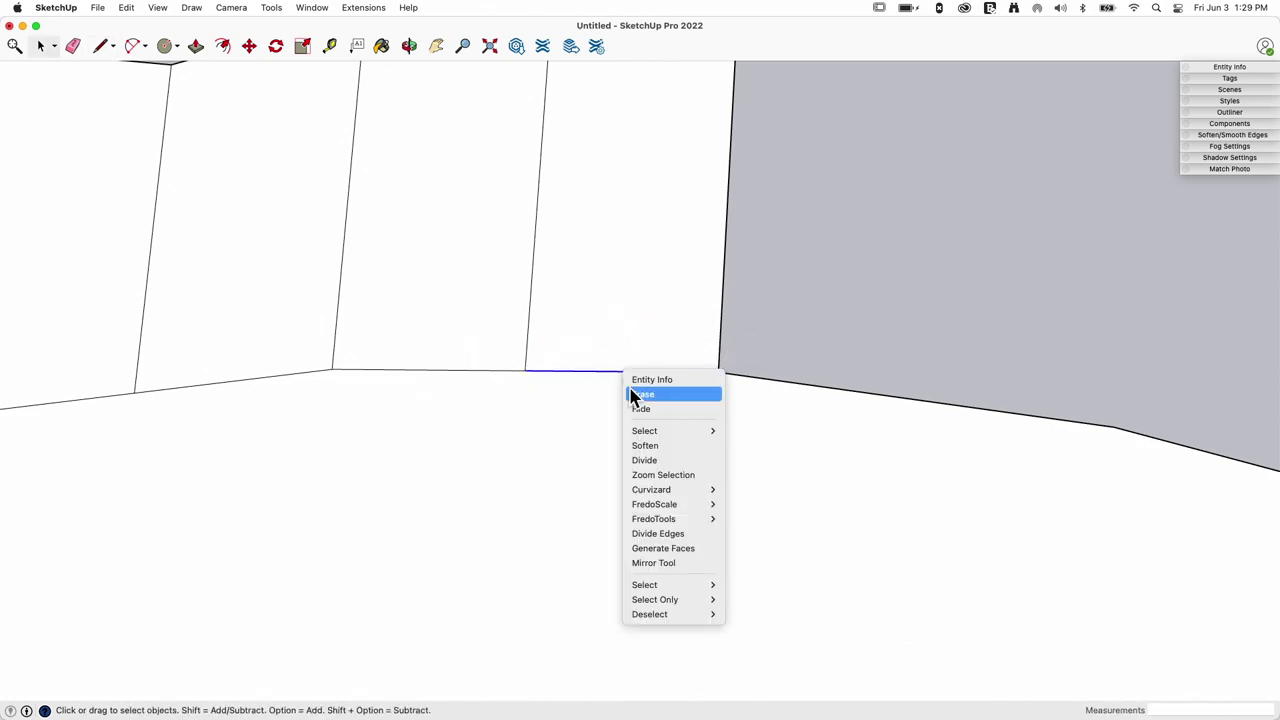
left_click(663, 462)
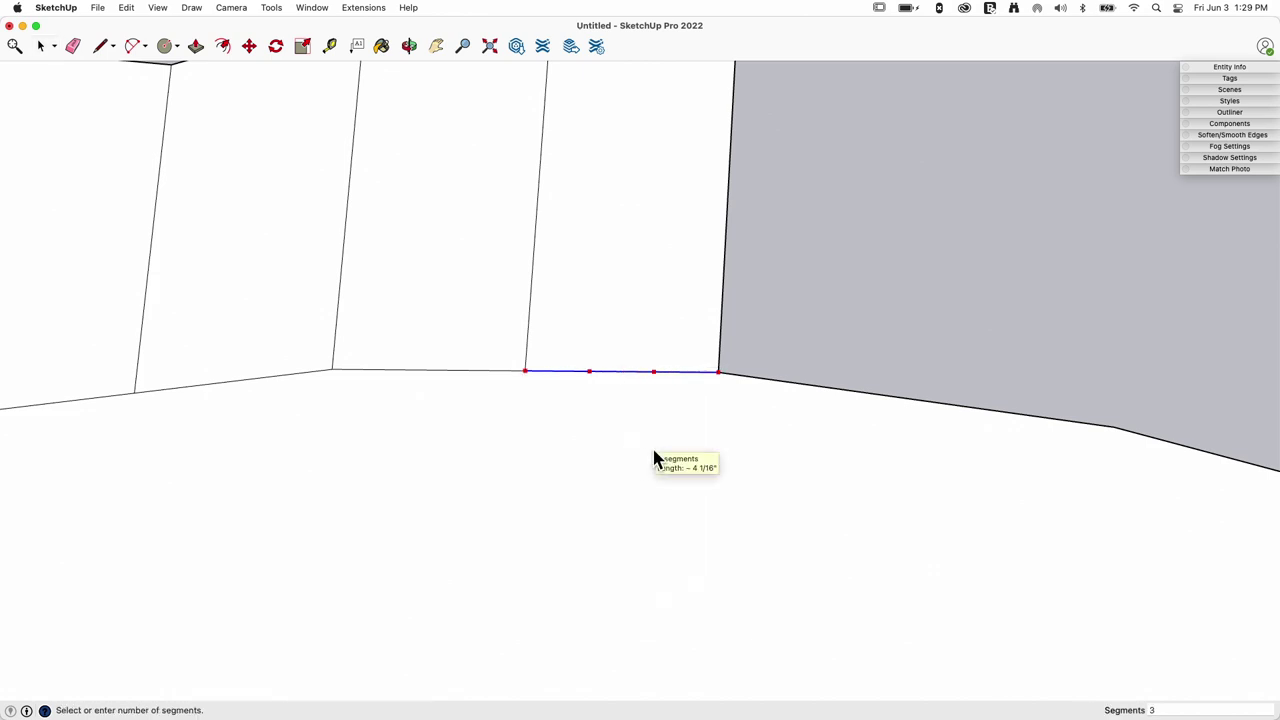
left_click(654, 450)
Draw two lines joining the division points on the outer half's base edge to the two arc vertices above them.
scroll(653, 450, "down", 5)
key("l")
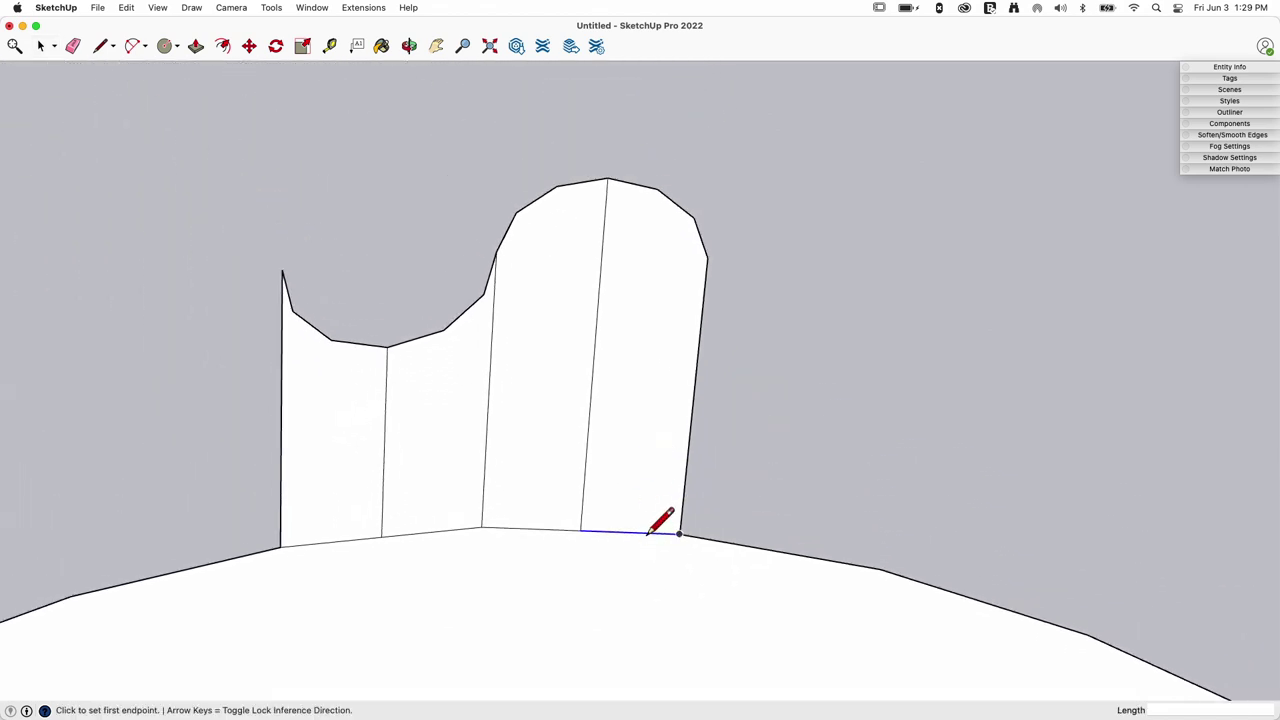
left_click(648, 534)
left_click(695, 217)
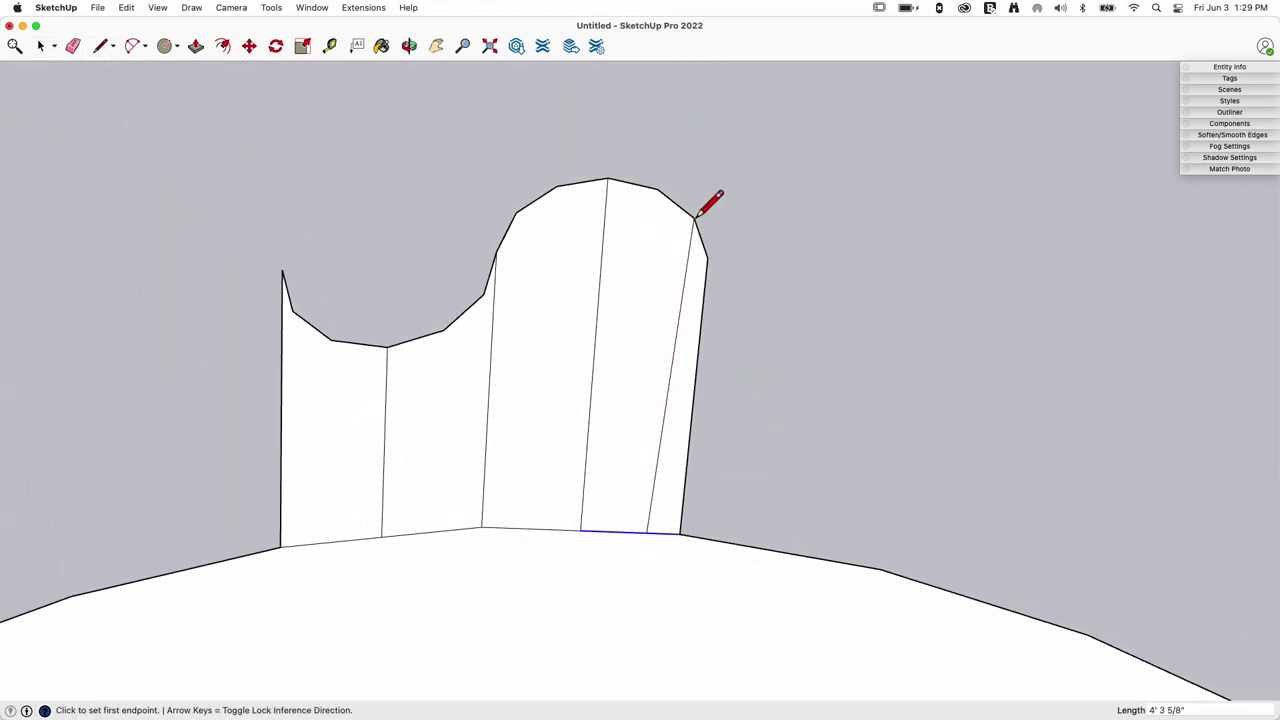
left_click(656, 189)
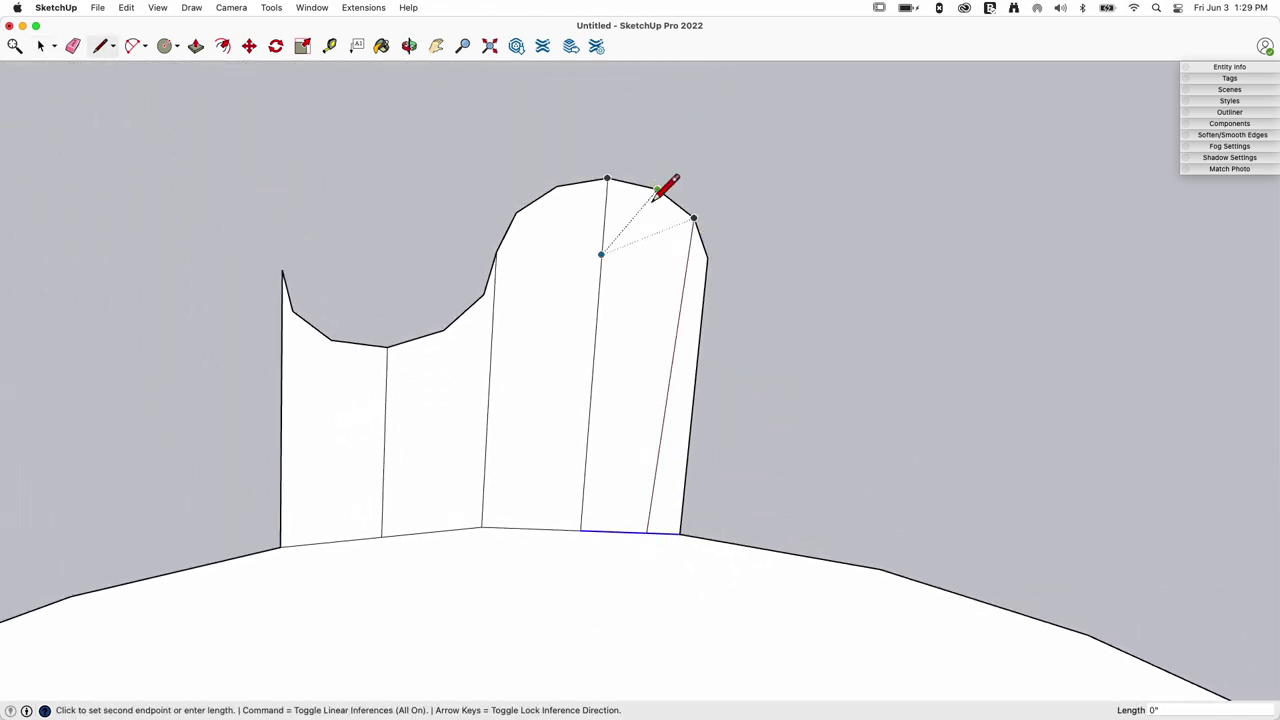
left_click(608, 531)
key("space")
scroll(650, 381, "down", 3)
scroll(665, 390, "up", 1)
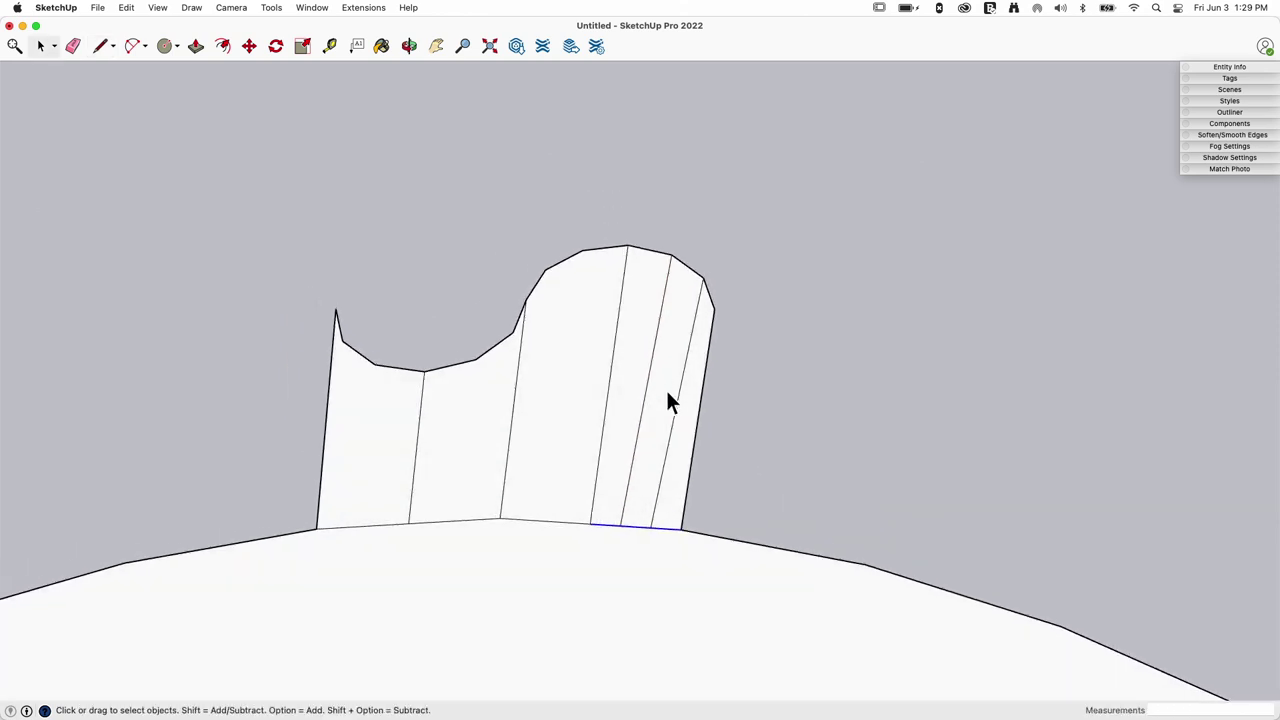
Rotate-copy the lobe's three outer strips 180° about its center line onto the lobe's inner half.
mouse_move(456, 397)
middle_mouse_down()
mouse_move(374, 460)
mouse_move(513, 459)
mouse_move(603, 428)
middle_mouse_up()
left_click(609, 376)
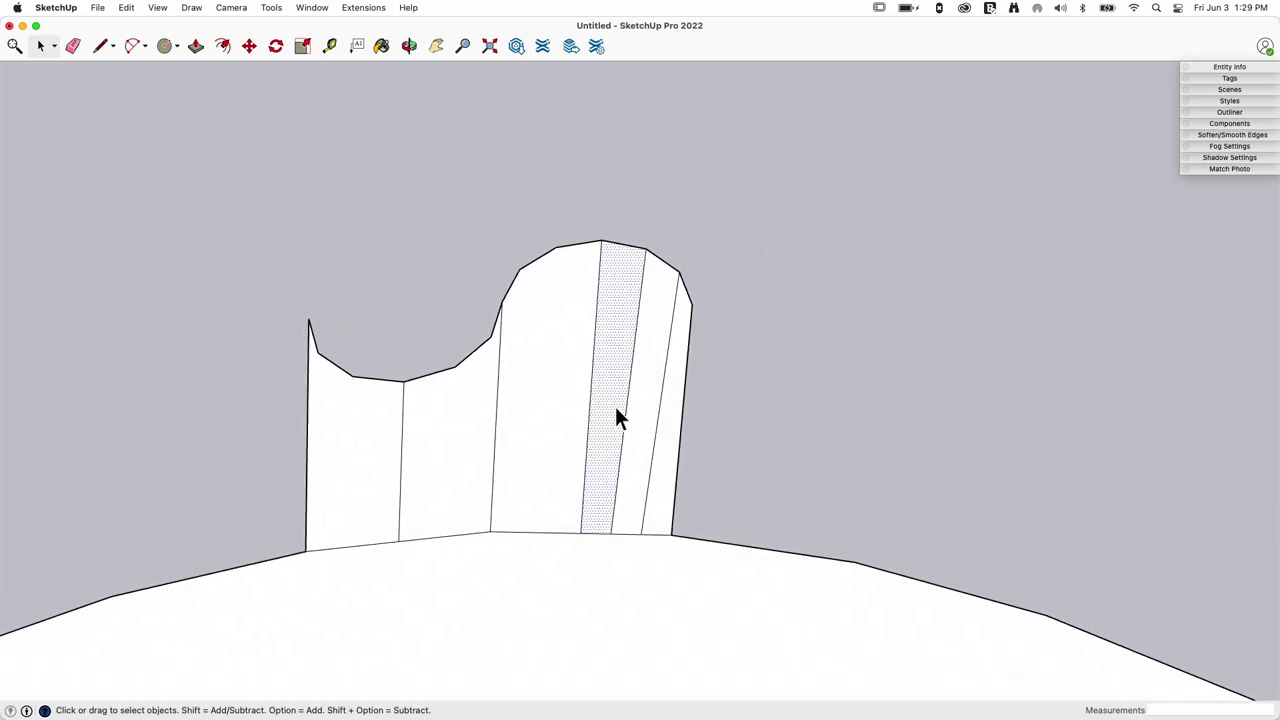
left_click(645, 406, "shift")
left_click(655, 464, "shift")
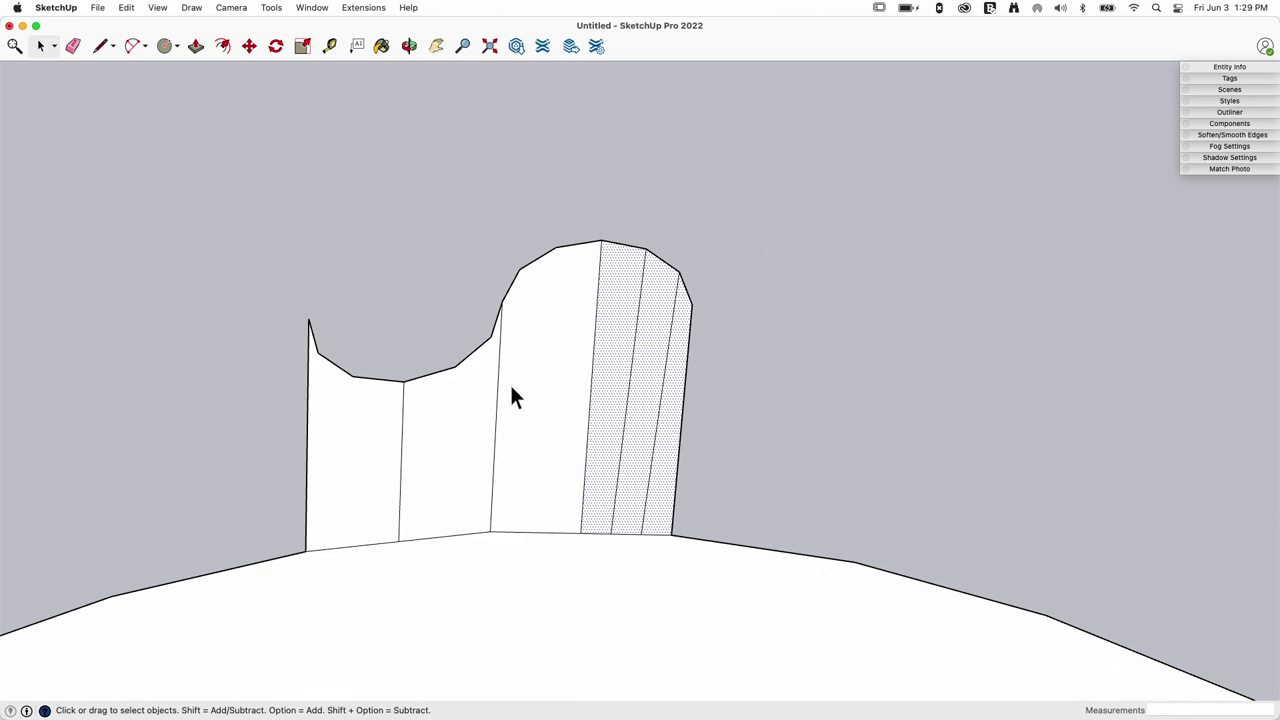
key("q")
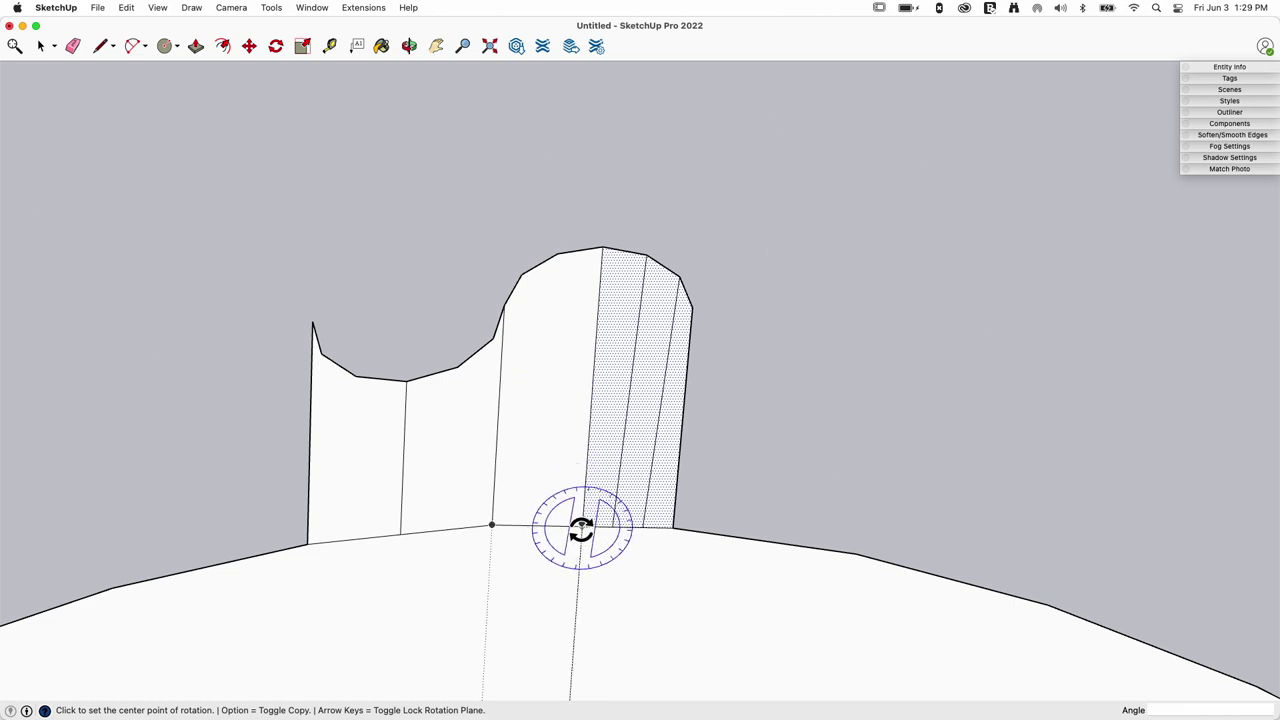
left_click_drag(582, 524, 602, 248)
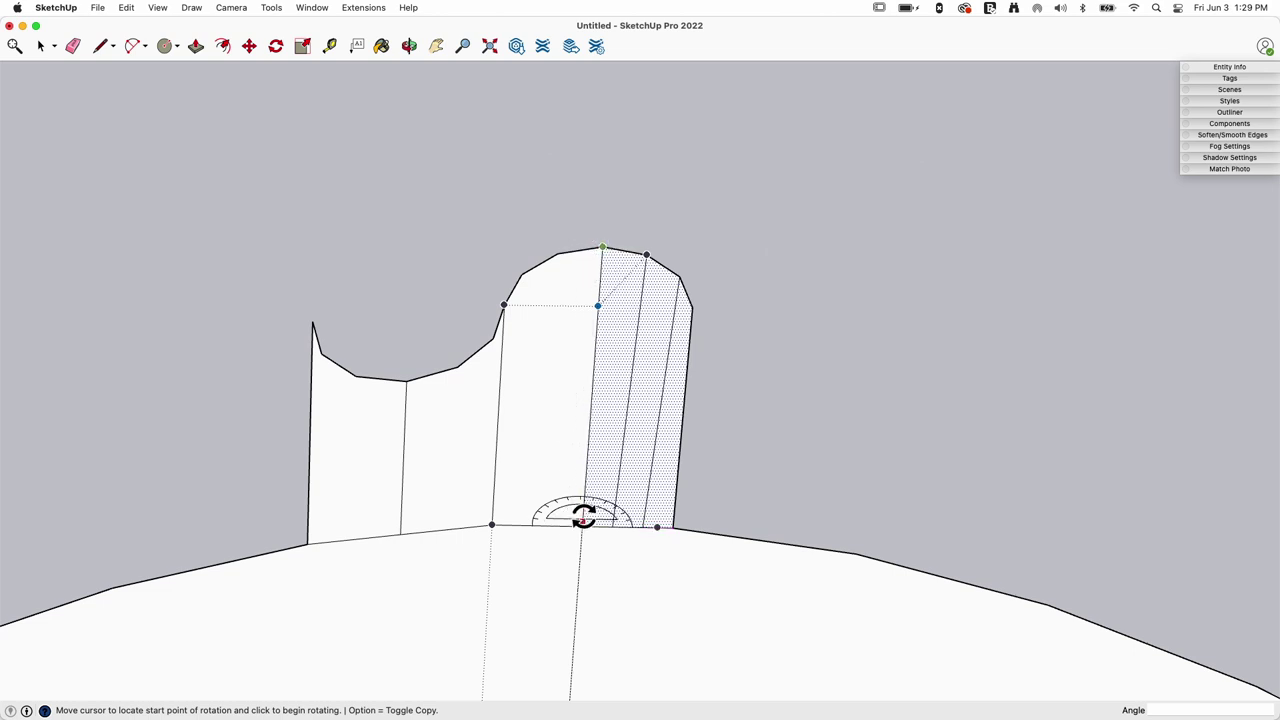
left_click(672, 527)
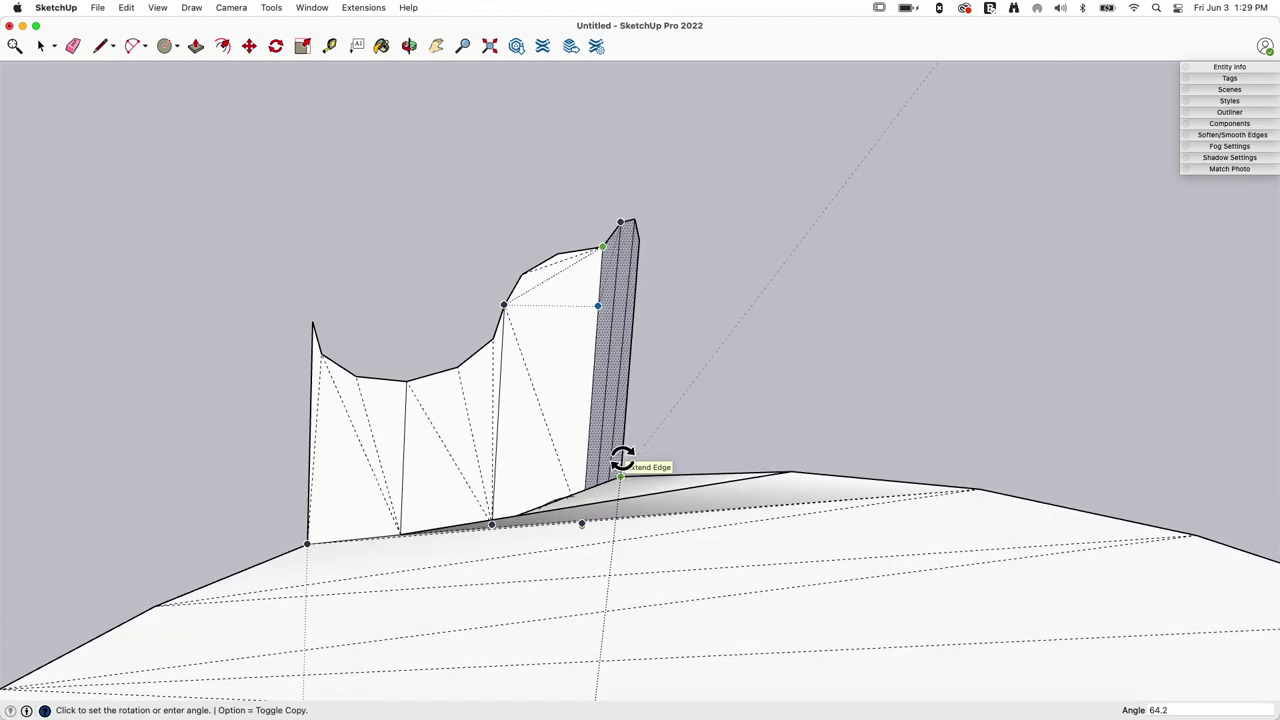
key("alt")
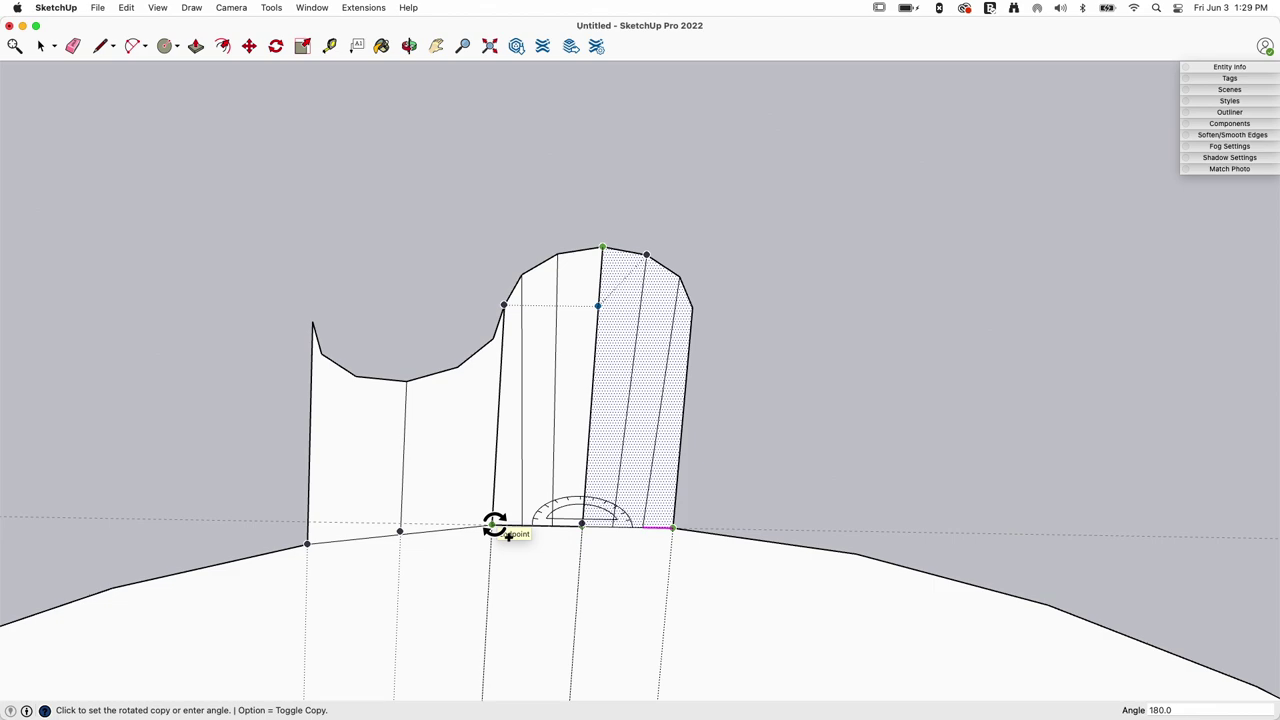
left_click(494, 525)
middle_click_drag(494, 525, 863, 431)
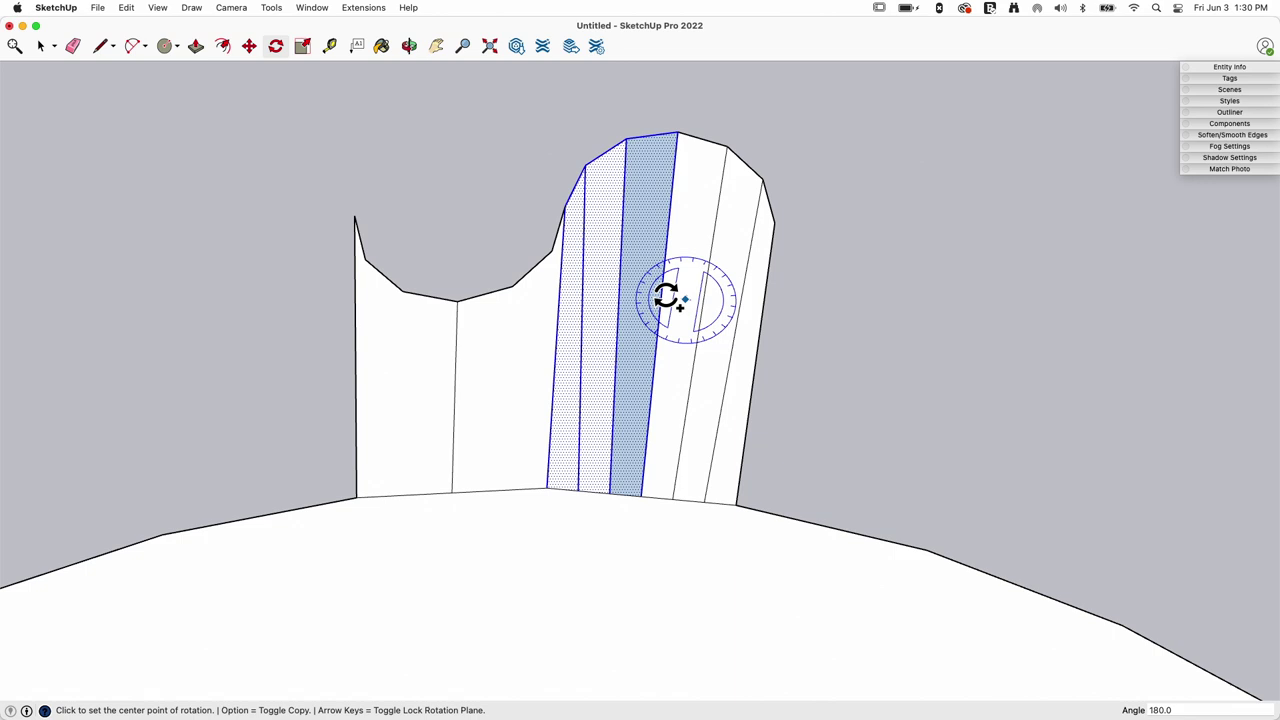
Rotate-copy the three inner lobe strips 180° about the edge shared with the notch, onto the adjoining notch half.
scroll(578, 394, "up", 1)
left_click(559, 494)
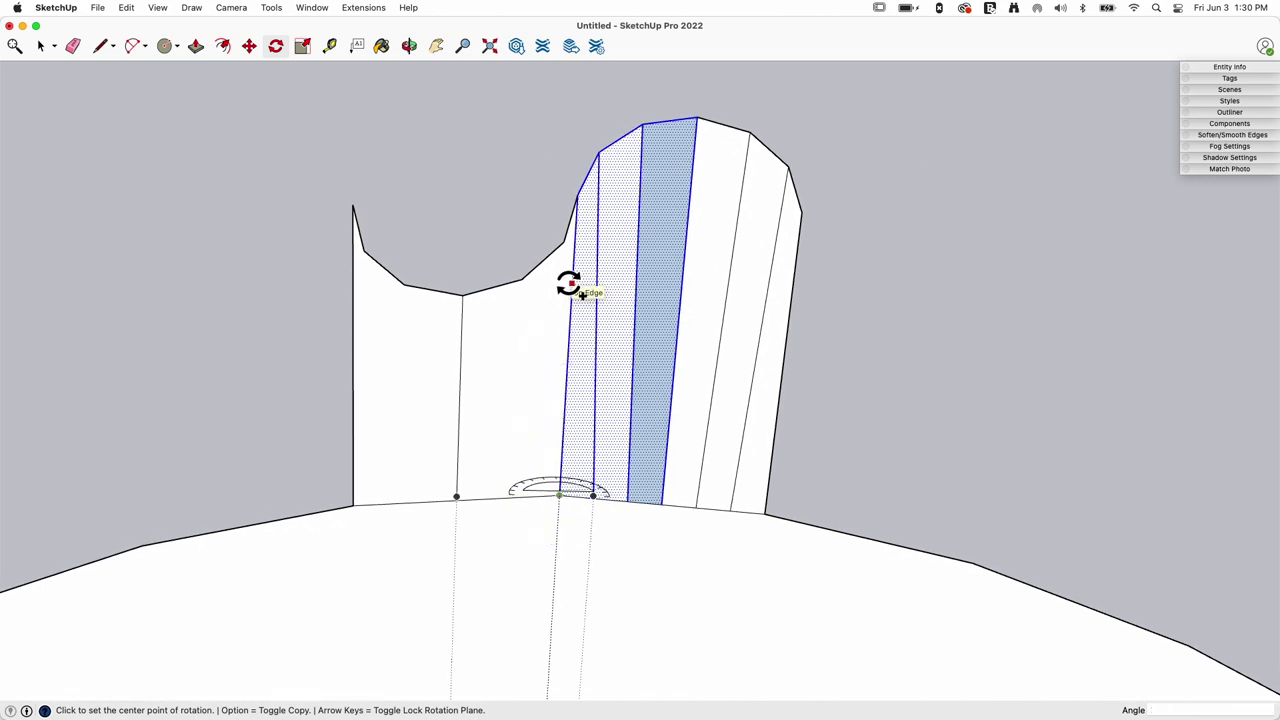
left_click_drag(570, 285, 571, 284)
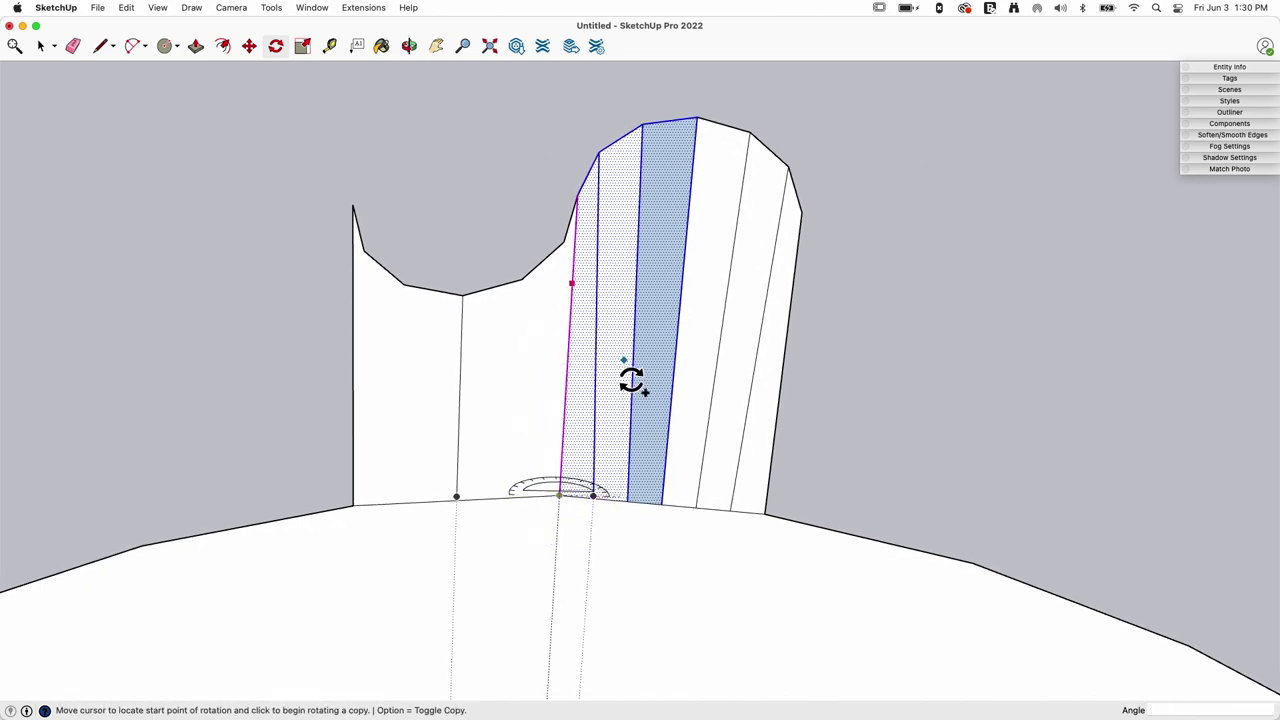
left_click(661, 499)
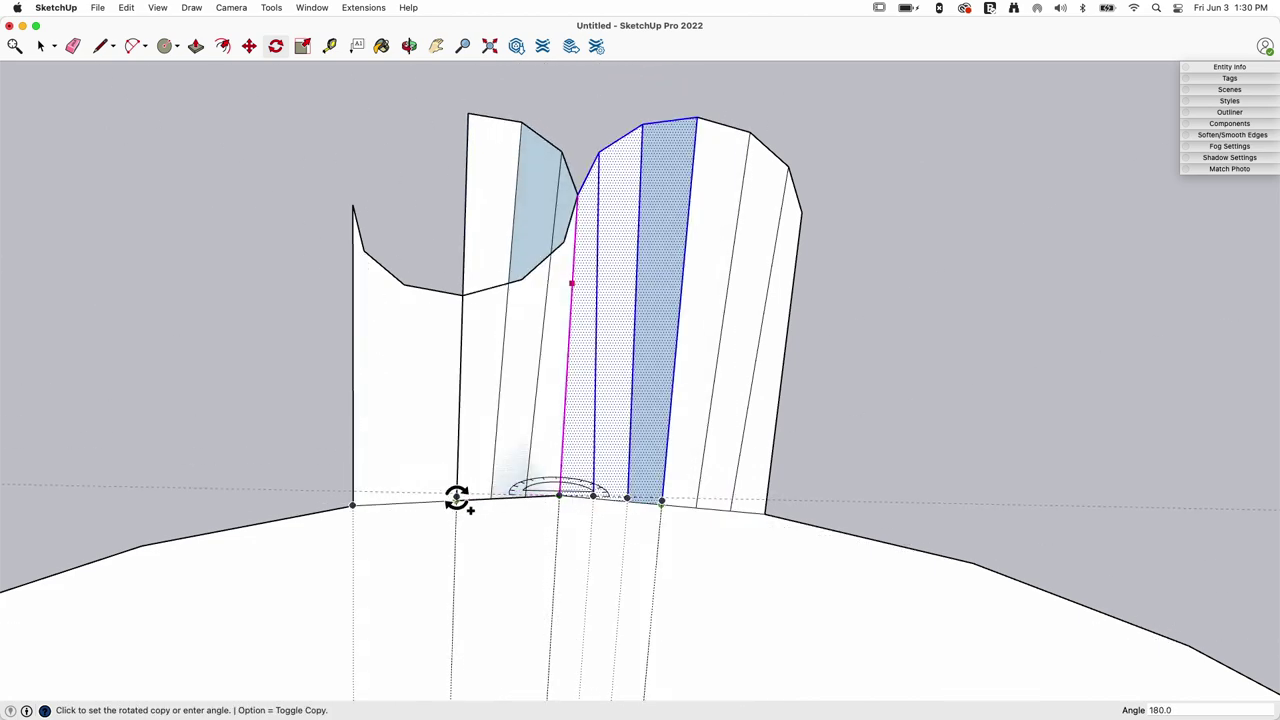
left_click(457, 498)
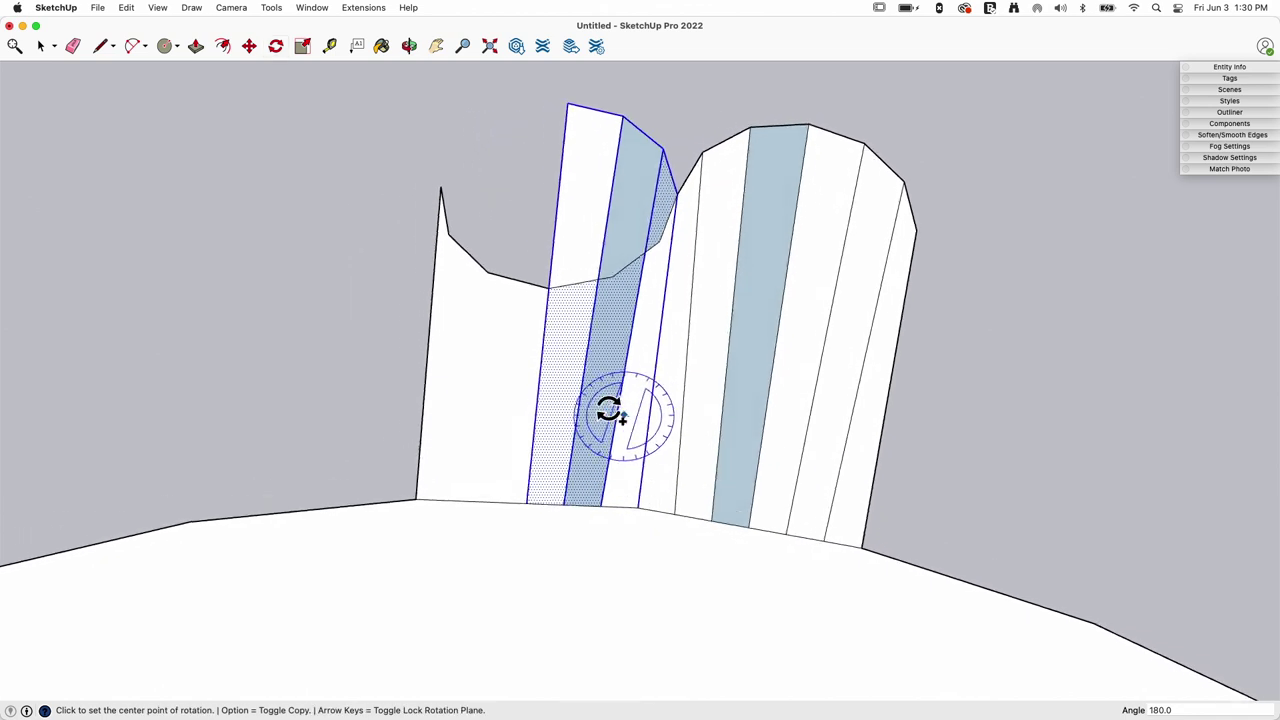
Erase the copied edges that stick out above the notch's arc.
key("e")
left_click_drag(680, 157, 531, 144)
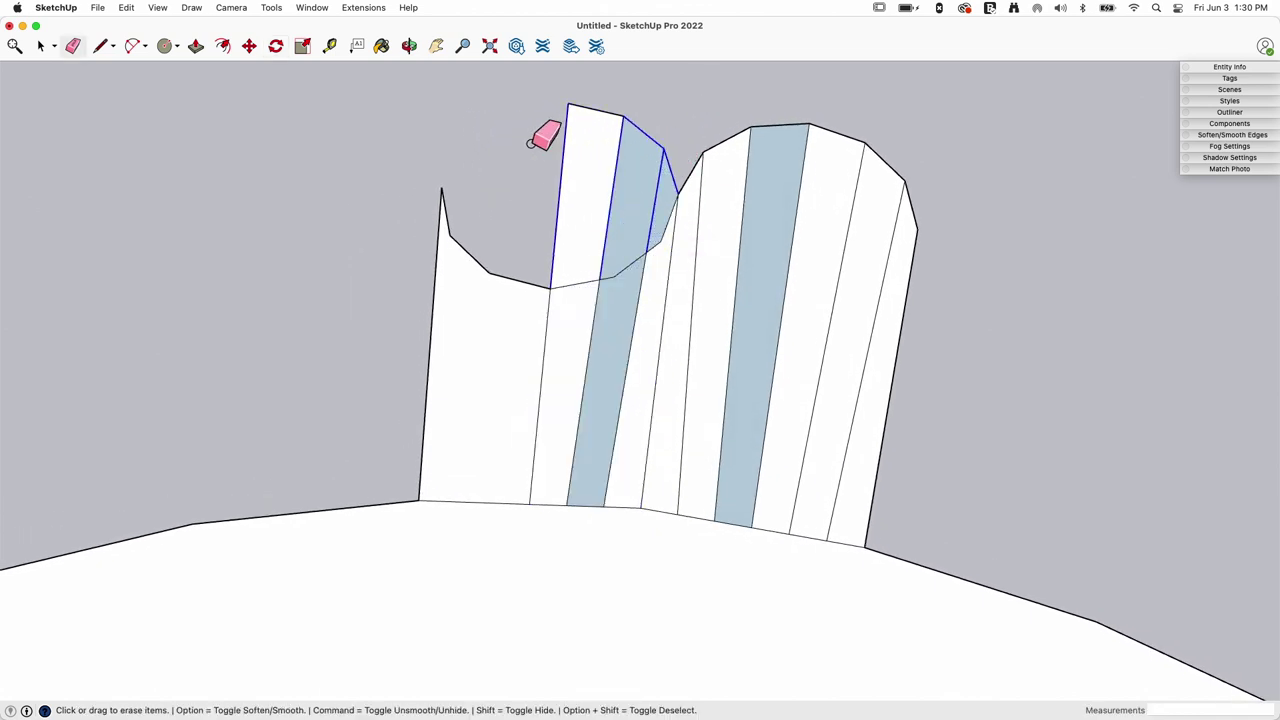
left_click_drag(584, 91, 595, 117)
key("space")
Rotate-copy the notch half's three strips 180° about the notch's center line onto its undivided half.
left_click(630, 433)
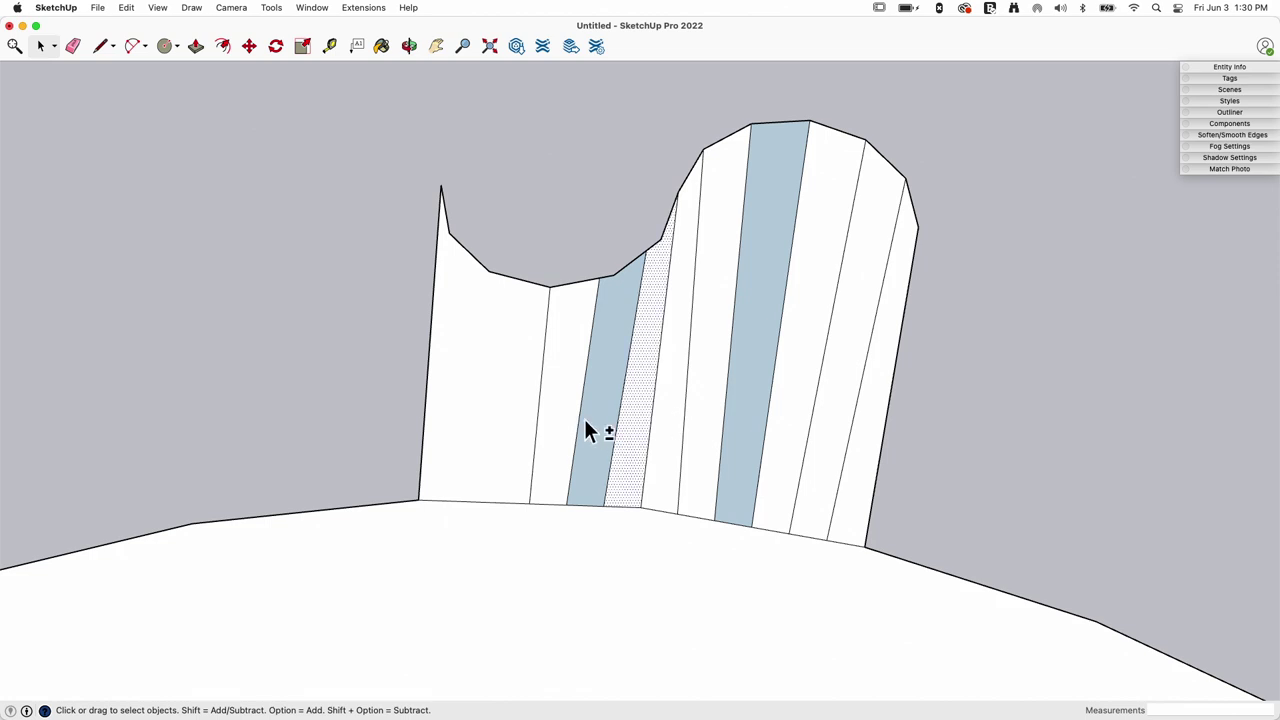
left_click(584, 419, "shift")
left_click(553, 420, "shift")
key("q")
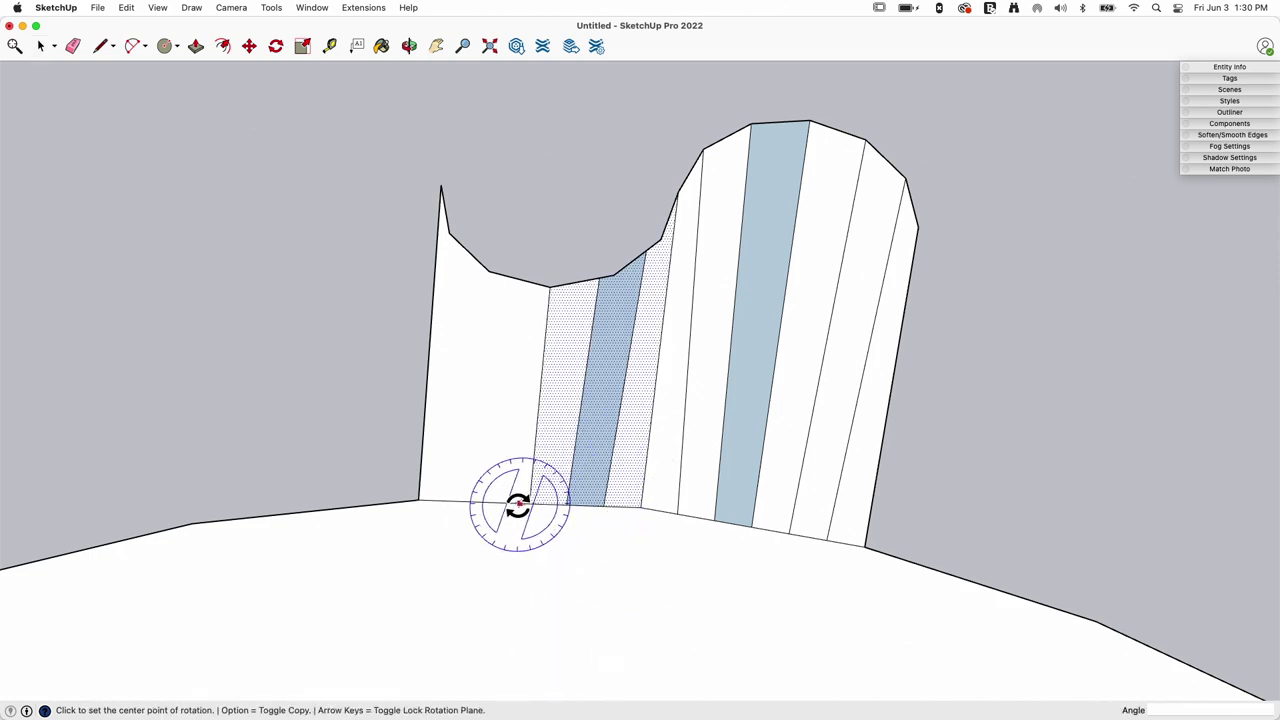
left_click(529, 500)
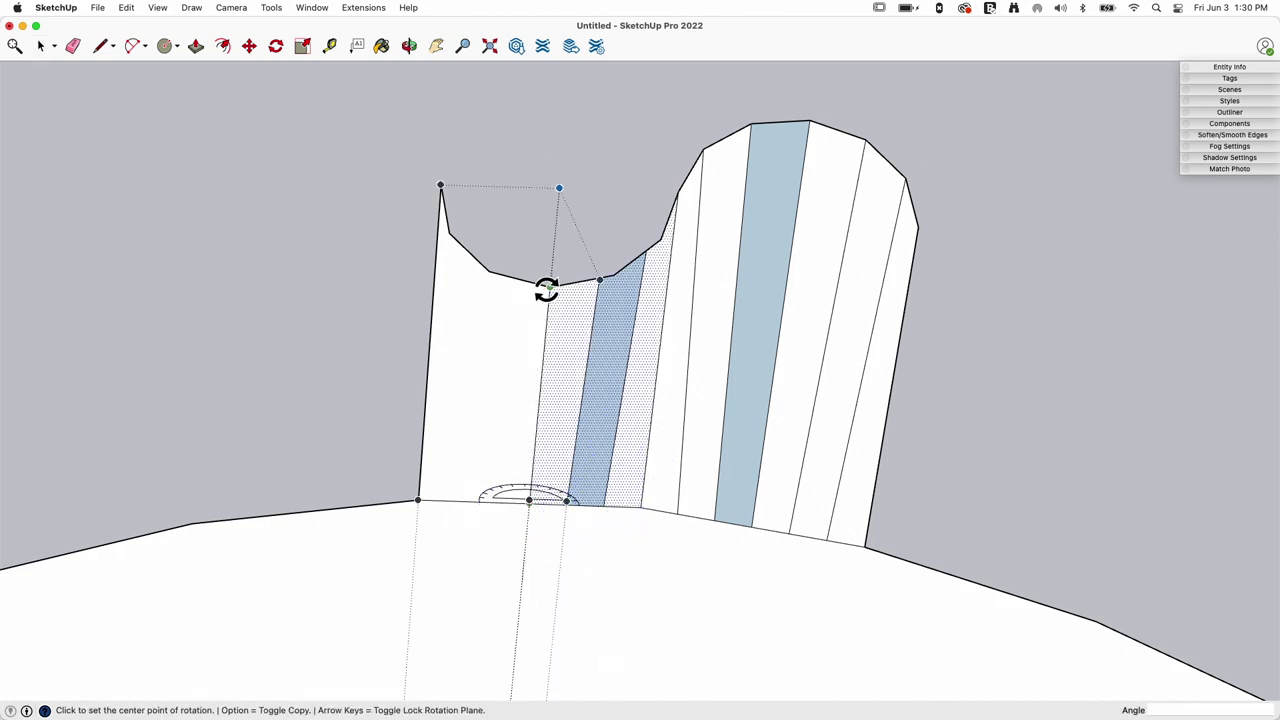
left_click(549, 287)
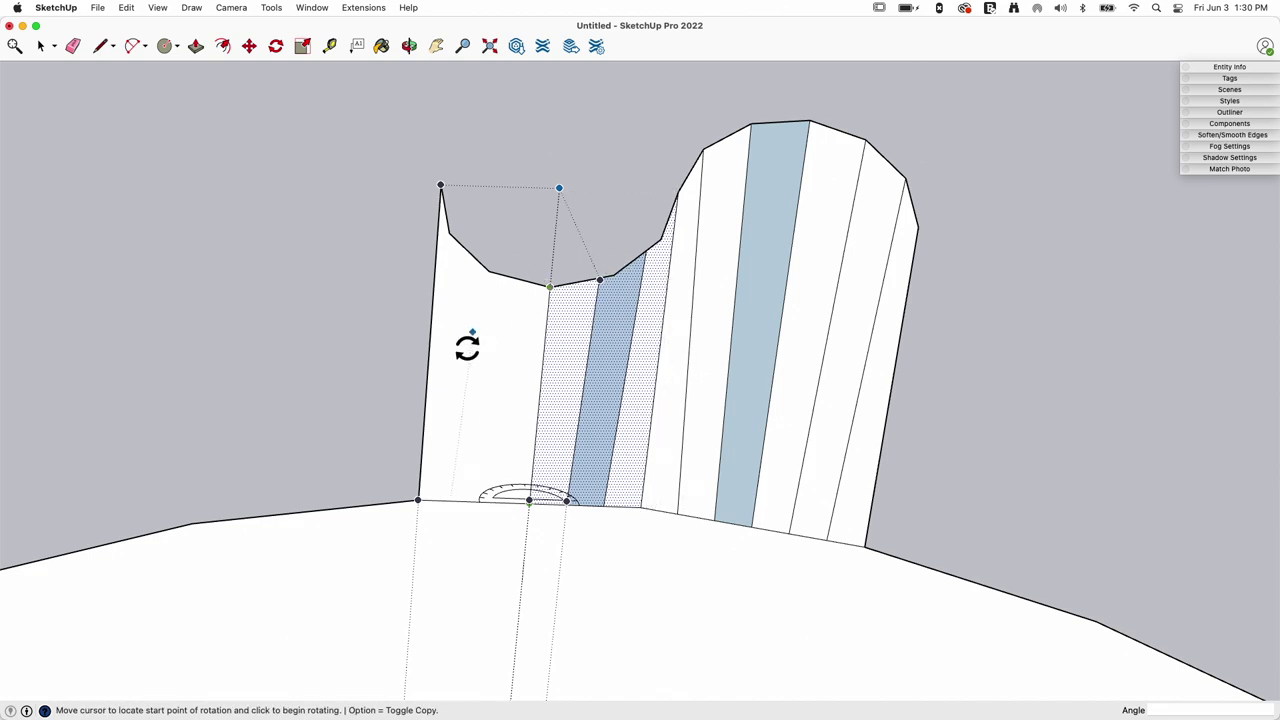
left_click(641, 507)
key("alt")
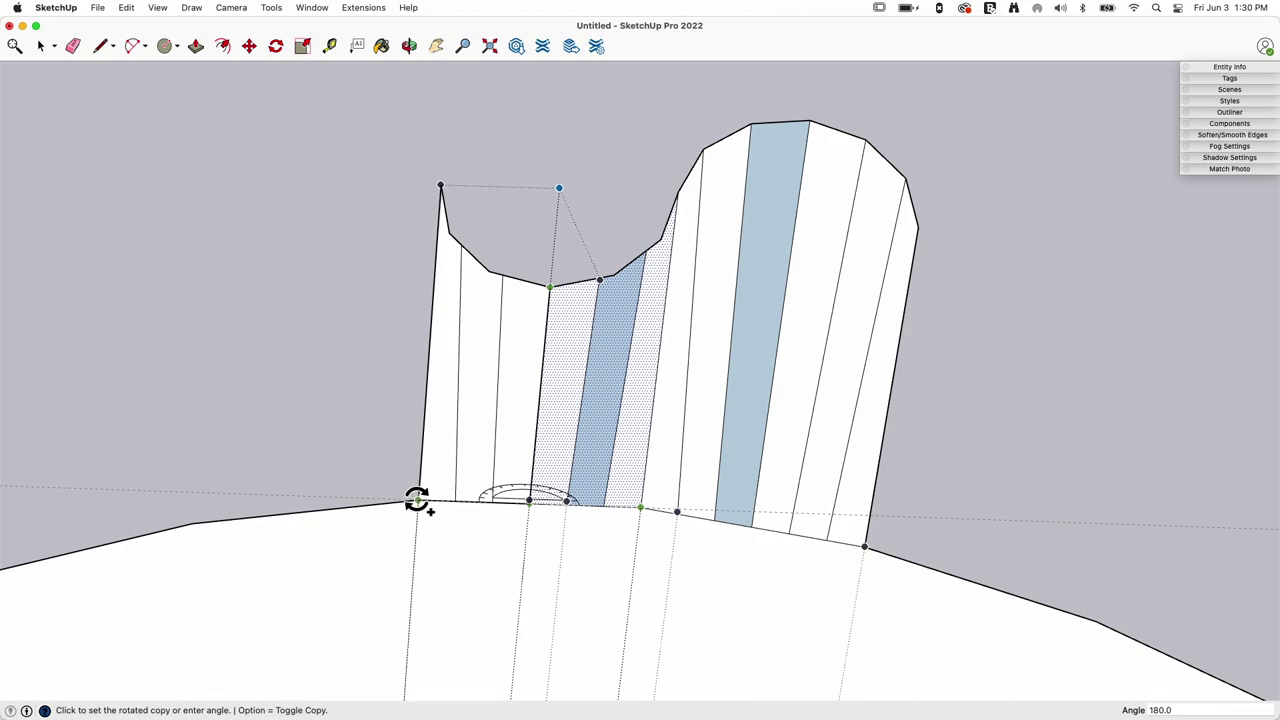
left_click(418, 500)
key("space")
Orient all the strip faces to match the central disc face.
scroll(949, 449, "down", 5)
middle_click_drag(949, 449, 881, 284)
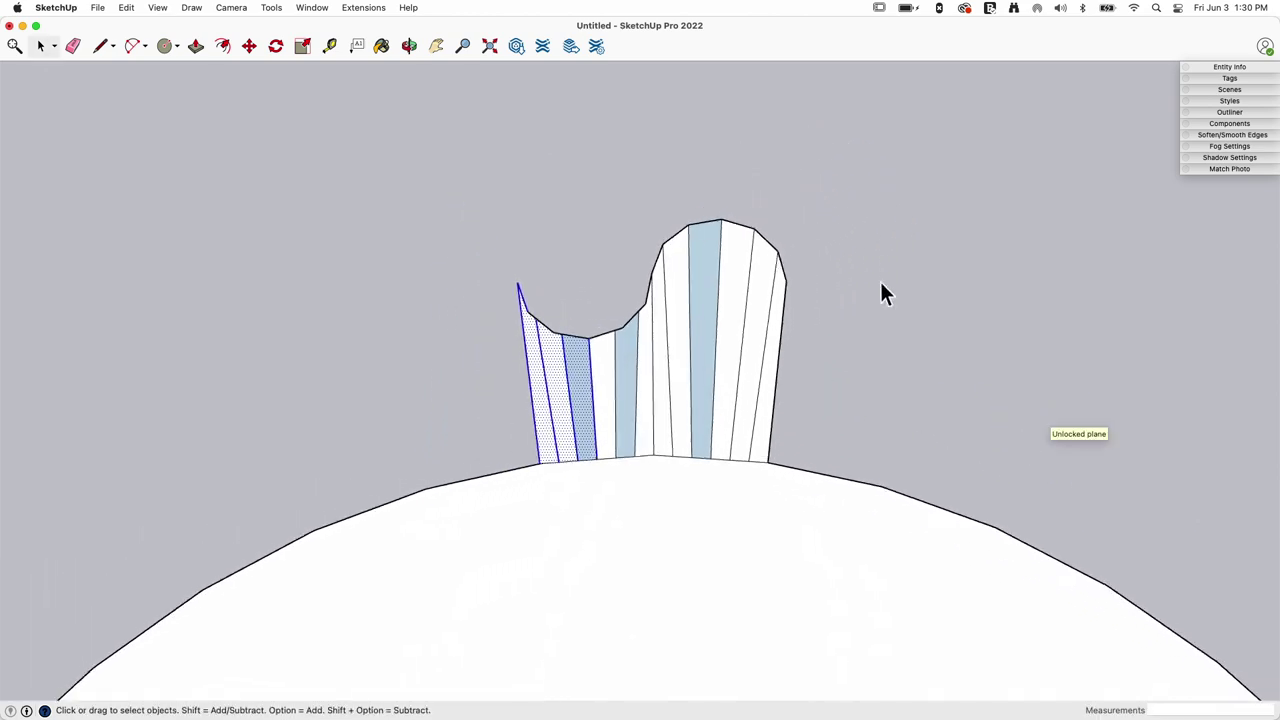
triple_click(434, 506)
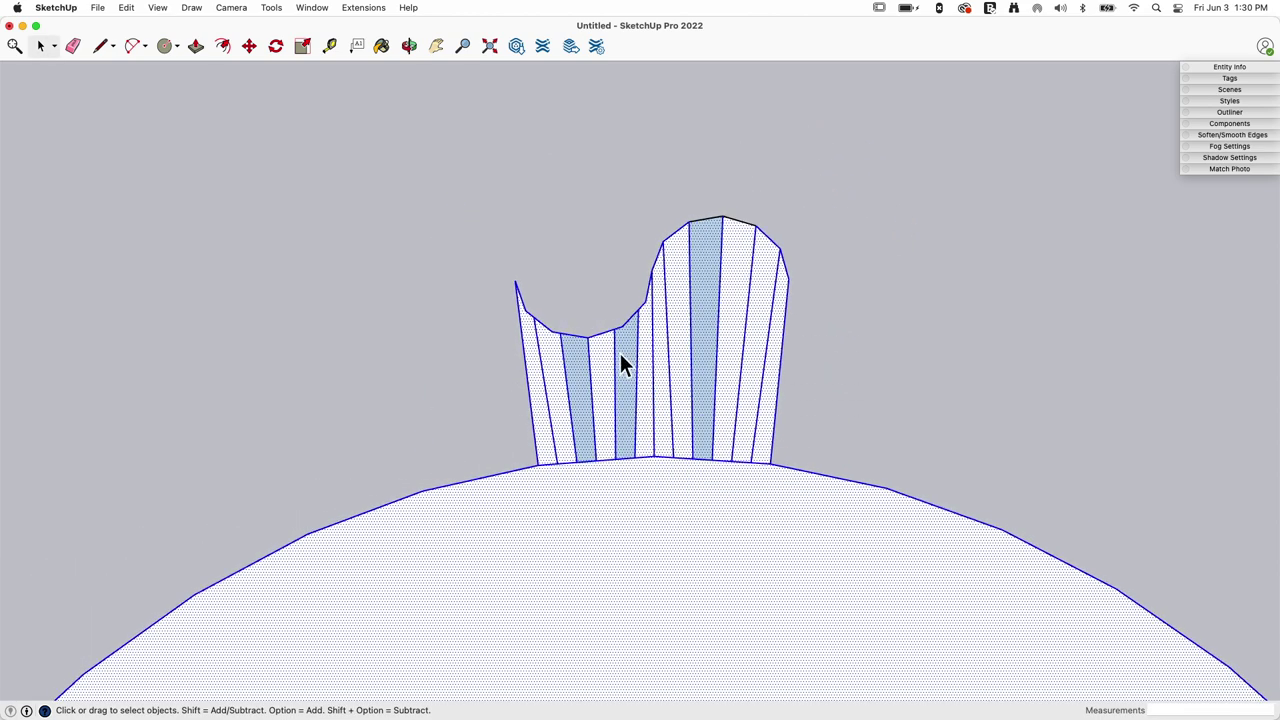
left_click(681, 486)
right_click(616, 517)
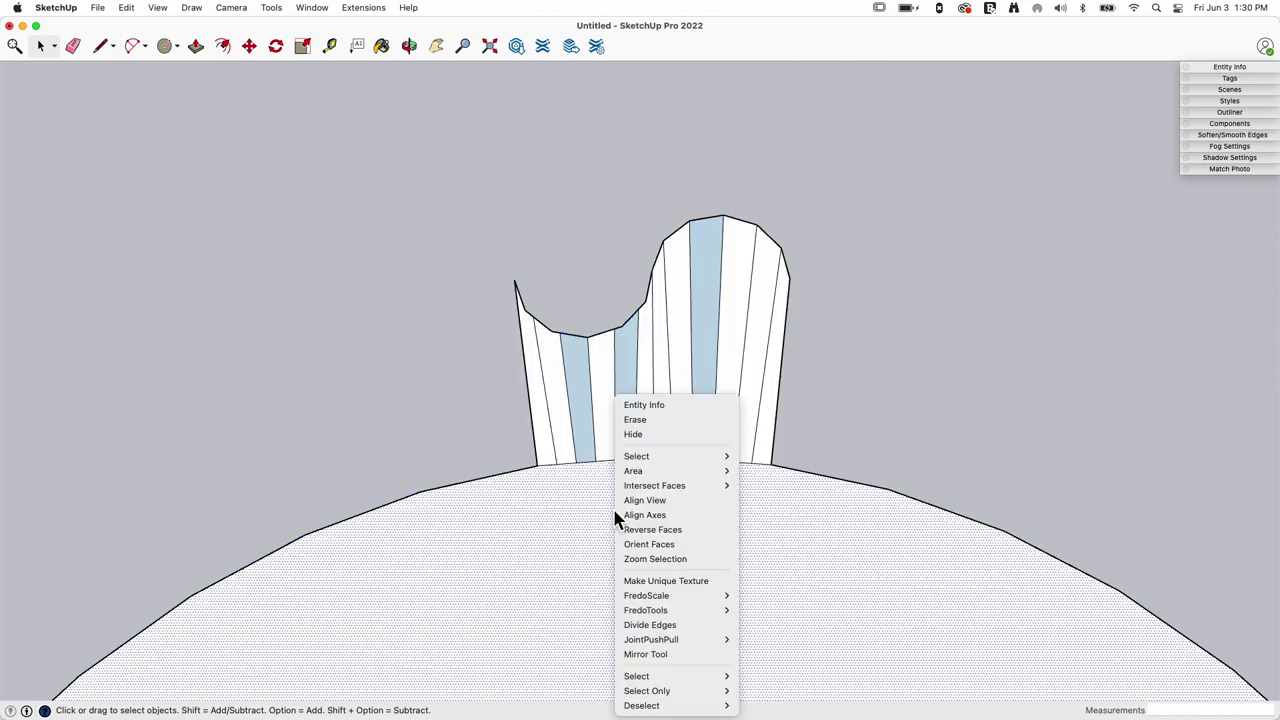
left_click(675, 544)
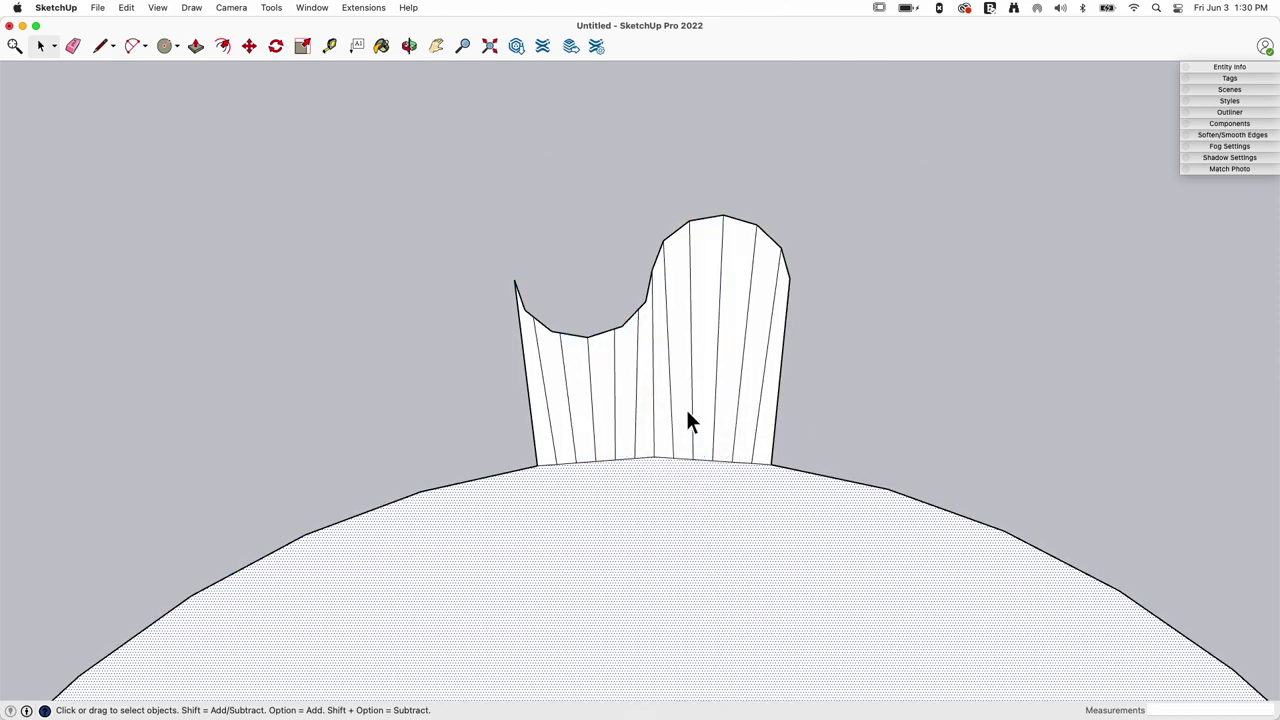
Rotate-copy the whole subdivided tooth pair about the disc's center by about 17.1°, from one base corner to the other.
scroll(812, 395, "down", 5)
middle_click_drag(838, 313, 687, 521)
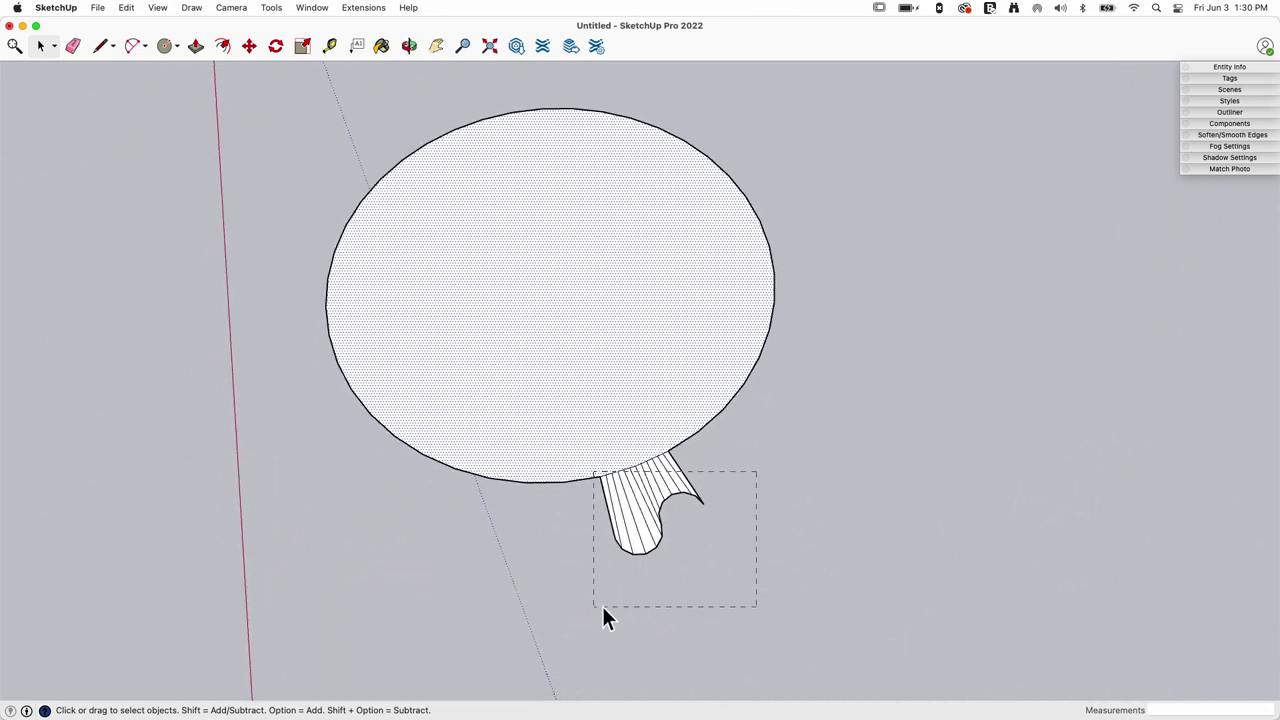
left_click_drag(602, 606, 660, 585)
middle_click_drag(660, 585, 849, 377)
key("q")
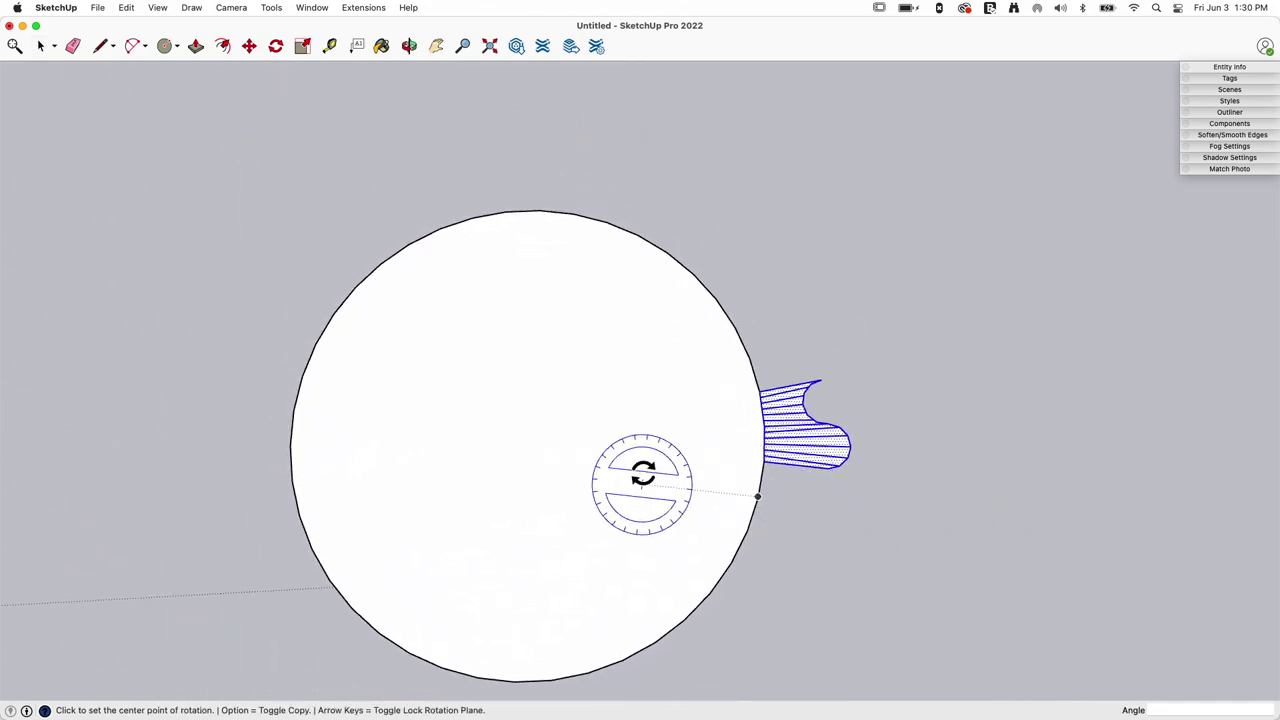
left_click(527, 436)
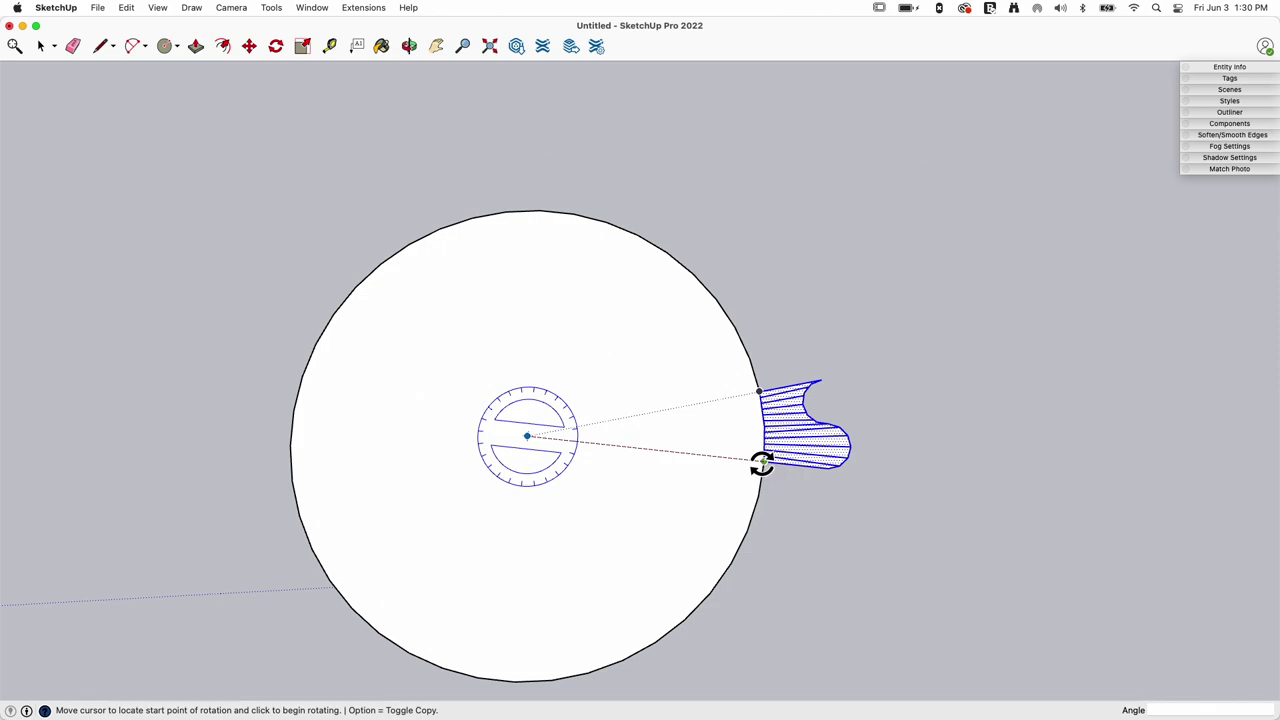
key("alt")
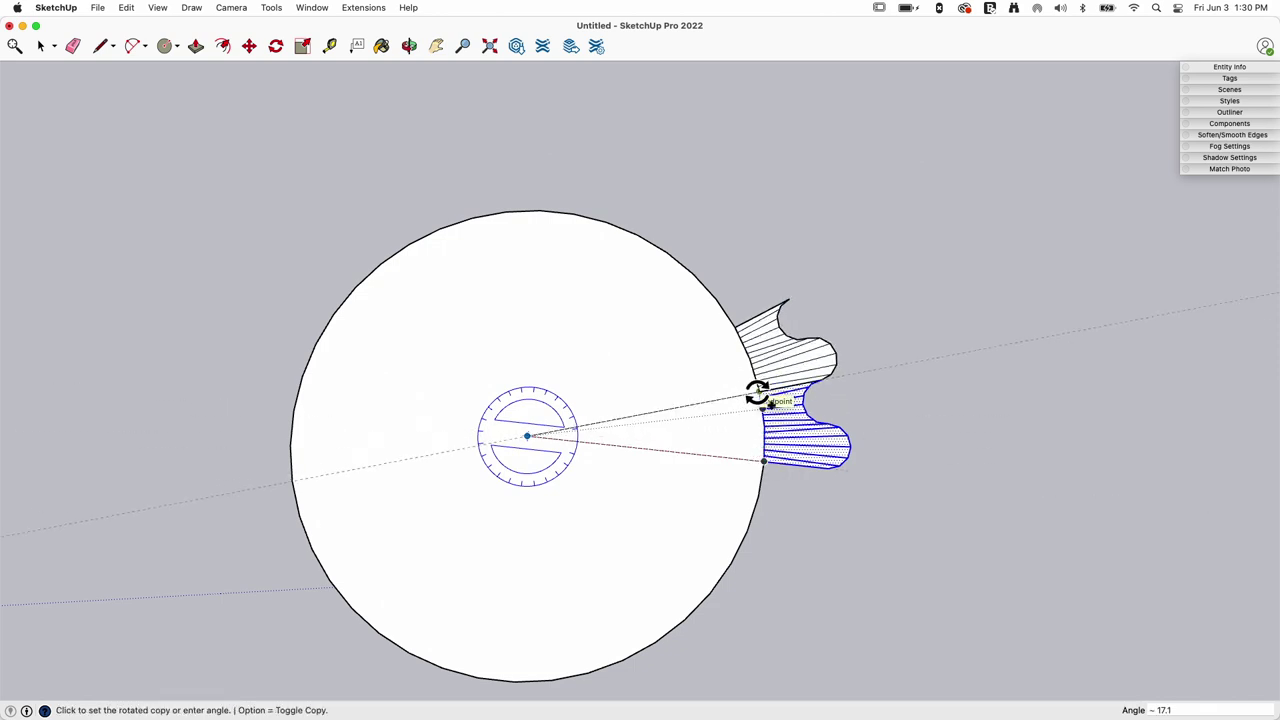
left_click(758, 394)
Multiply the rotated tooth pair into an array of 20 copies around the disc.
type("20")
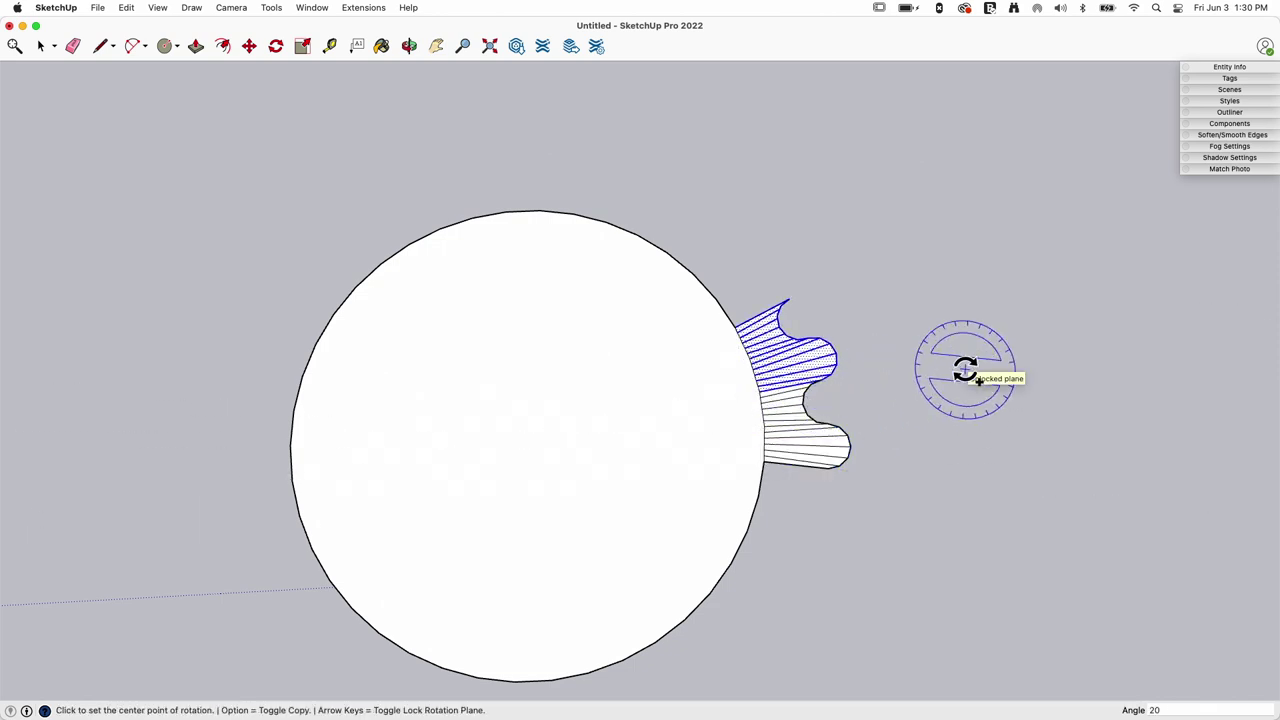
type("x")
key("Return")
middle_click_drag(929, 363, 937, 272)
scroll(937, 272, "down", 4)
key("space")
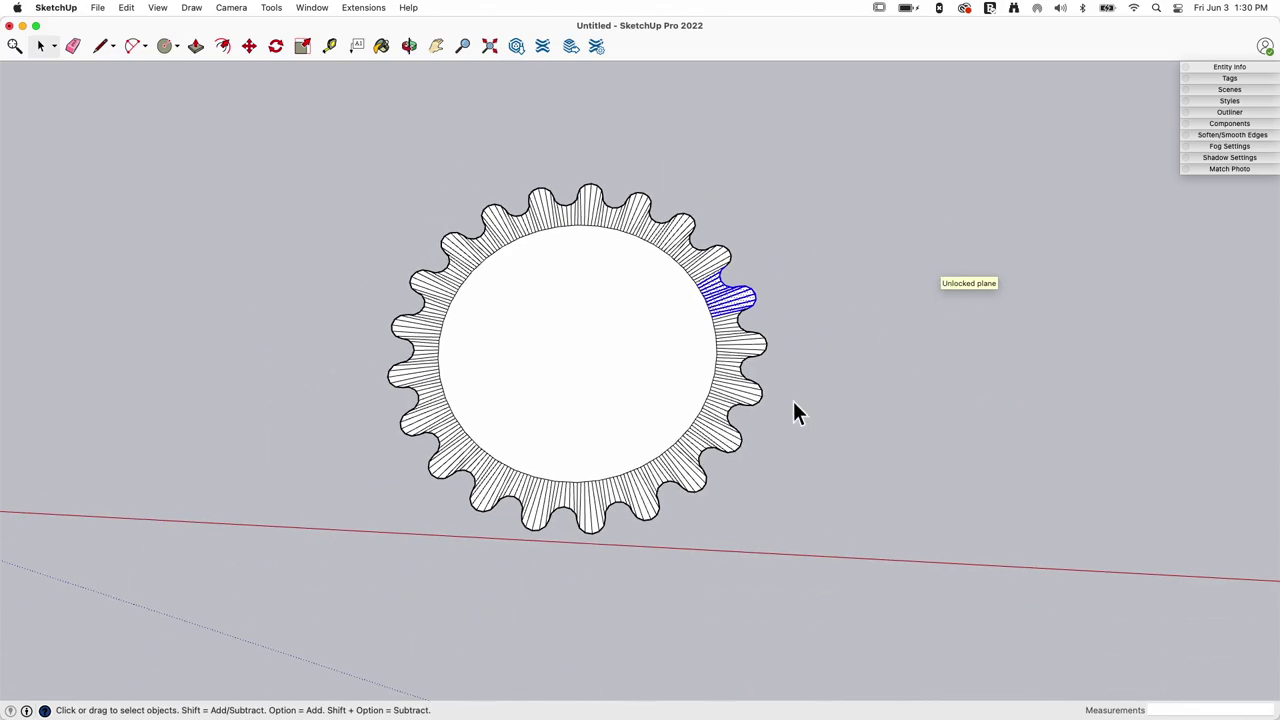
Raise the central disc face about 4' 3" so the toothed rim slopes down around it as folded sides.
scroll(580, 315, "up", 3)
scroll(775, 360, "up", 3)
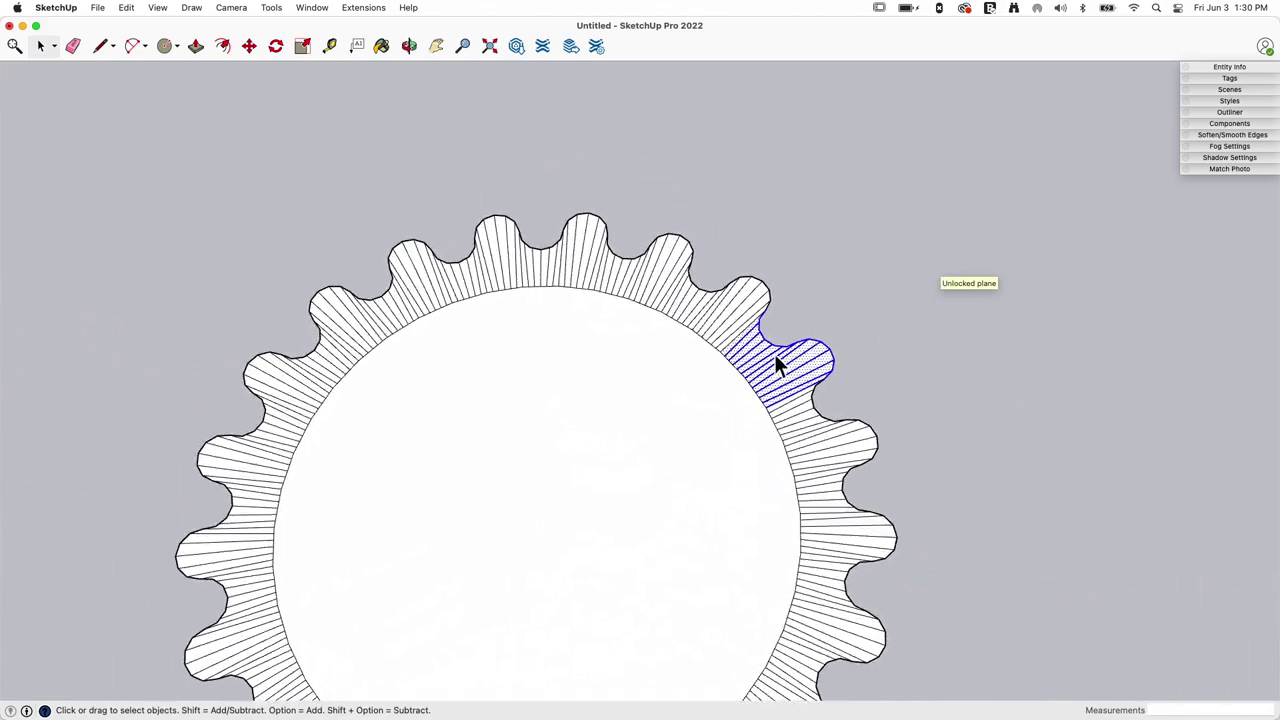
mouse_move(774, 358)
middle_mouse_down()
mouse_move(757, 360)
mouse_move(757, 300)
mouse_move(800, 360)
mouse_move(572, 303)
middle_mouse_up()
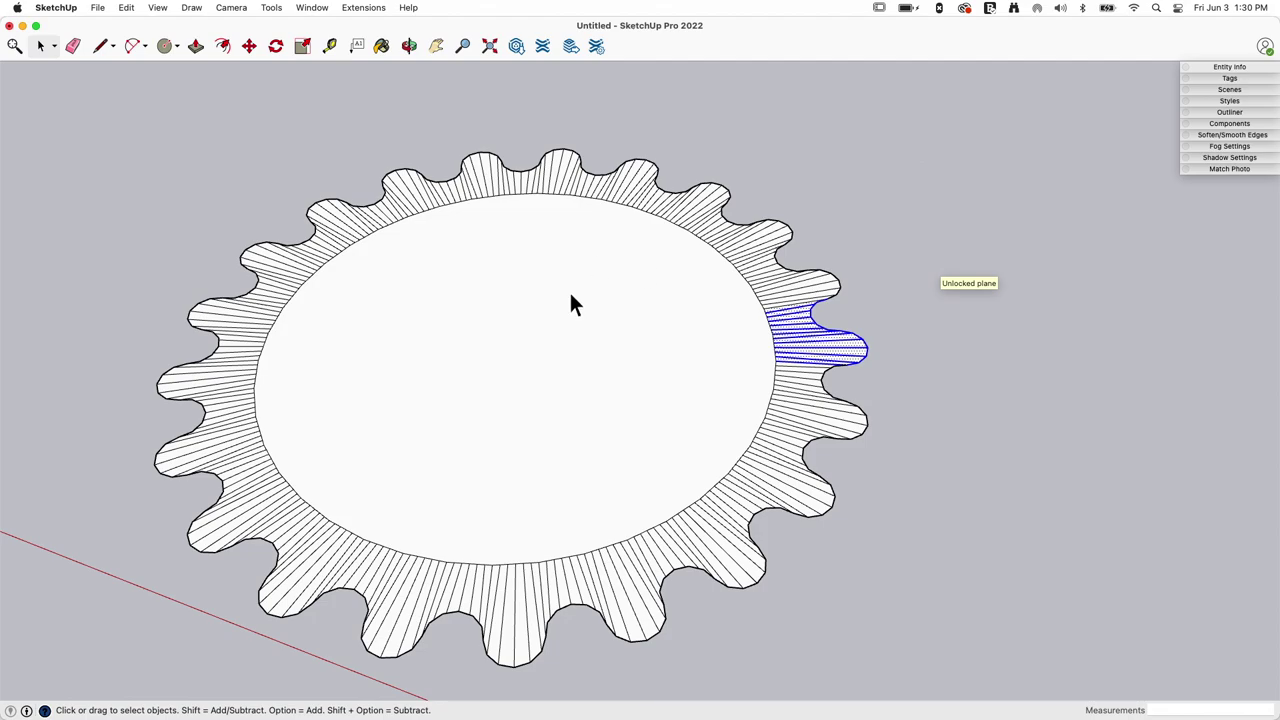
left_click(508, 372)
key("m")
middle_click_drag(533, 420, 493, 347)
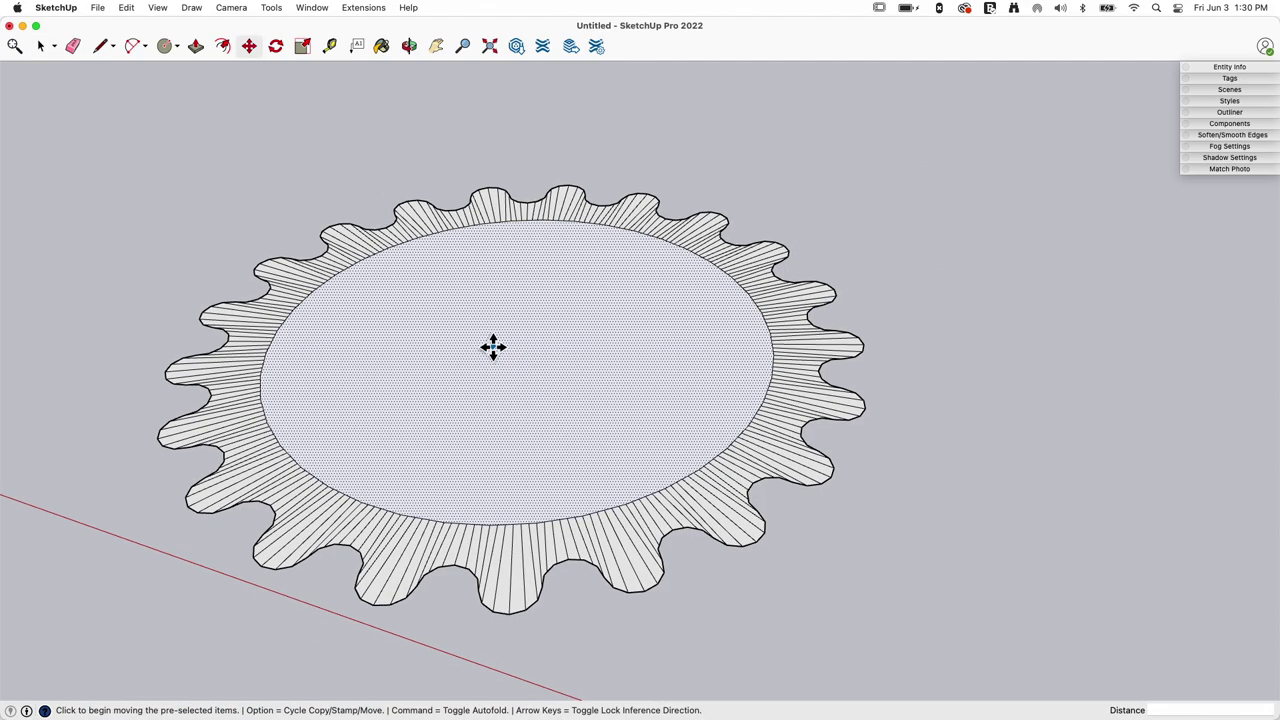
left_click(493, 347)
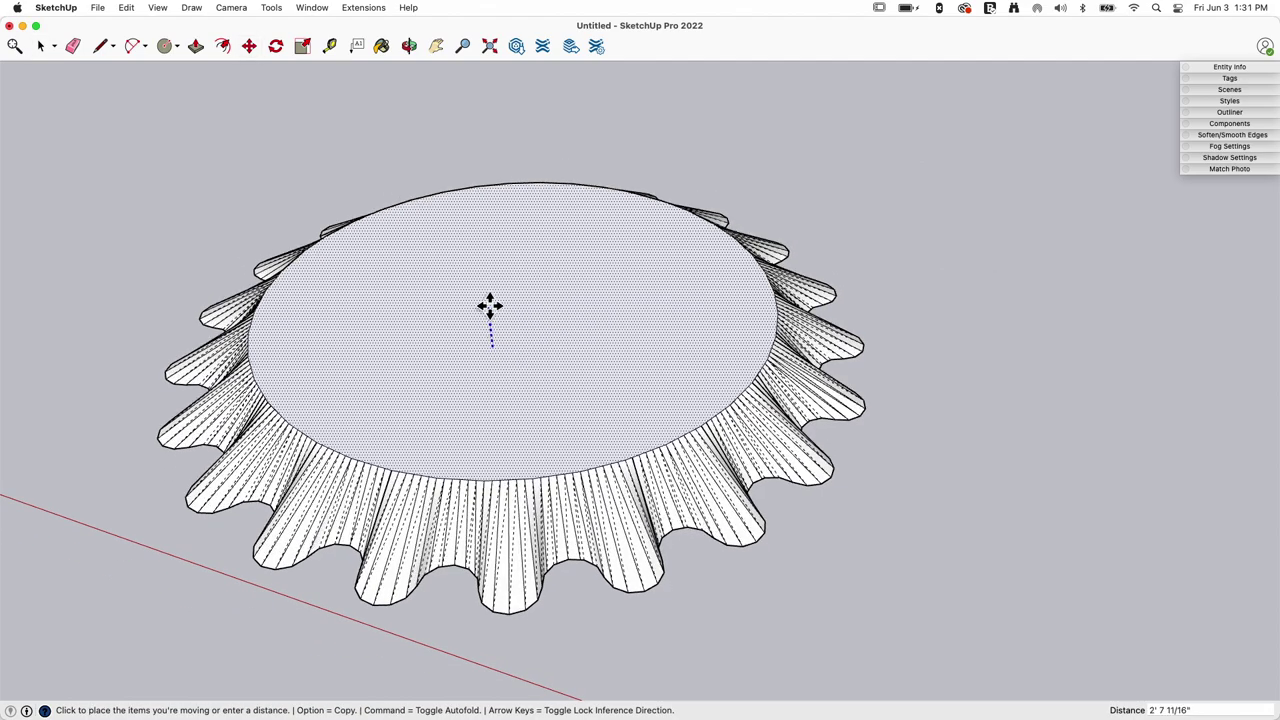
left_click(480, 274)
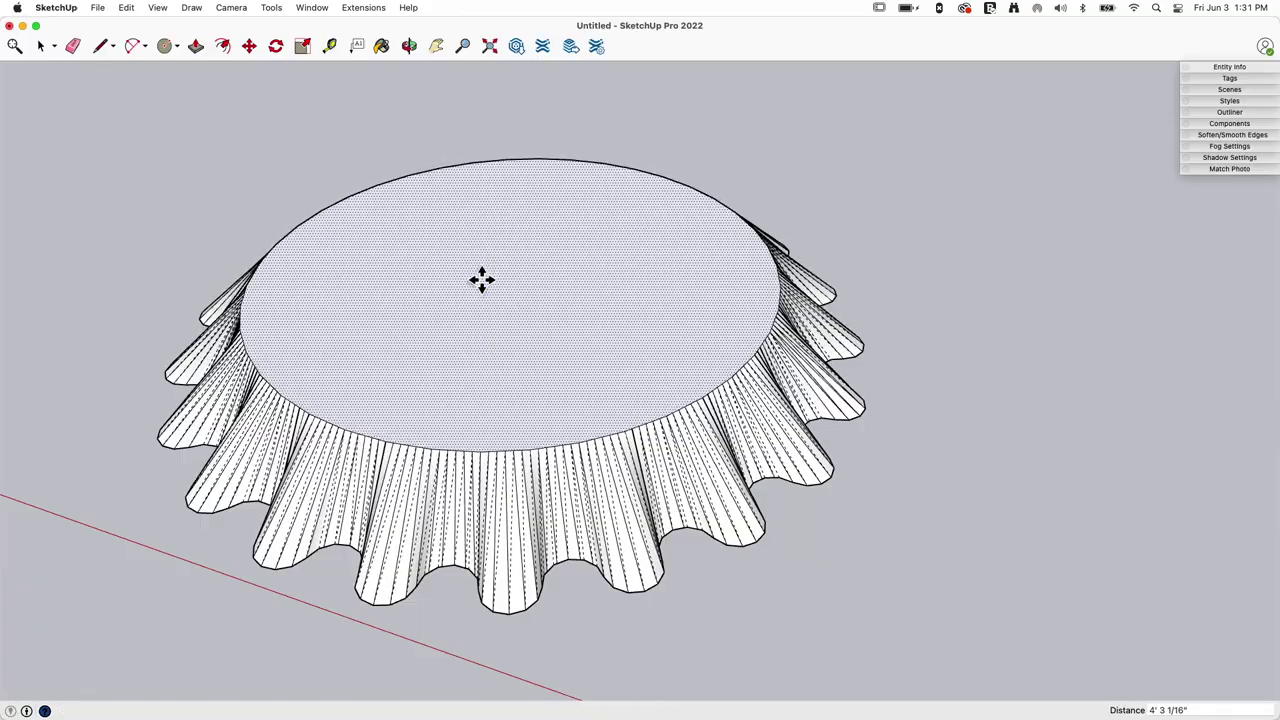
Scale the raised top face uniformly about its center by about 1.1.
middle_click_drag(480, 274, 560, 351)
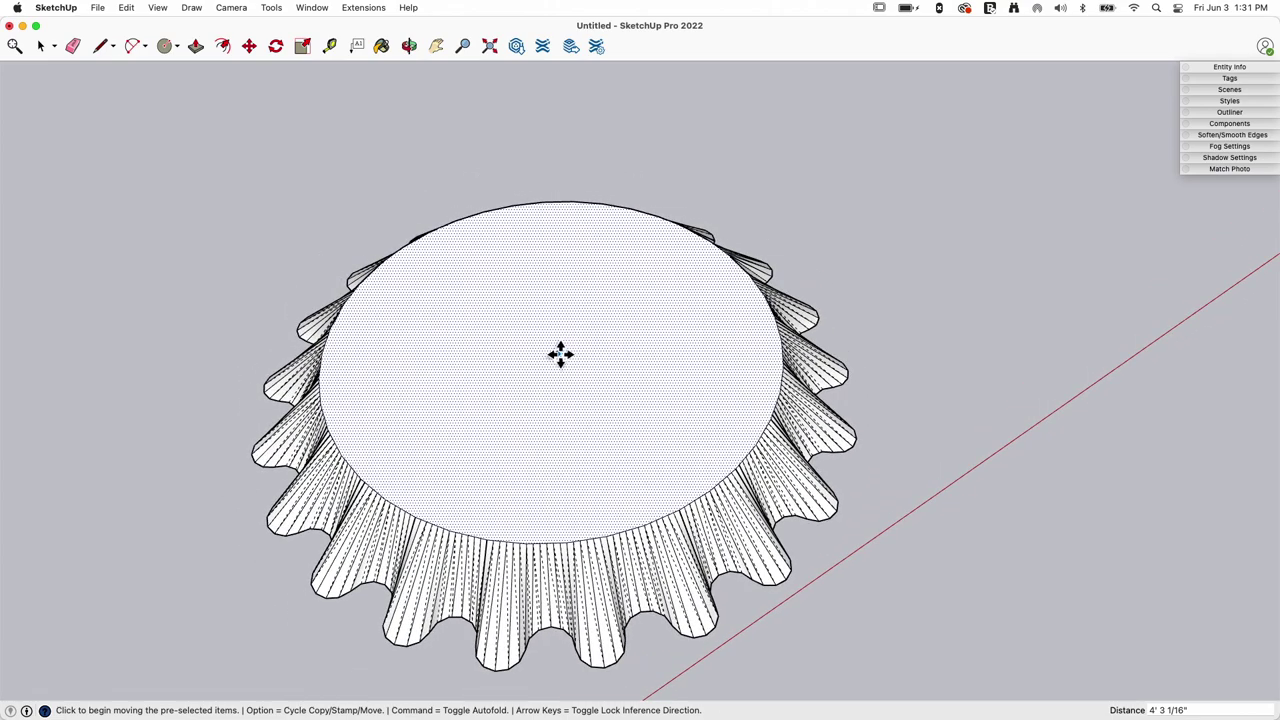
key("s")
key("alt")
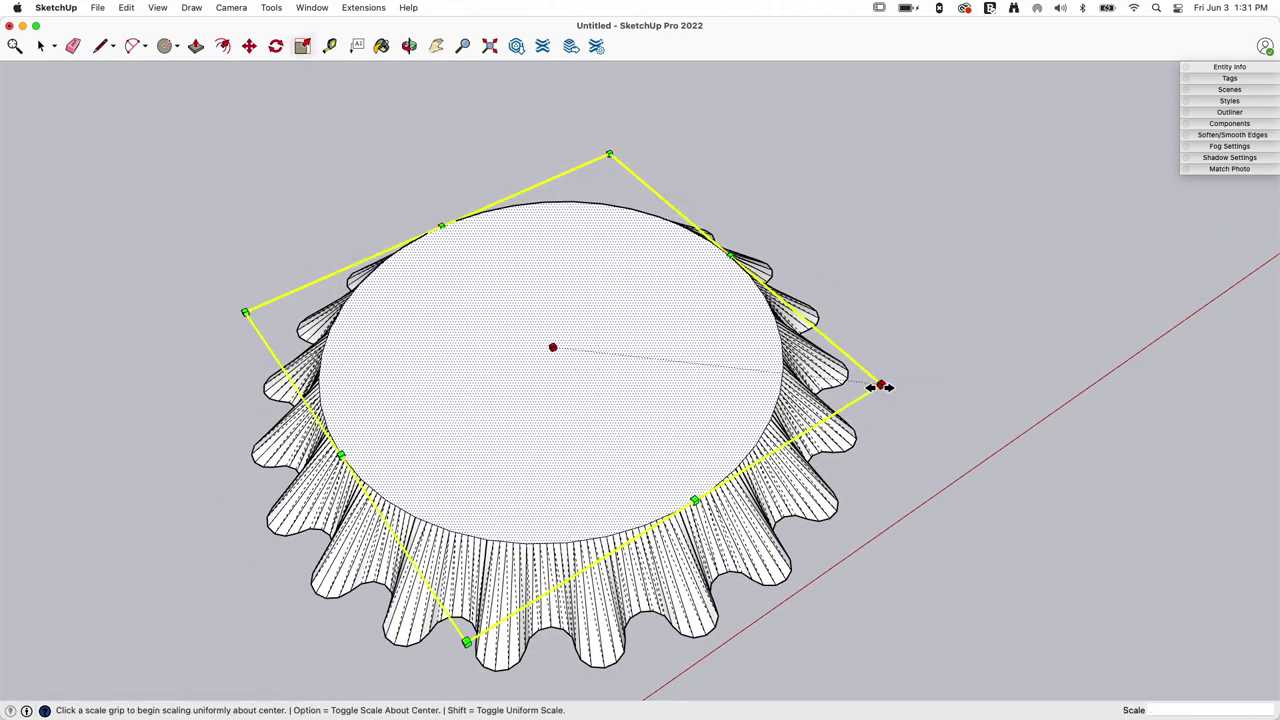
left_click(880, 386)
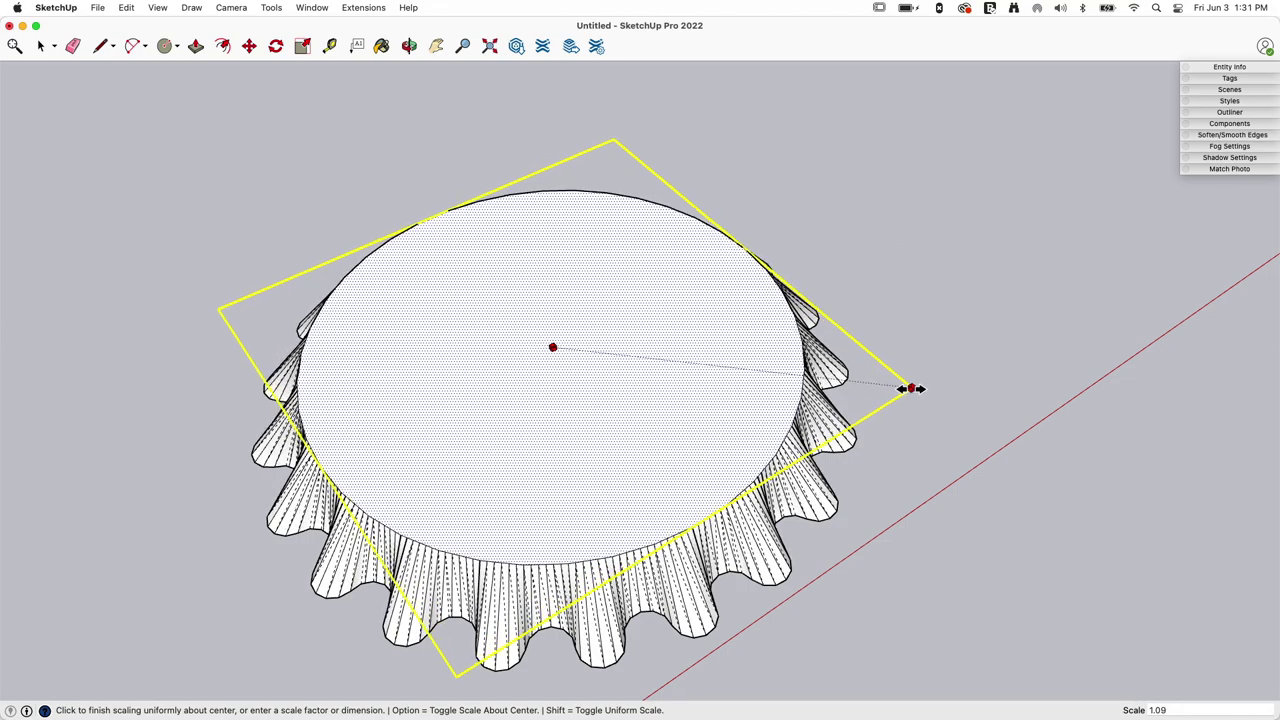
left_click(915, 387)
Offset the top face's edge inward twice, by about 11 1/2" and 1' 10 1/2", to form two concentric rings.
middle_click_drag(740, 506, 586, 395)
key("space")
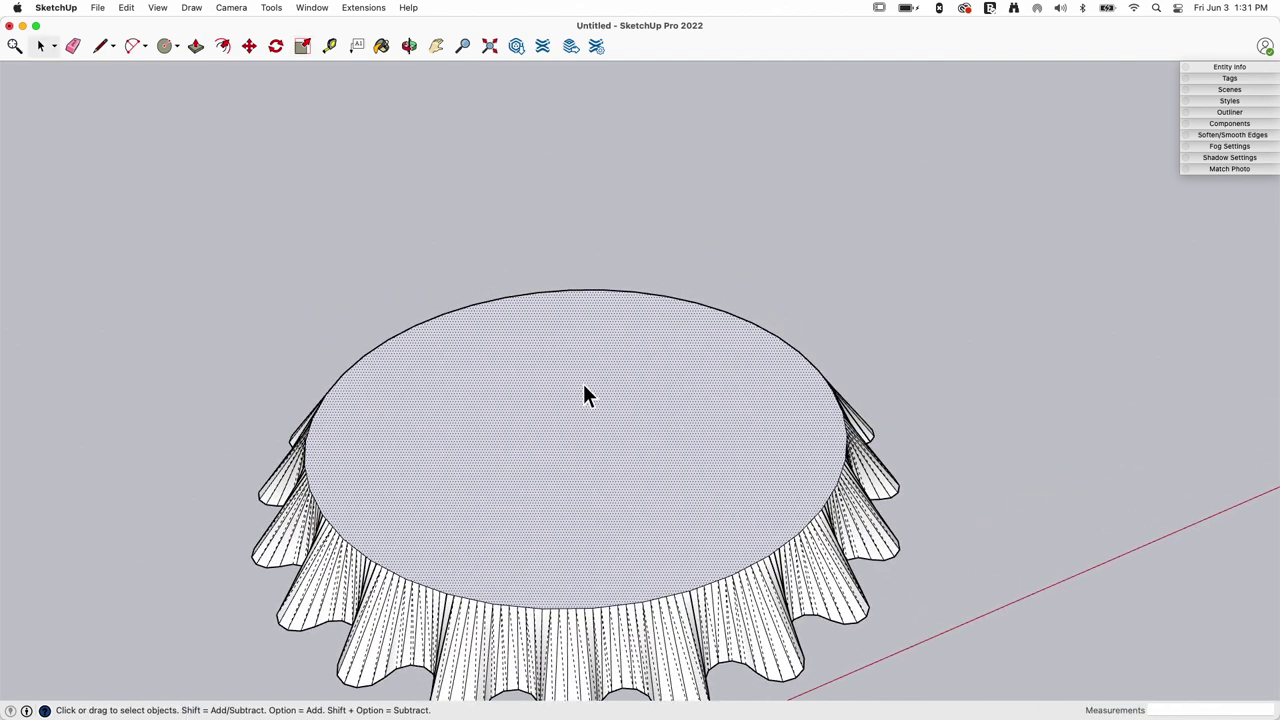
left_click(597, 299)
left_click(597, 299)
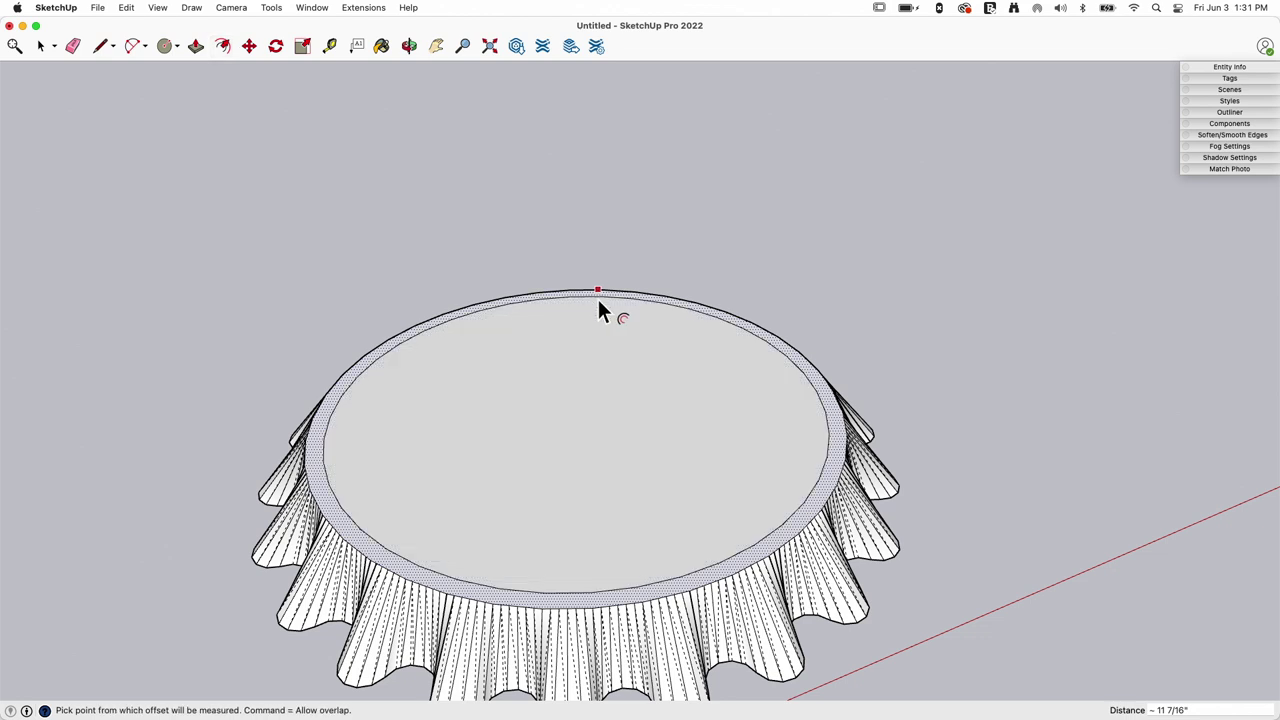
left_click(597, 295)
left_click(594, 303)
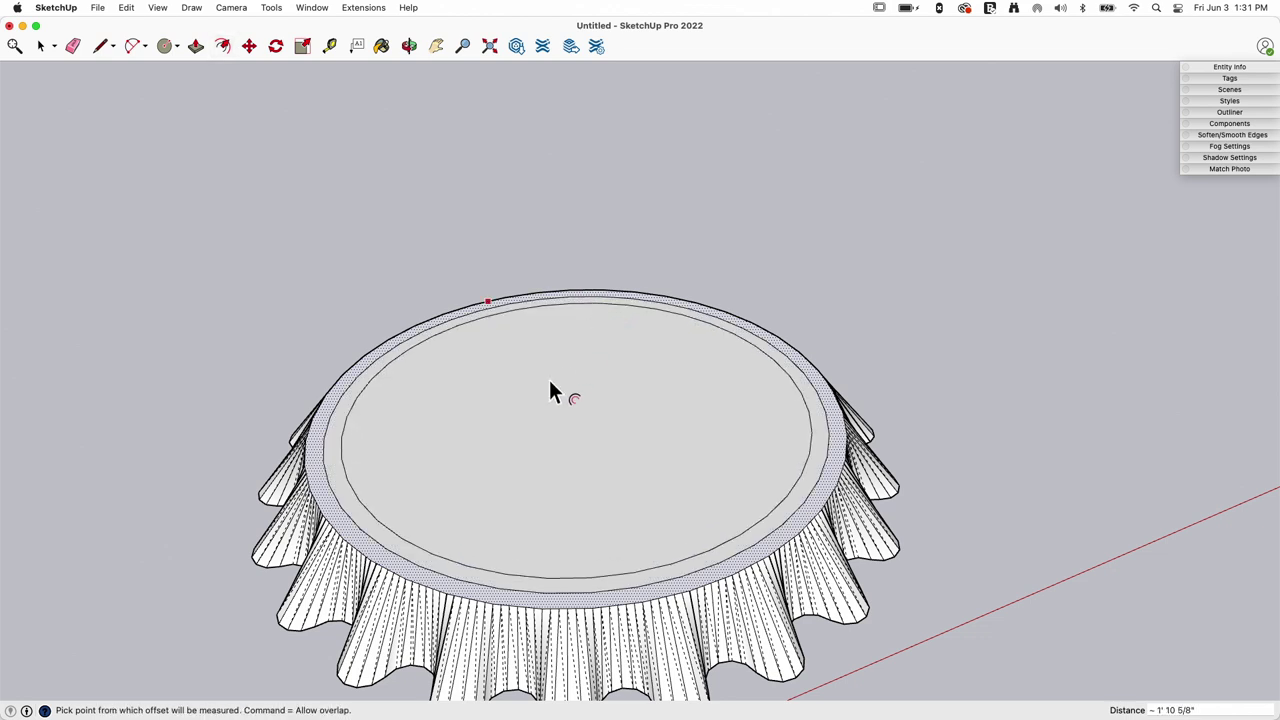
Raise the inner of the two ring faces vertically by about 10" to slope the outer ring.
left_click(341, 492)
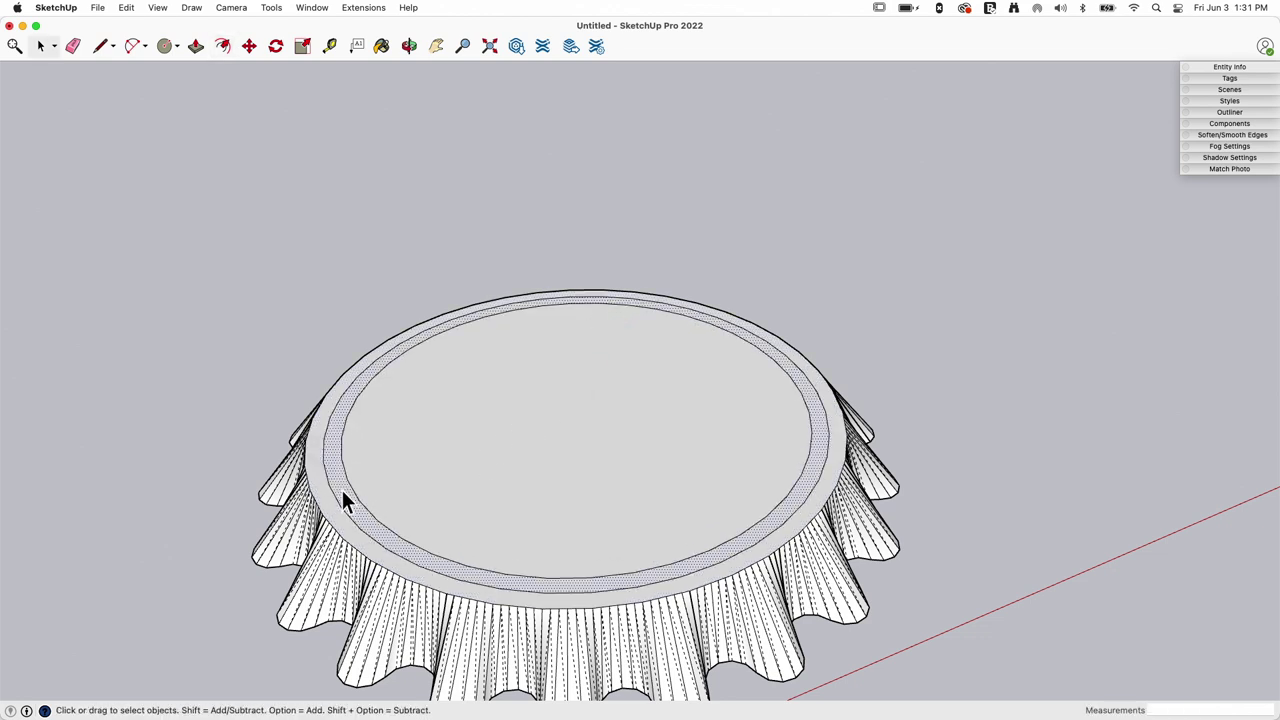
key("m")
left_click(341, 490)
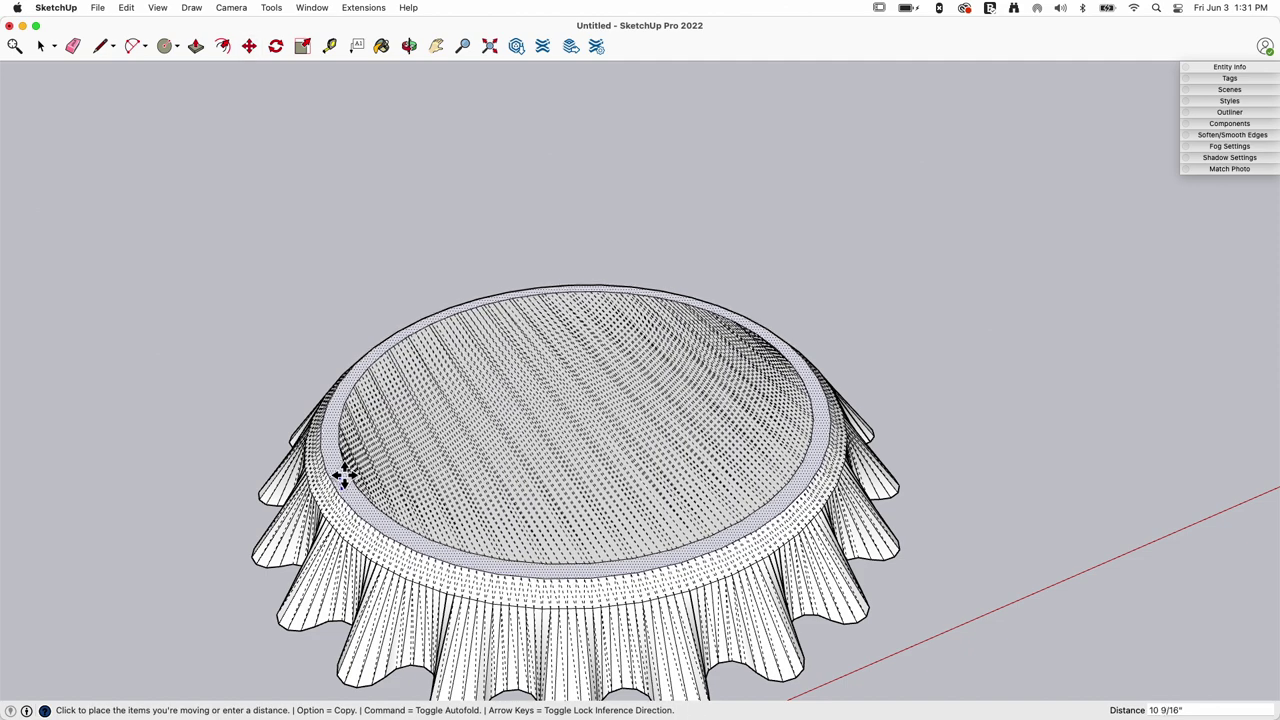
left_click(343, 478)
key("space")
Raise the central disc face inside the rings by about 3 1/2" to round off the top edge.
left_click(394, 512)
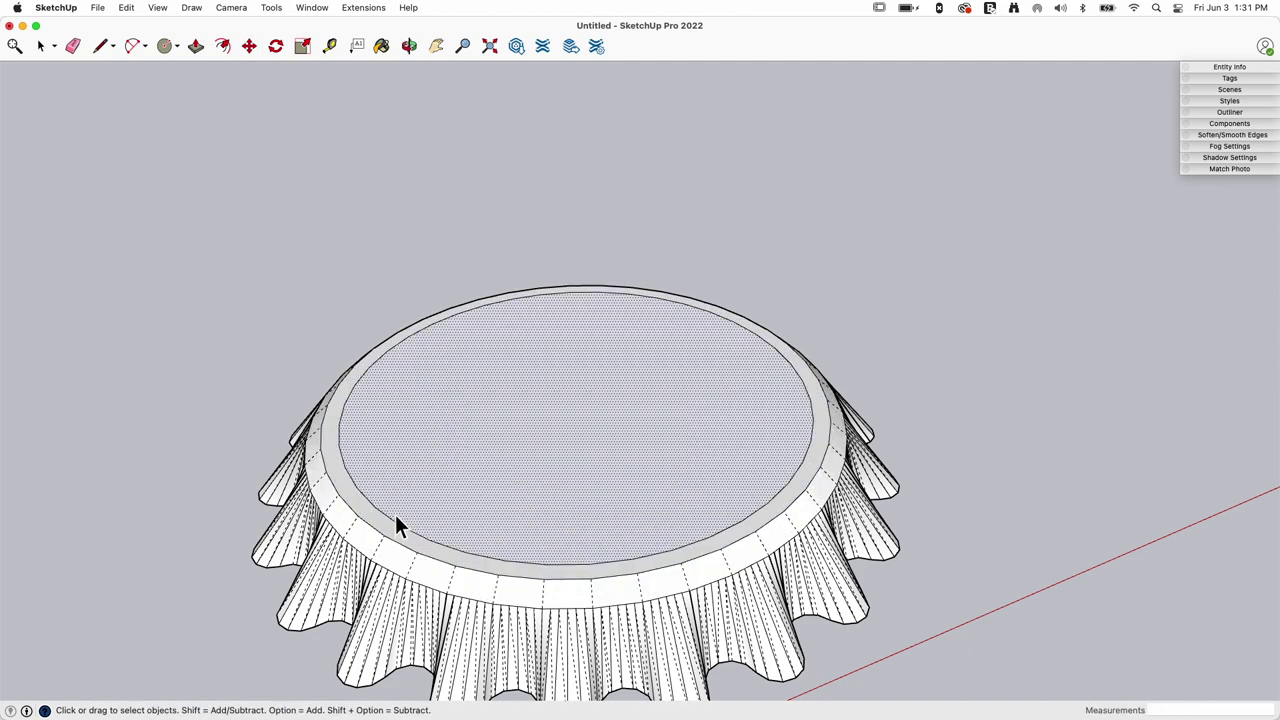
key("m")
left_click(396, 514)
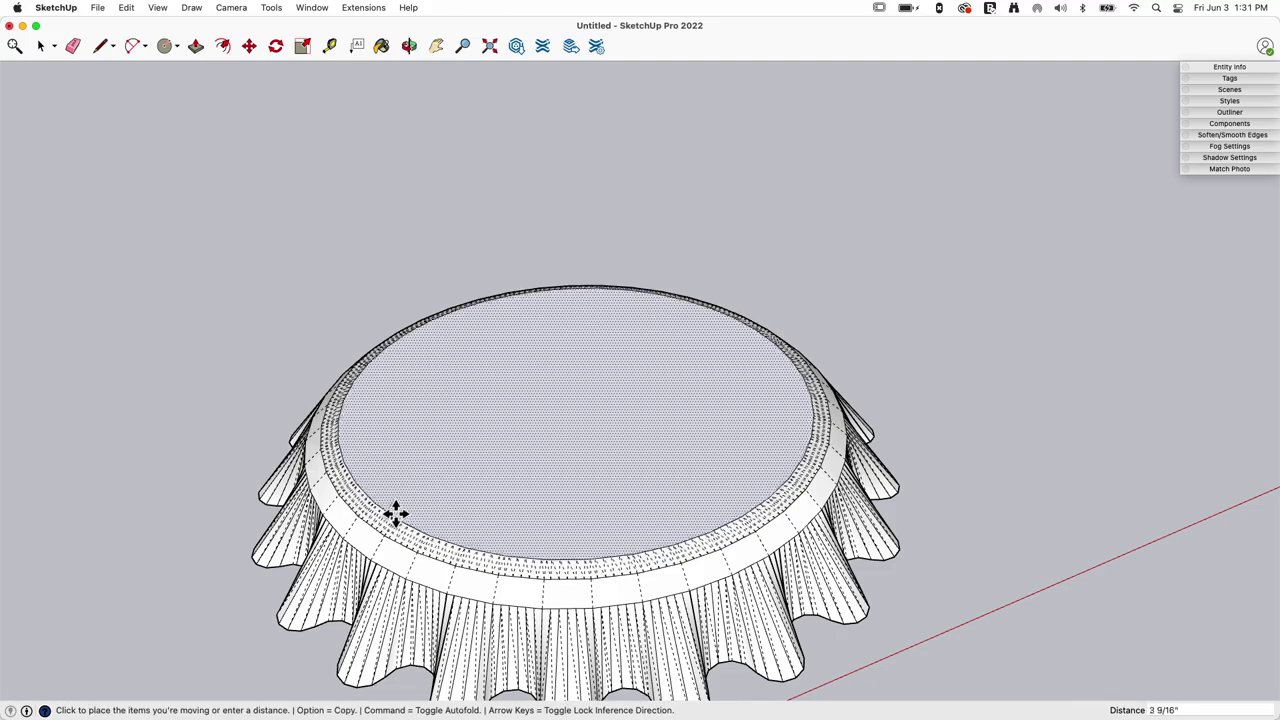
left_click(397, 516)
key("space")
Soften the edges of the entire connected form with smooth normals, soften coplanar and a 90-degree angle between normals.
middle_click_drag(850, 622, 602, 417)
scroll(755, 444, "up", 3)
double_click(586, 421)
left_click(586, 421)
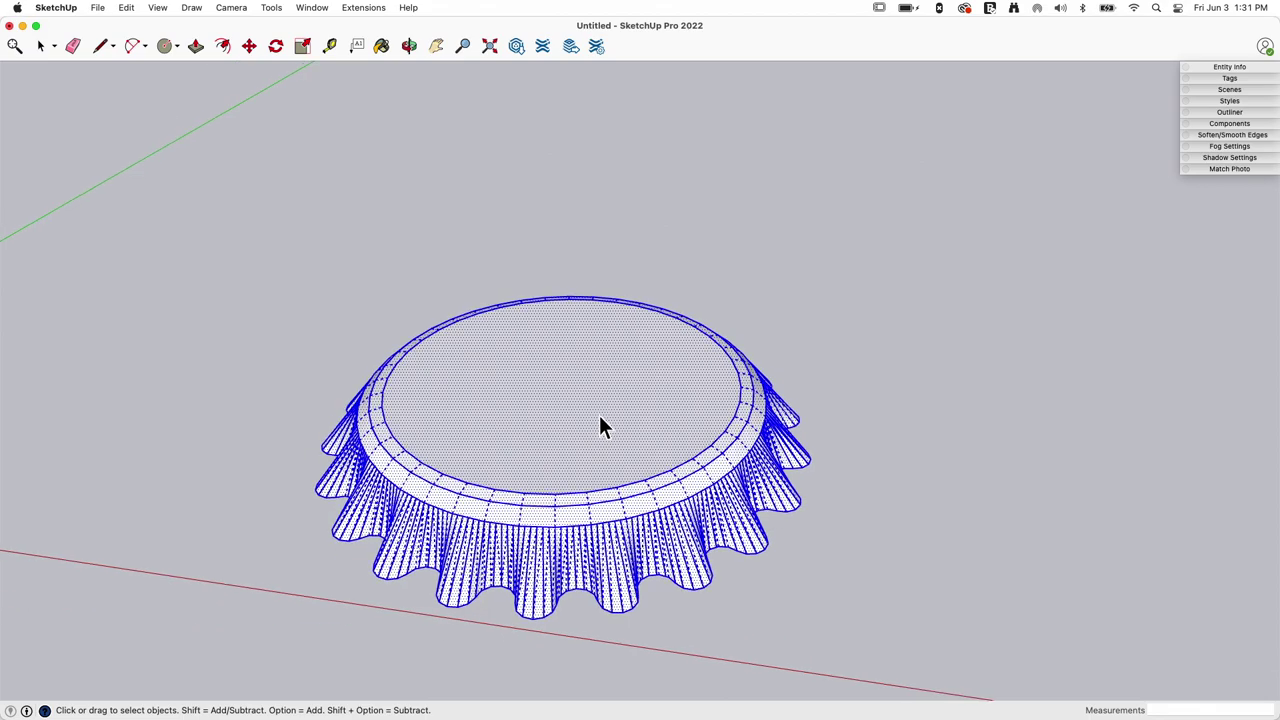
middle_click_drag(750, 438, 980, 272)
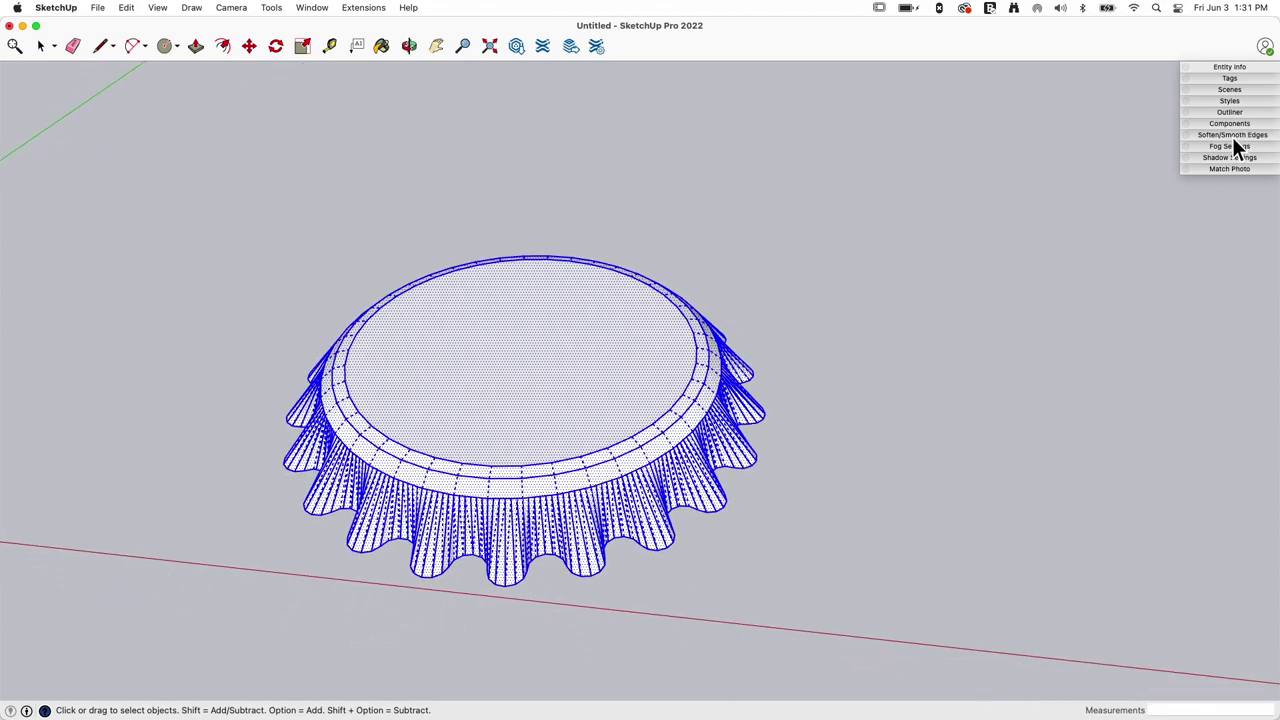
left_click(1233, 137)
left_click(1118, 198)
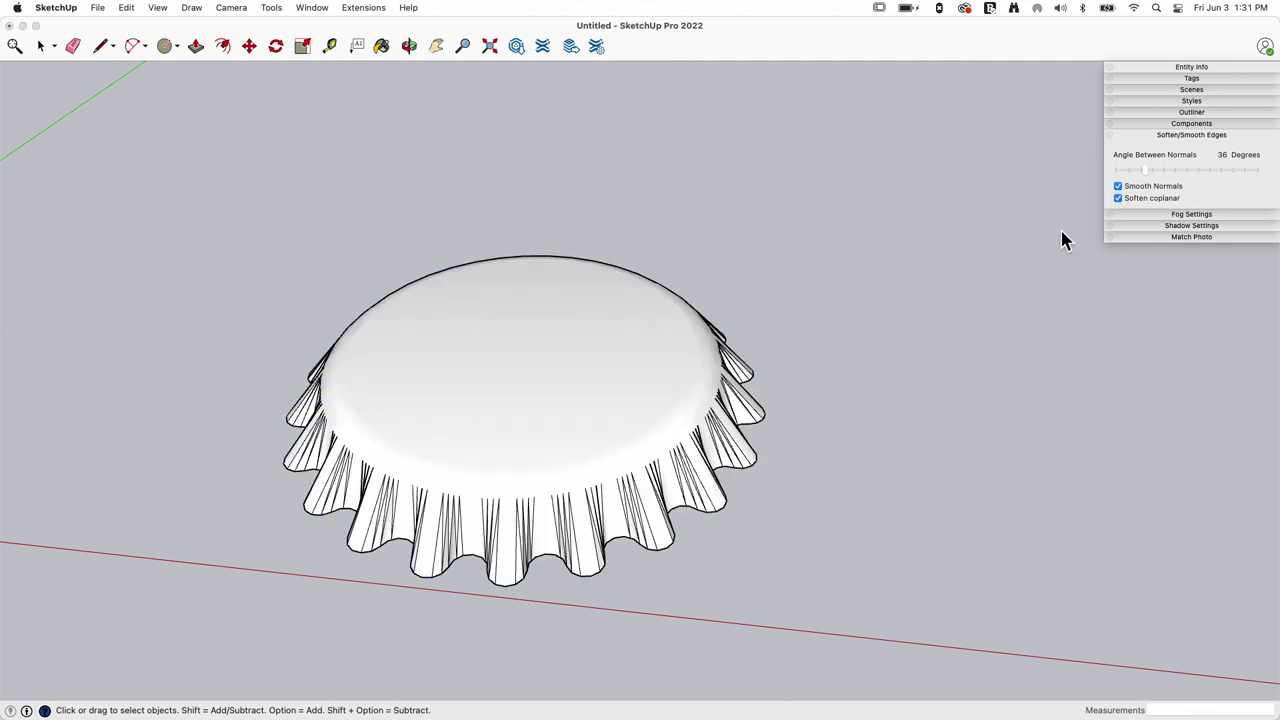
left_click_drag(1147, 175, 1180, 180)
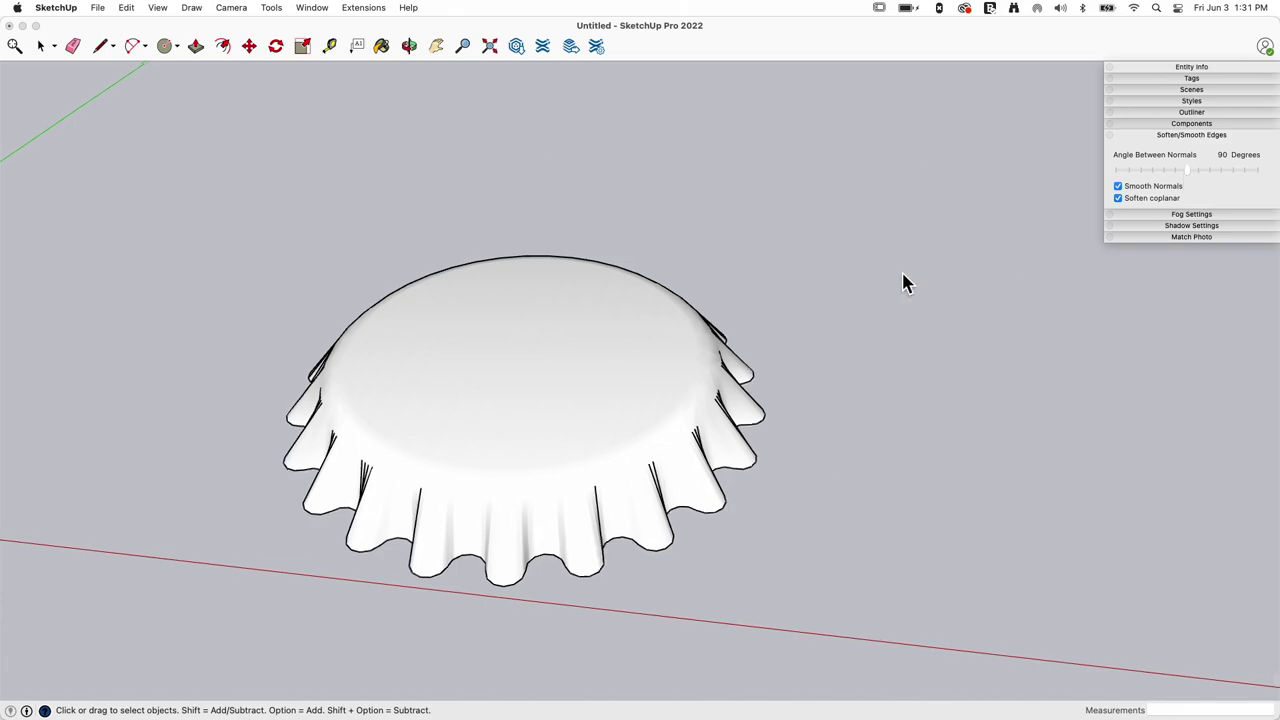
left_click(893, 311)
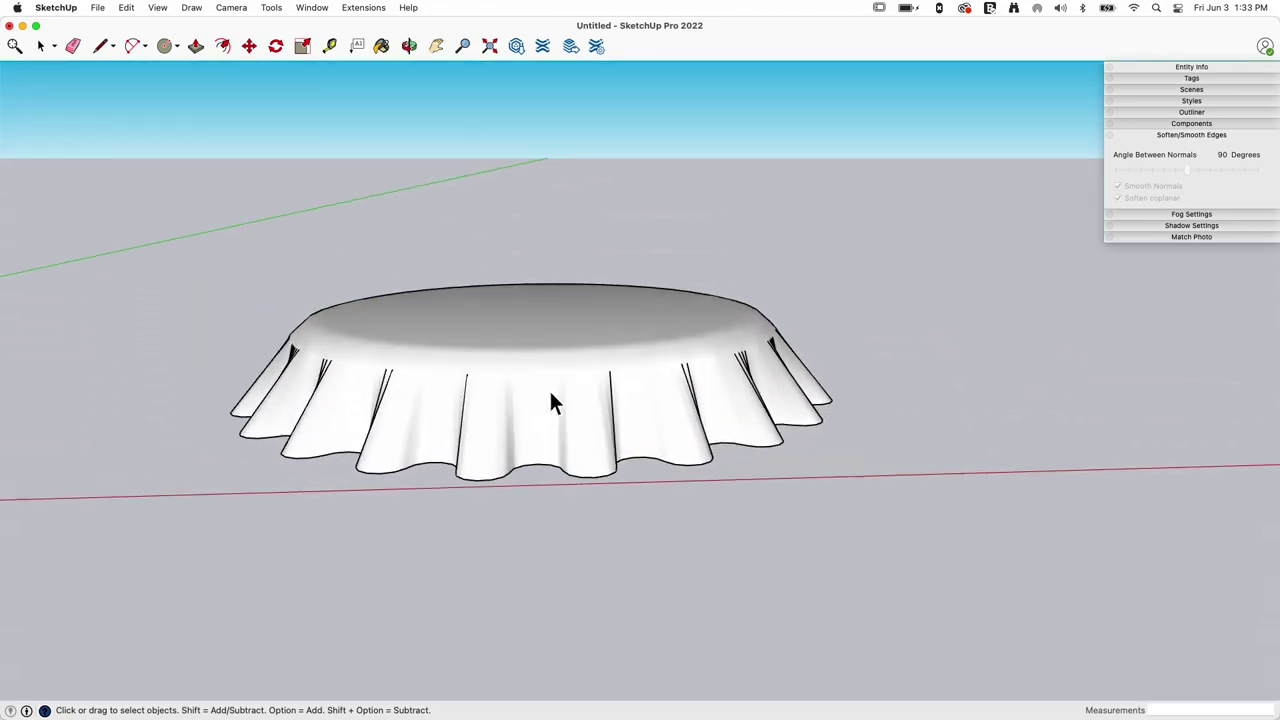
Make a group of the whole softened form.
triple_click(551, 389)
right_click(550, 391)
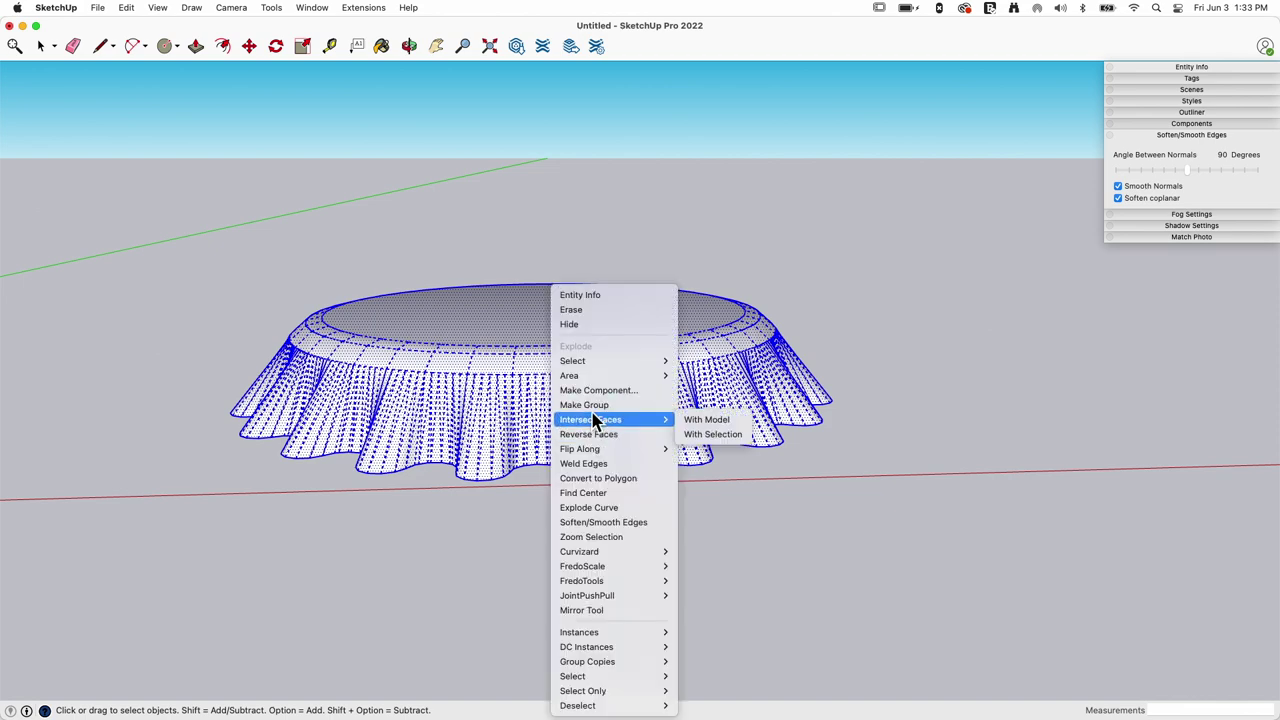
left_click(590, 405)
Duplicate the group by copying it and pasting the copy in place.
middle_click_drag(591, 410, 592, 422)
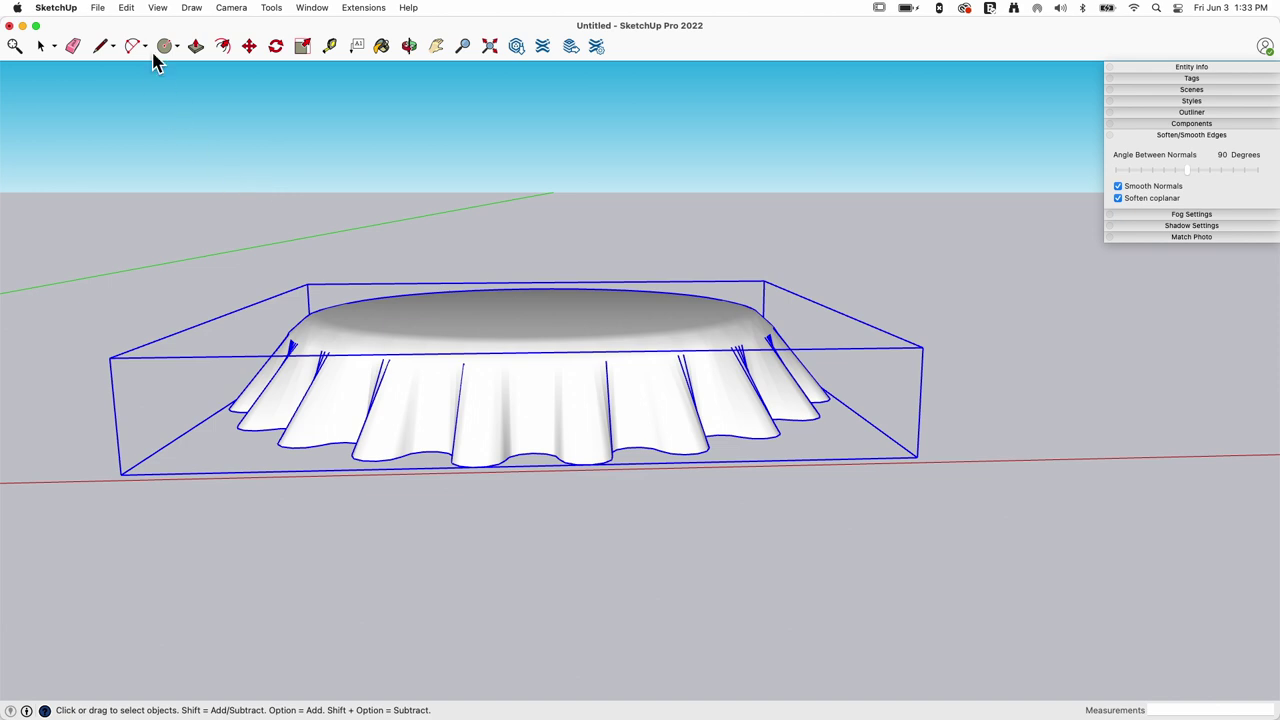
left_click(126, 8)
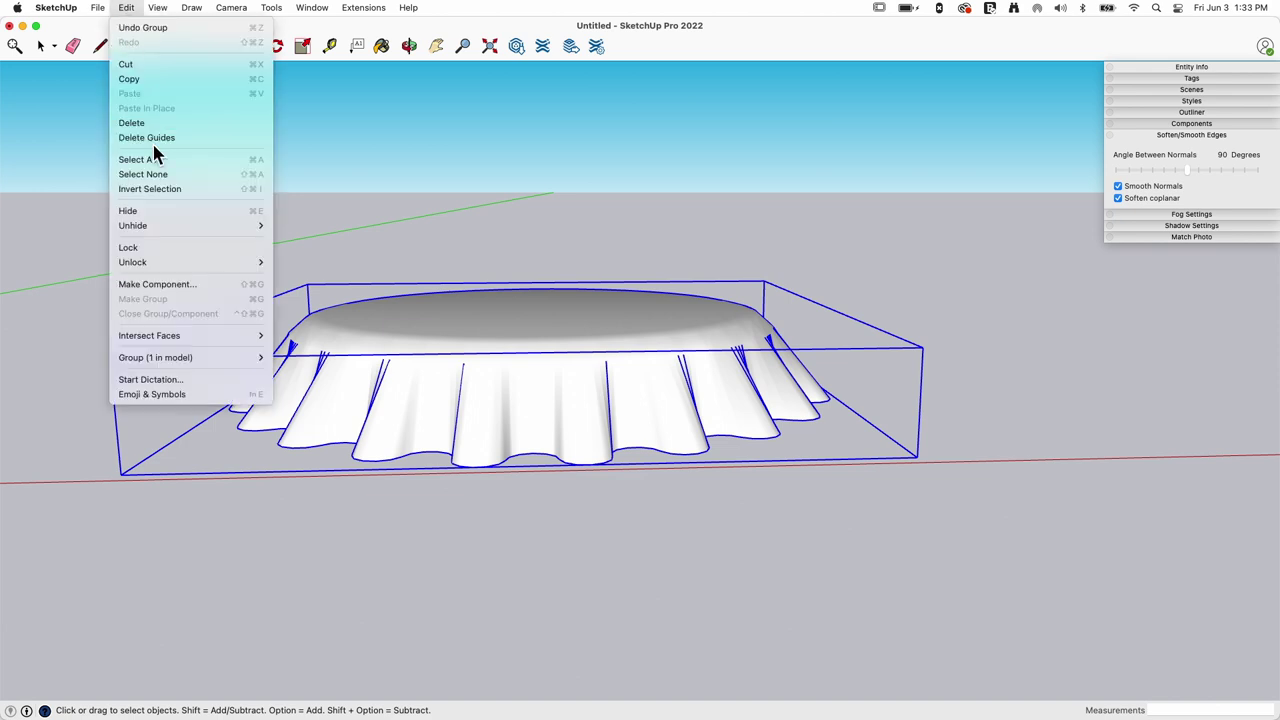
left_click(140, 79)
left_click(127, 9)
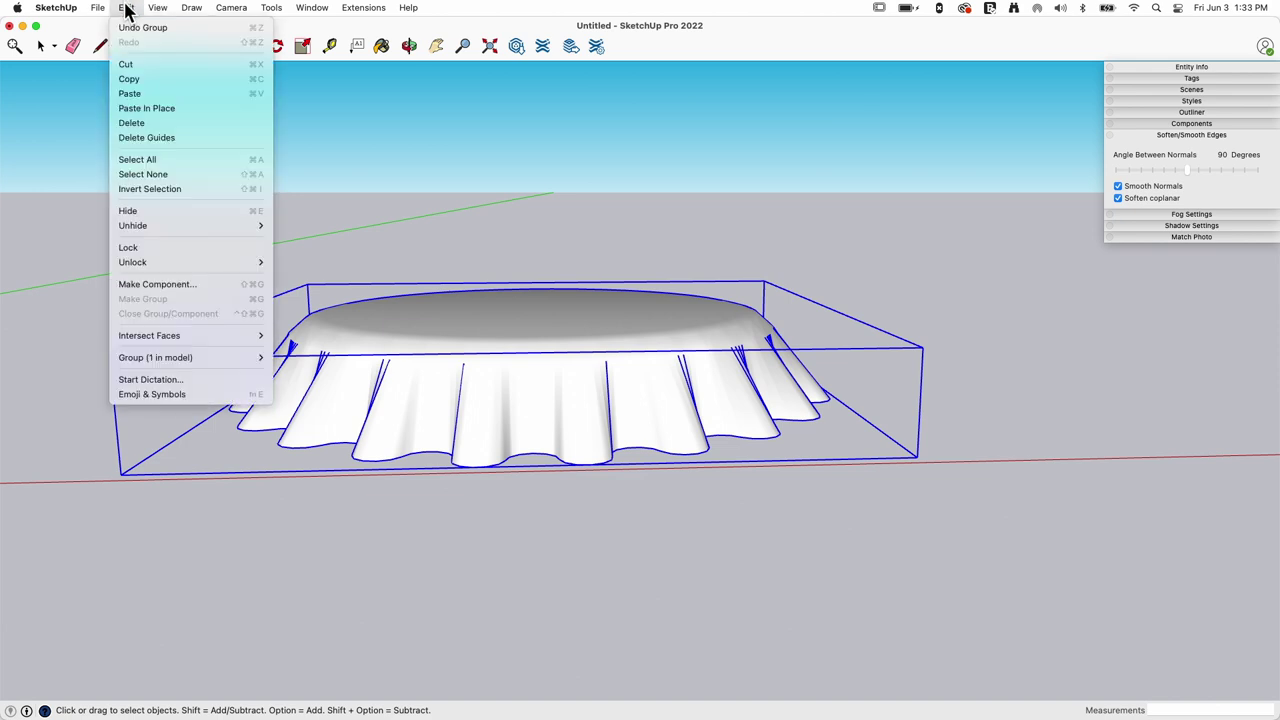
left_click(154, 110)
Scale the pasted copy uniformly about its center to about 0.94 so it nests inside the original.
middle_click_drag(154, 120, 952, 416)
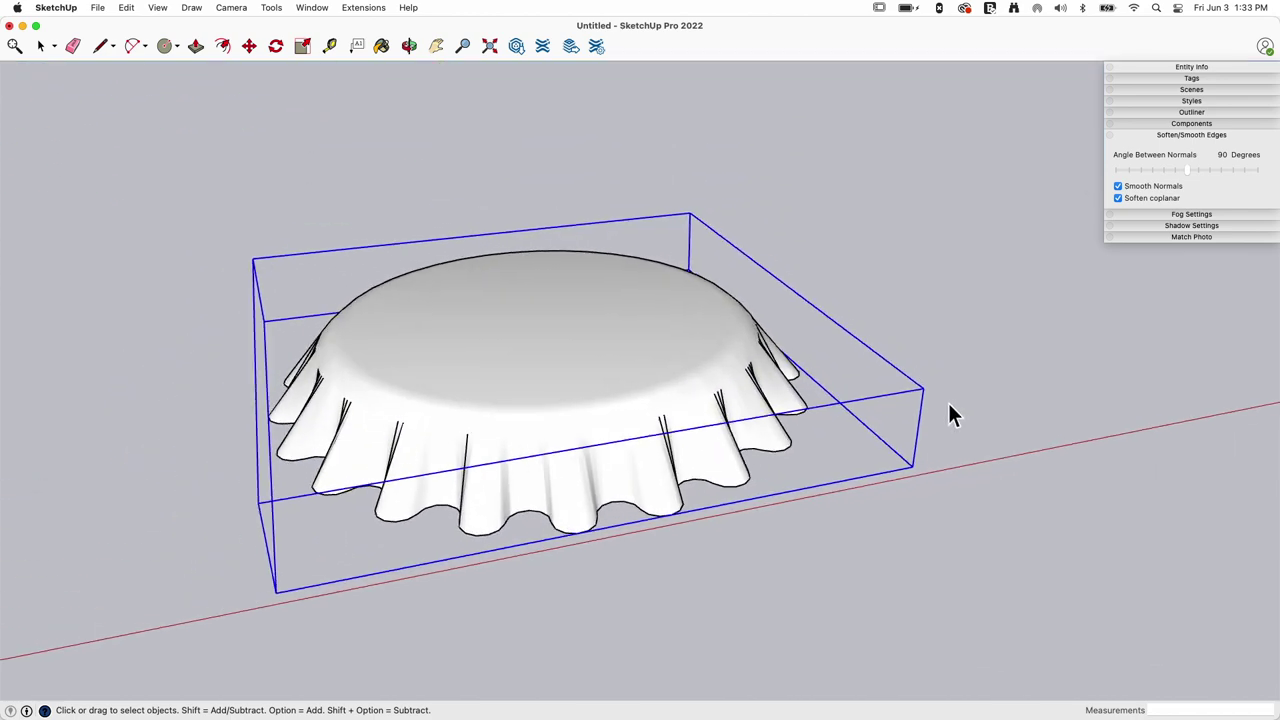
key("s")
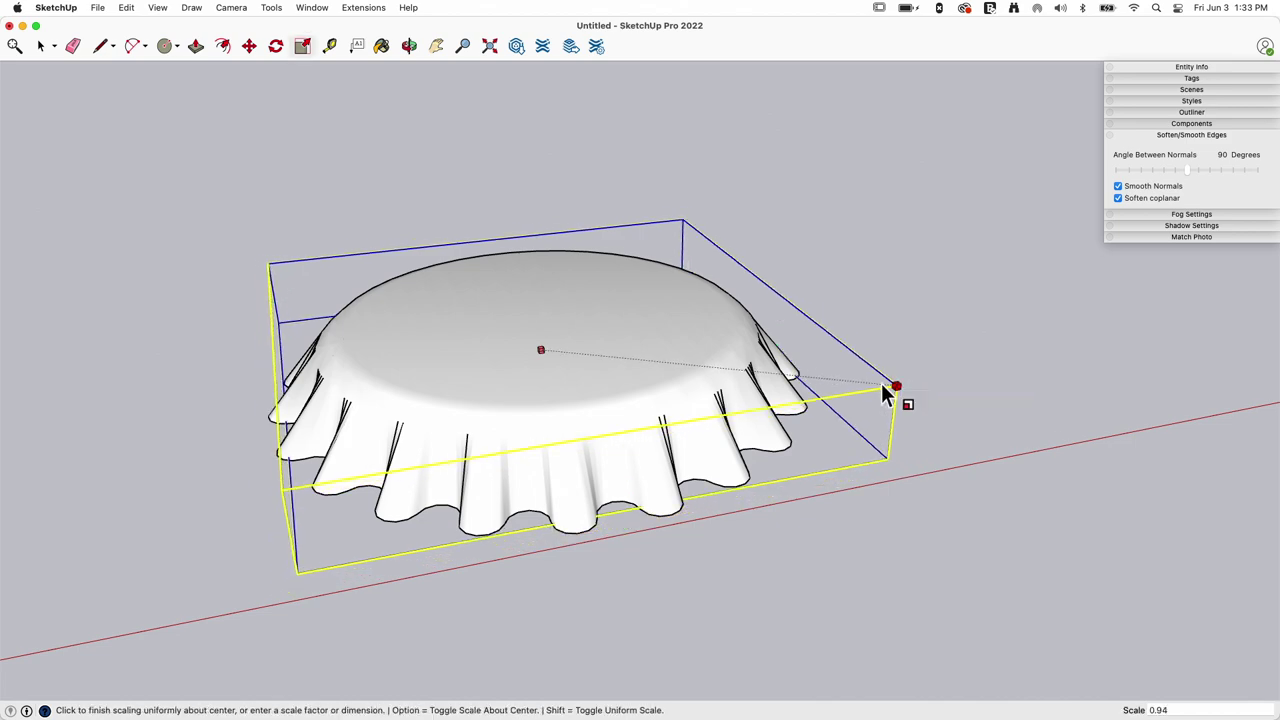
left_click(884, 395)
Move the smaller inner copy down about 2" to bring its bottom edge level with the outer shell's.
middle_click_drag(911, 449, 746, 346)
middle_click_drag(543, 277, 318, 432)
key("m")
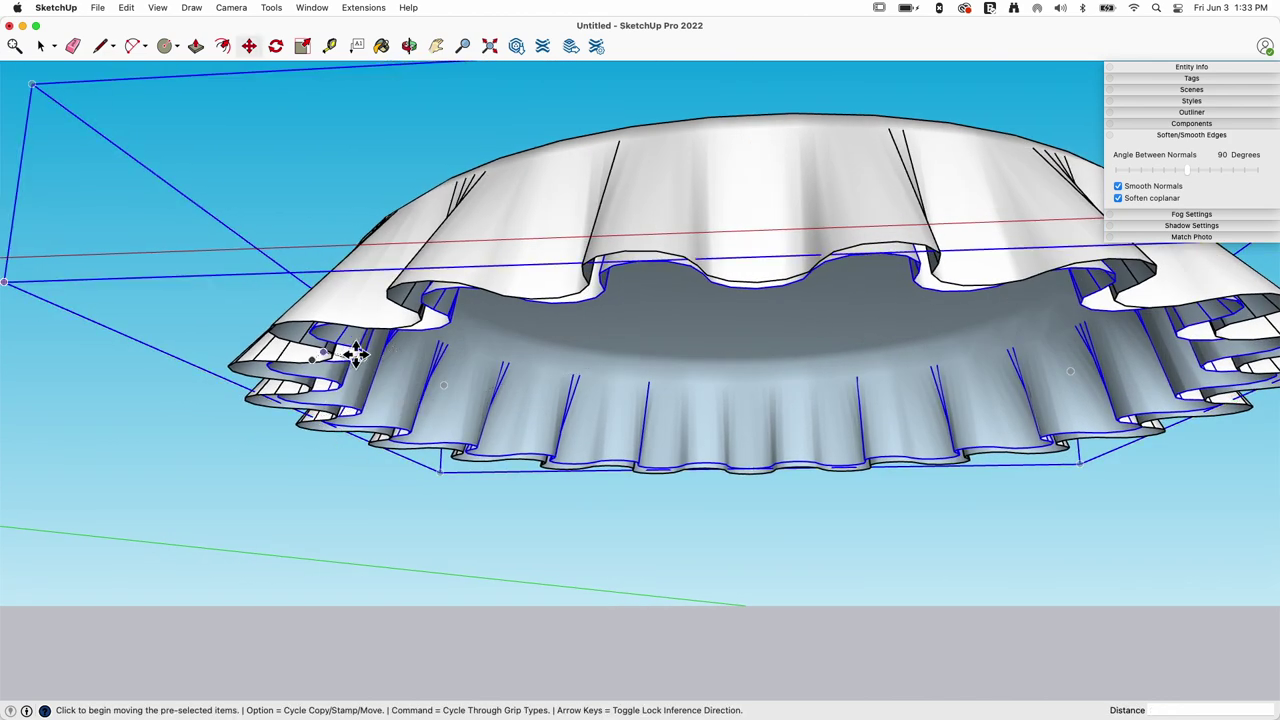
scroll(357, 347, "up", 5)
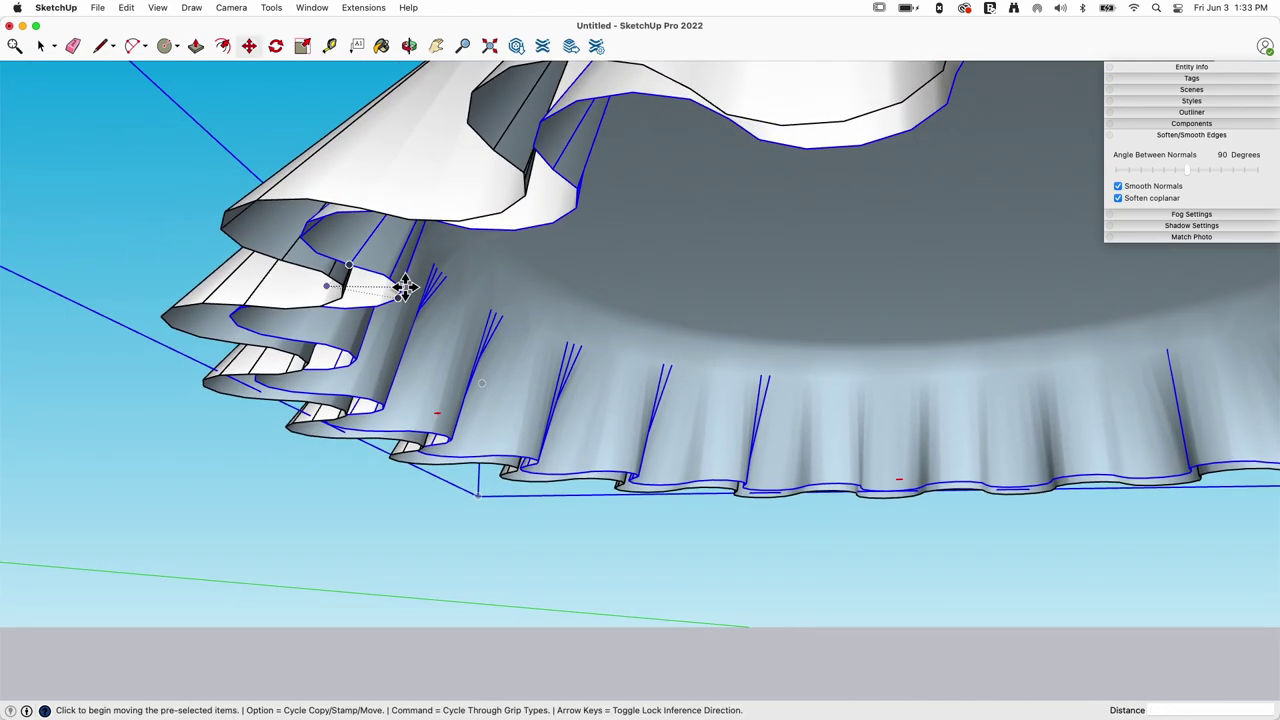
left_click(392, 278)
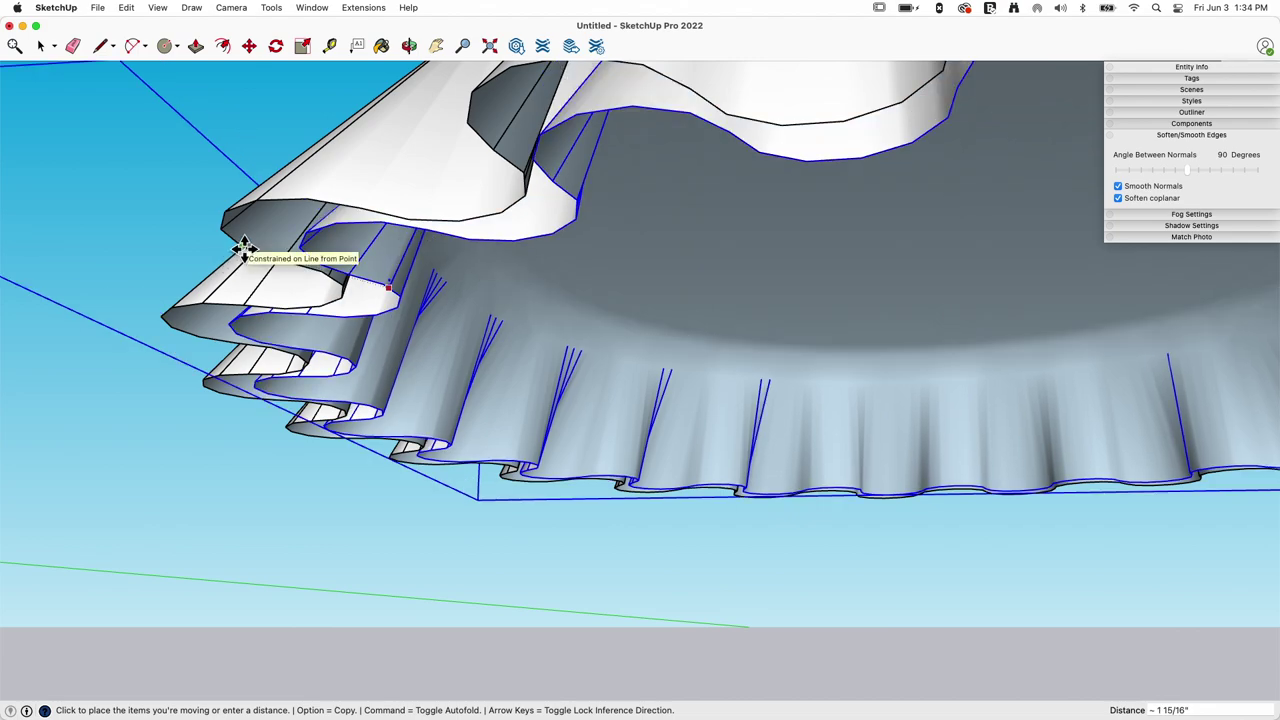
left_click(244, 250)
key("space")
scroll(610, 465, "down", 5)
middle_click_drag(623, 486, 649, 306)
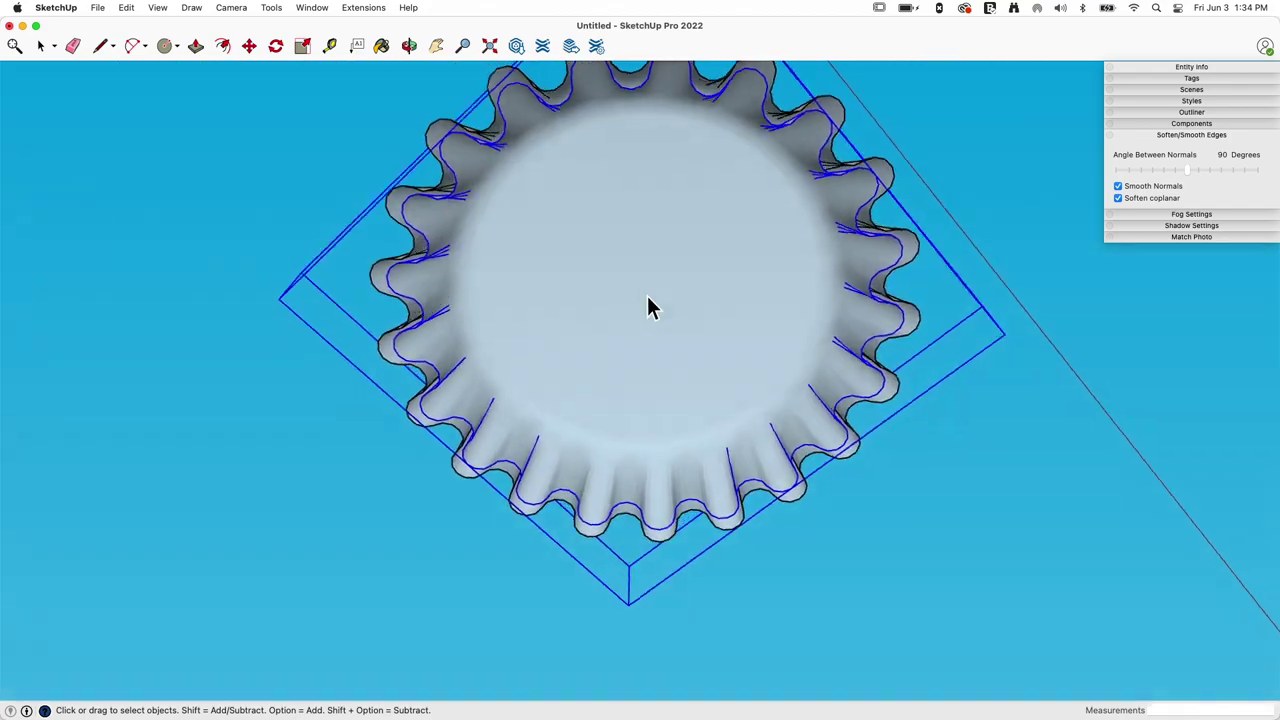
scroll(640, 317, "up", 4)
double_click(639, 310)
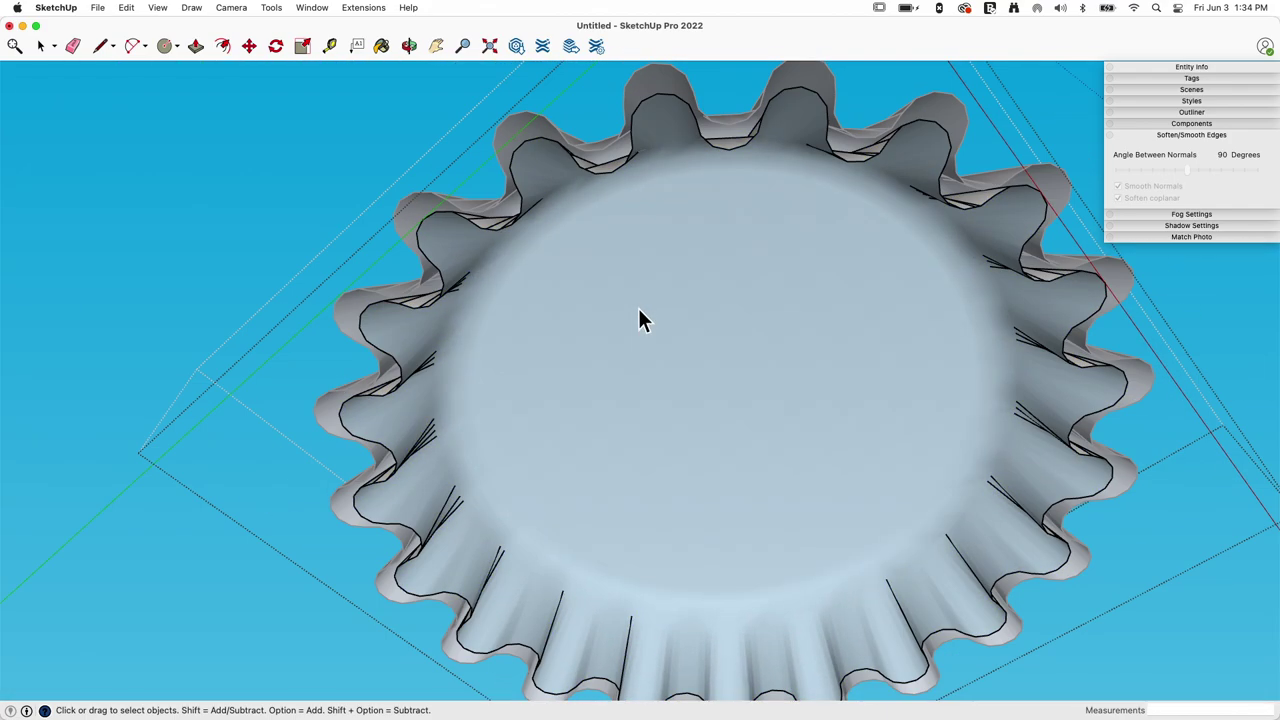
left_click(640, 311)
scroll(639, 310, "down", 3)
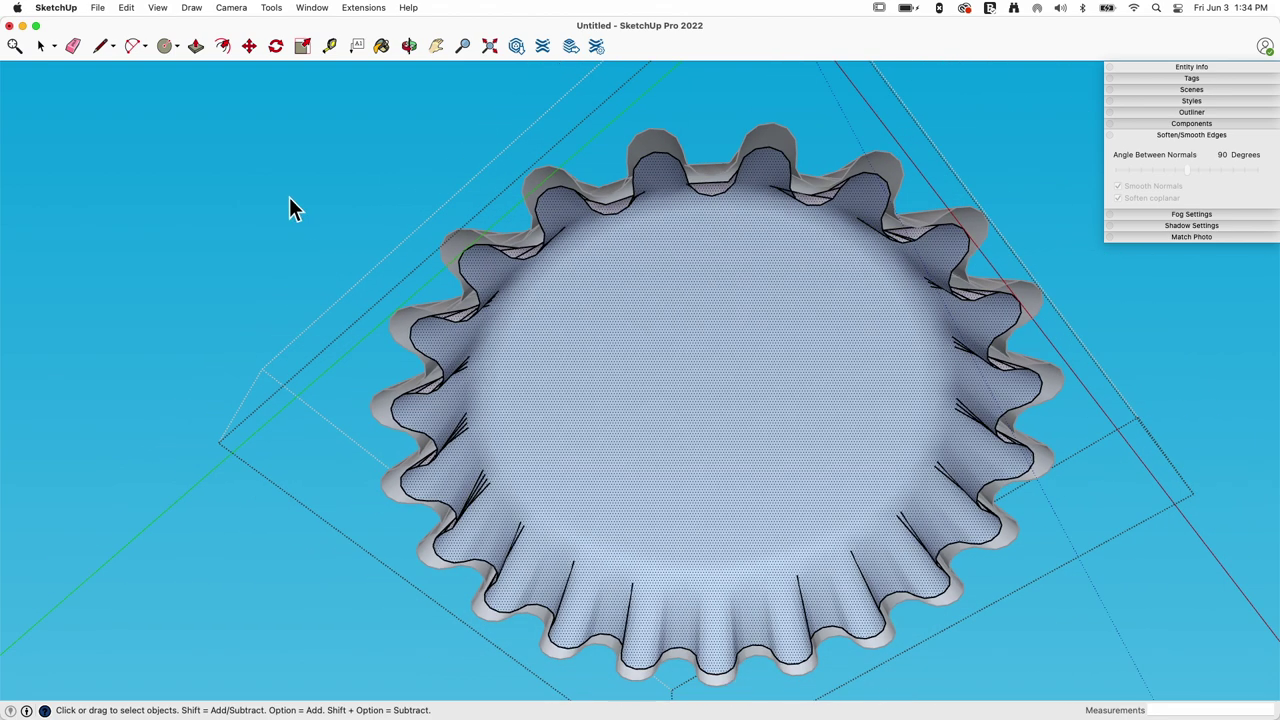
left_click(289, 198)
Select both nested shell groups and explode them into loose geometry.
middle_click_drag(560, 268, 589, 203)
left_click_drag(589, 203, 497, 312)
right_click(577, 345)
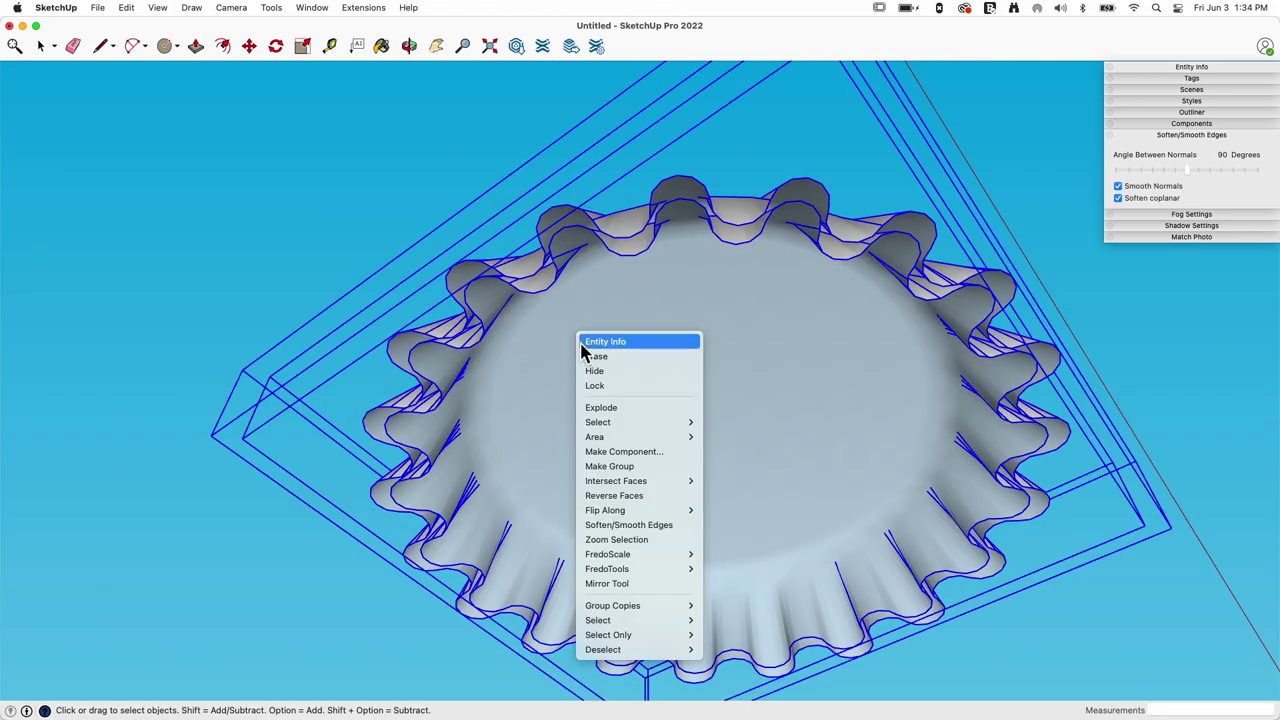
left_click(628, 407)
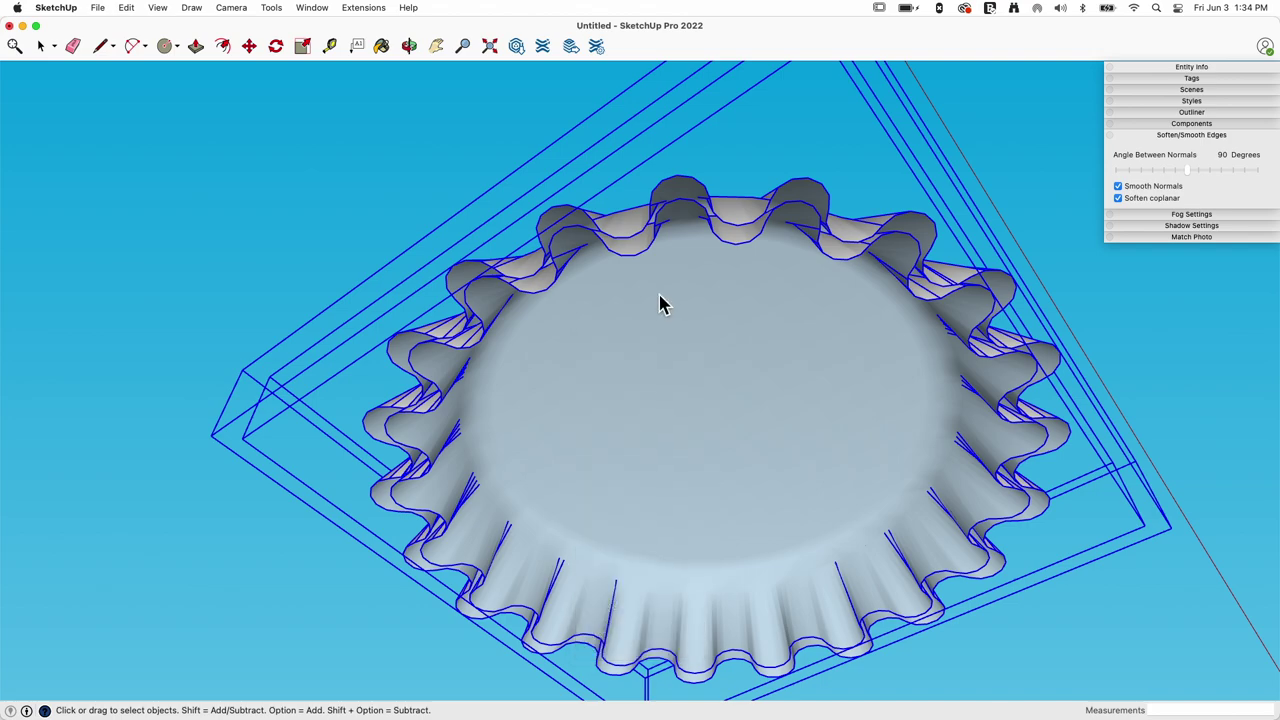
Reverse the faces of the inner shell's smooth surface so its front side faces into the cap's cavity.
left_click(655, 337)
right_click(657, 337)
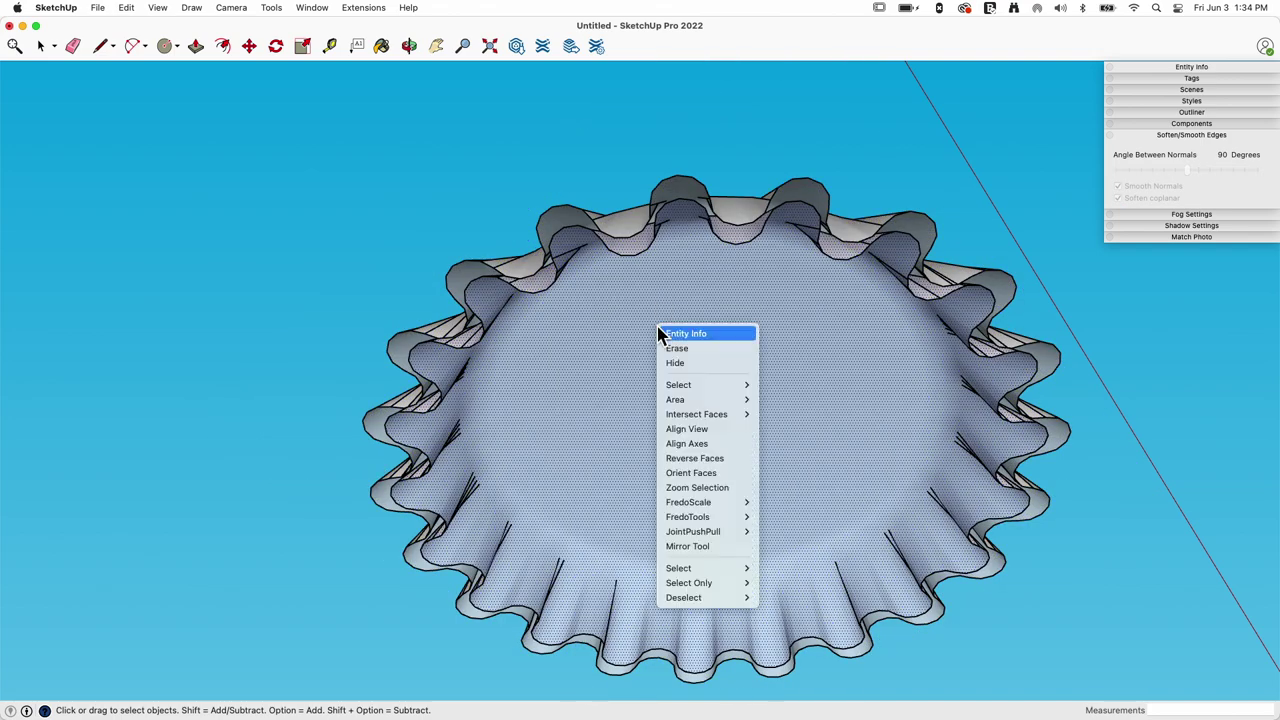
left_click(716, 459)
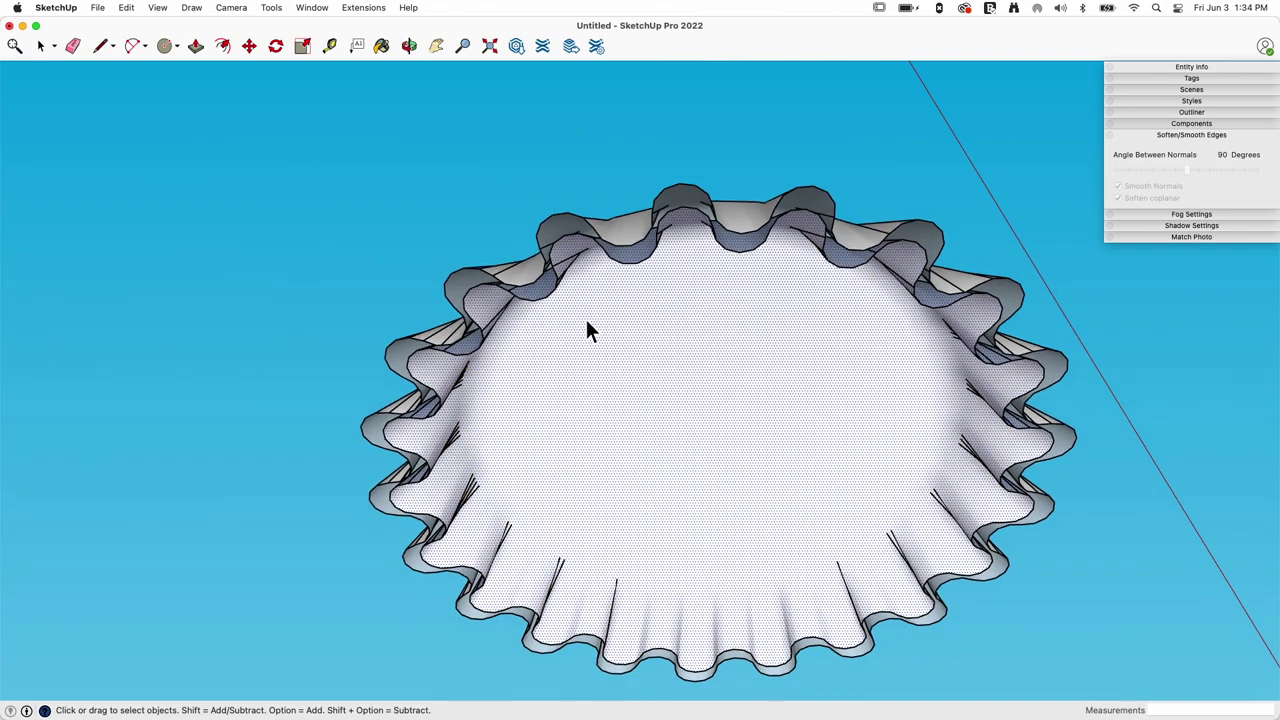
Close the rim gap between the two shells by drawing a line from the outer to the inner edge, and erase that line.
scroll(586, 329, "up", 5)
key("l")
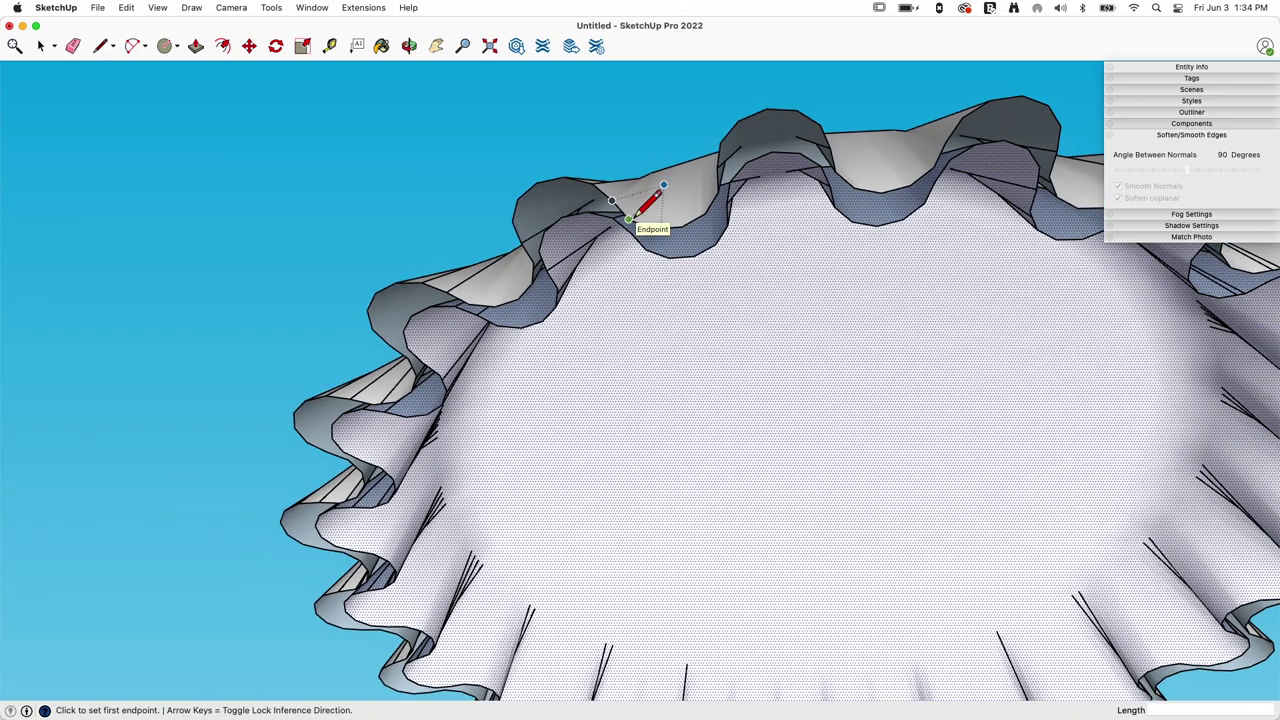
left_click(628, 218)
scroll(622, 222, "up", 4)
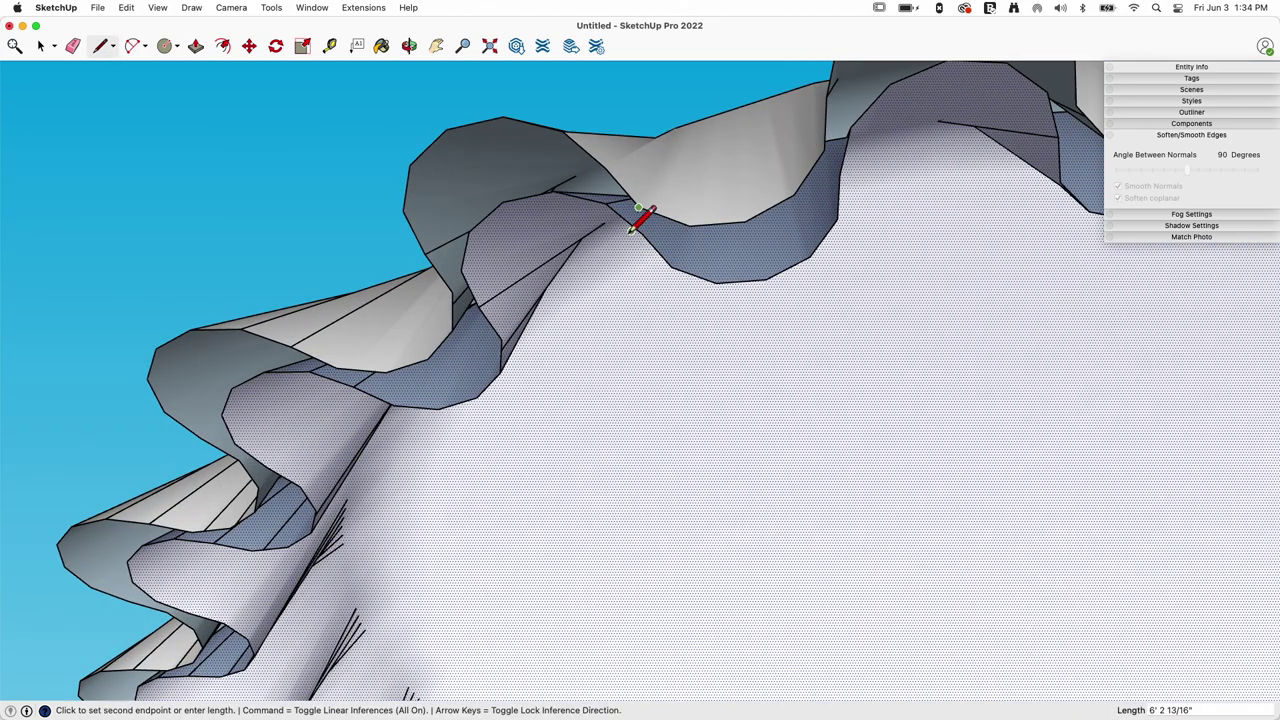
left_click(712, 222)
left_click(688, 279)
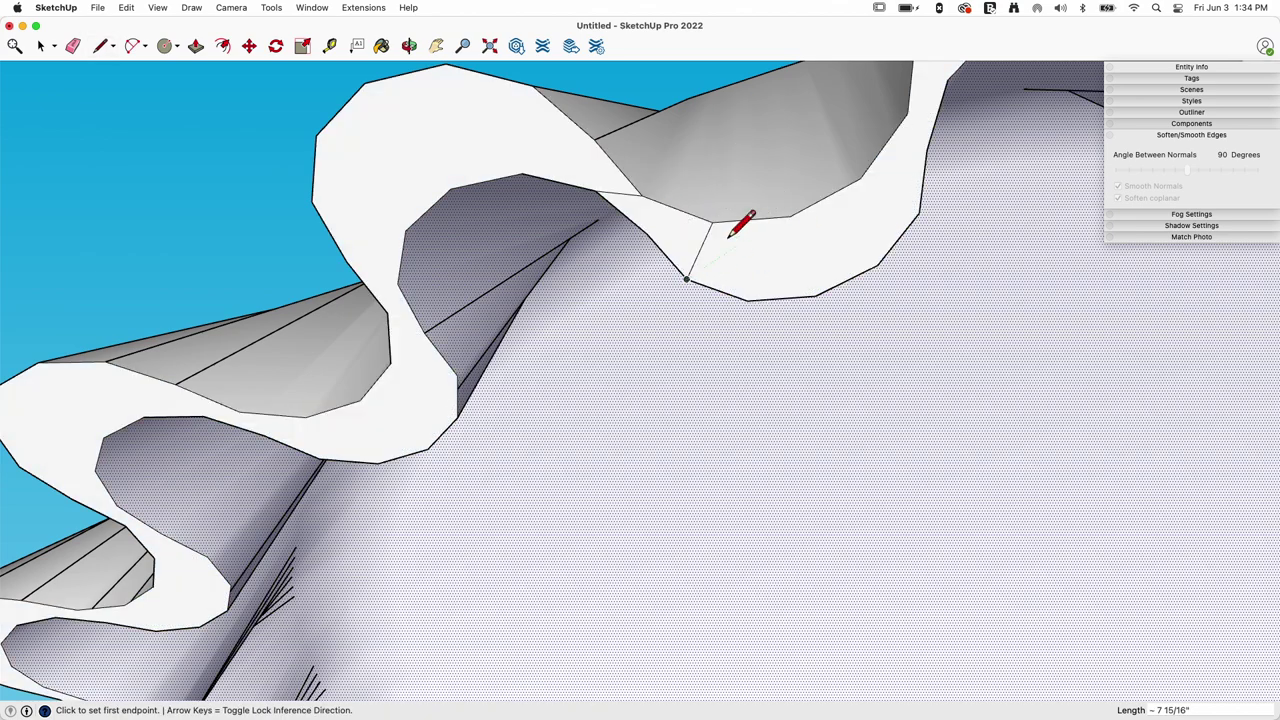
key("e")
left_click(701, 250)
Examine the closed rim and the whole fluted cap from below and from above.
scroll(701, 250, "down", 8)
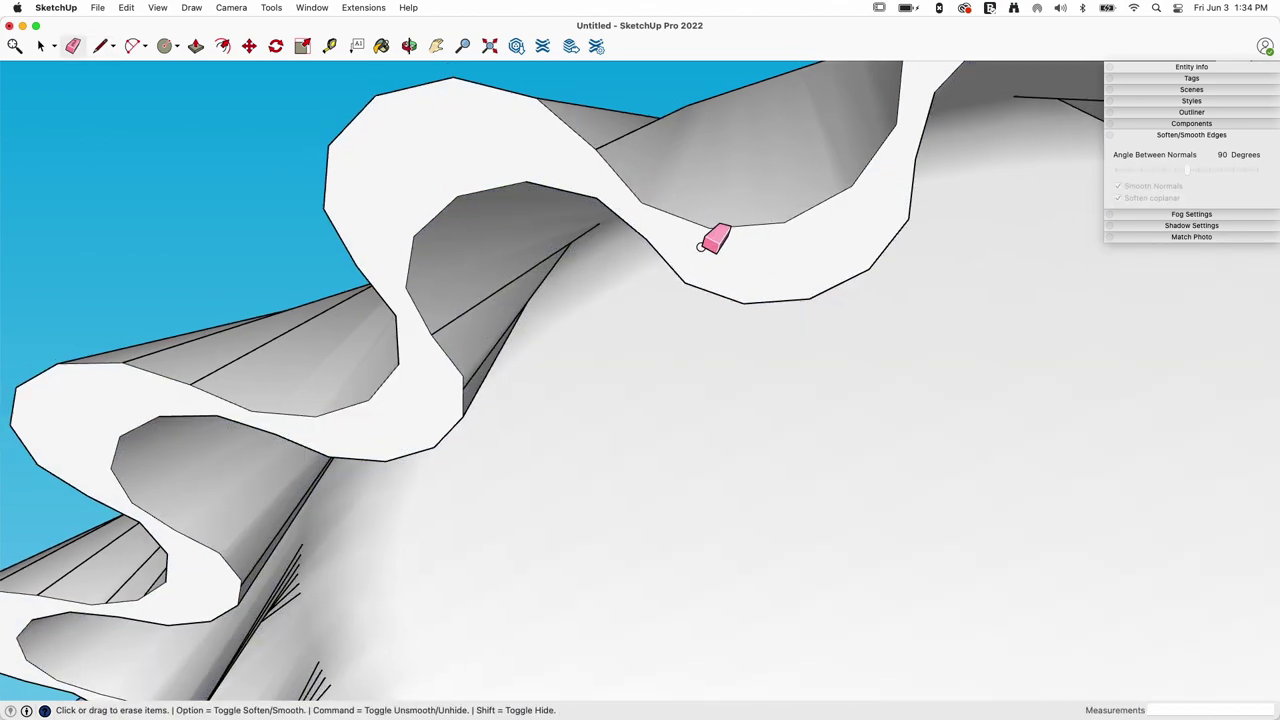
key("space")
middle_click_drag(704, 252, 797, 388)
scroll(797, 388, "down", 5)
mouse_move(1000, 609)
middle_mouse_down()
mouse_move(937, 489)
mouse_move(720, 283)
mouse_move(840, 294)
mouse_move(912, 480)
mouse_move(697, 372)
mouse_move(585, 348)
mouse_move(600, 366)
mouse_move(531, 251)
mouse_move(493, 270)
middle_mouse_up()
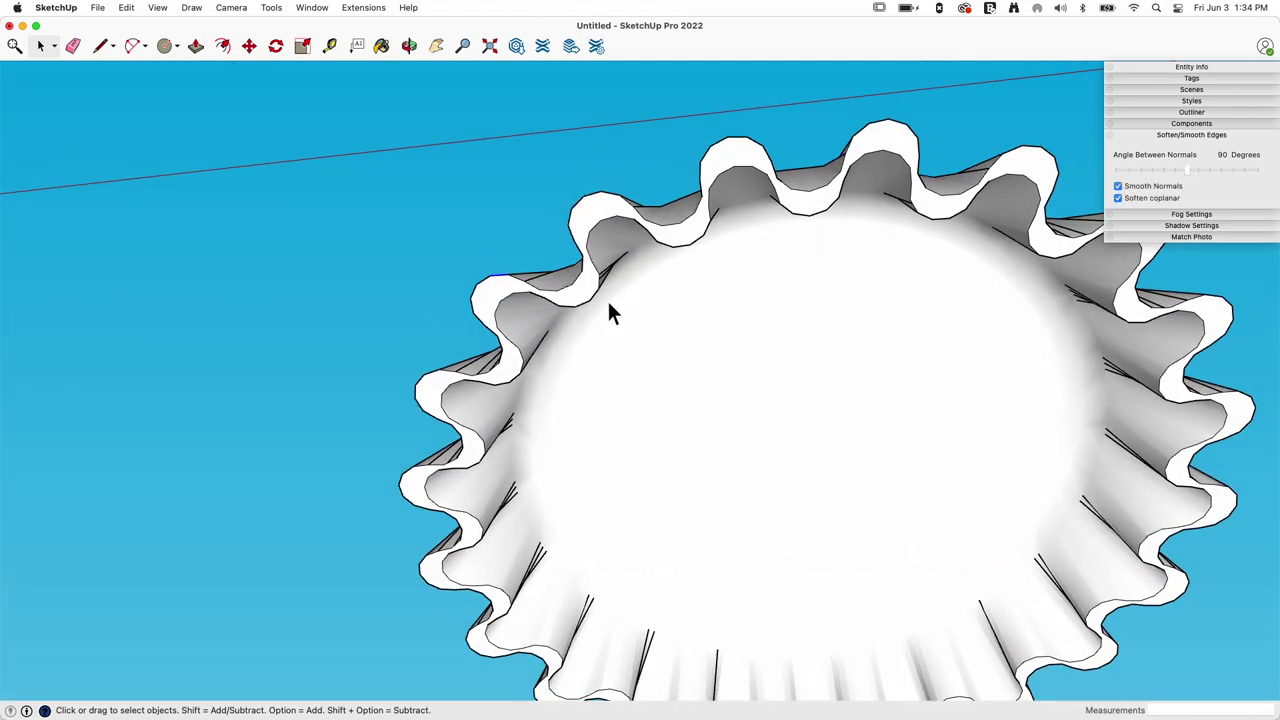
scroll(598, 305, "down", 2)
scroll(744, 388, "down", 3)
middle_click_drag(743, 390, 1043, 352)
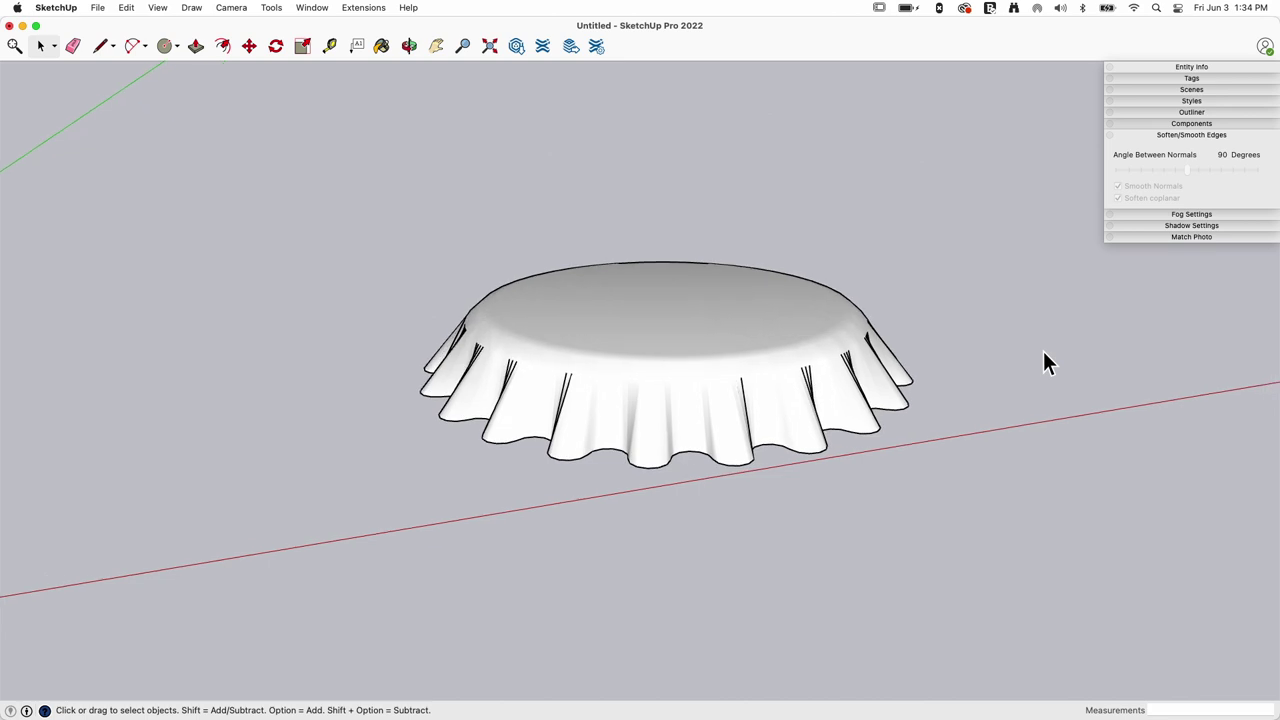